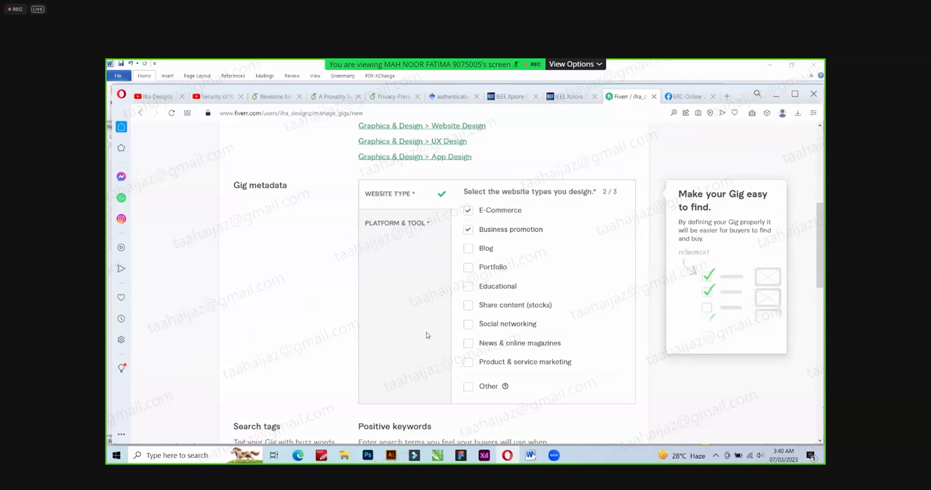
Select Blog as the third website type in the gig metadata.
click(468, 249)
scroll(420, 294, down, 2)
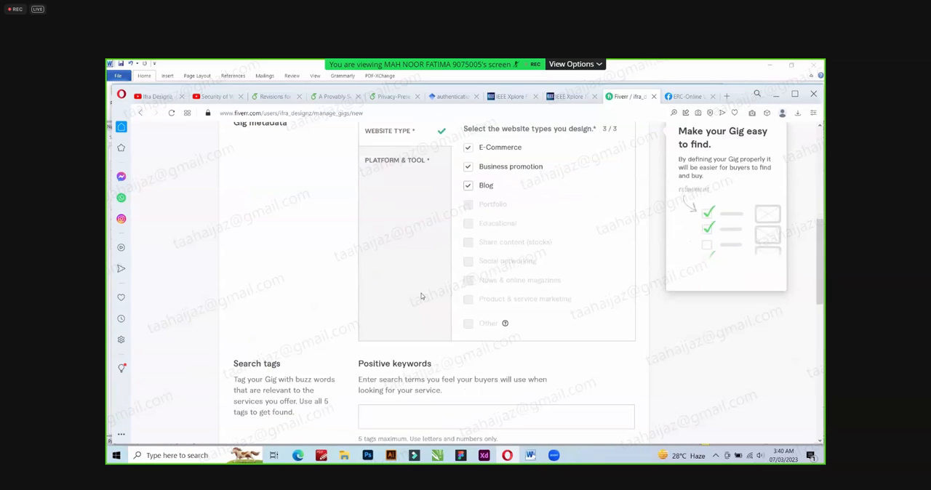
scroll(419, 317, down, 2)
click(416, 353)
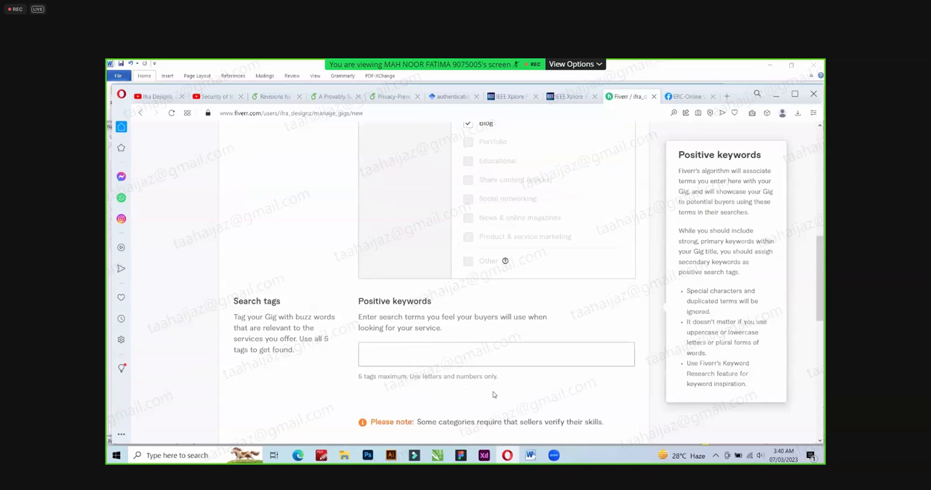
Choose Adobe XD, Figma and Adobe Illustrator as the platforms and tools in the gig metadata.
scroll(461, 266, up, 5)
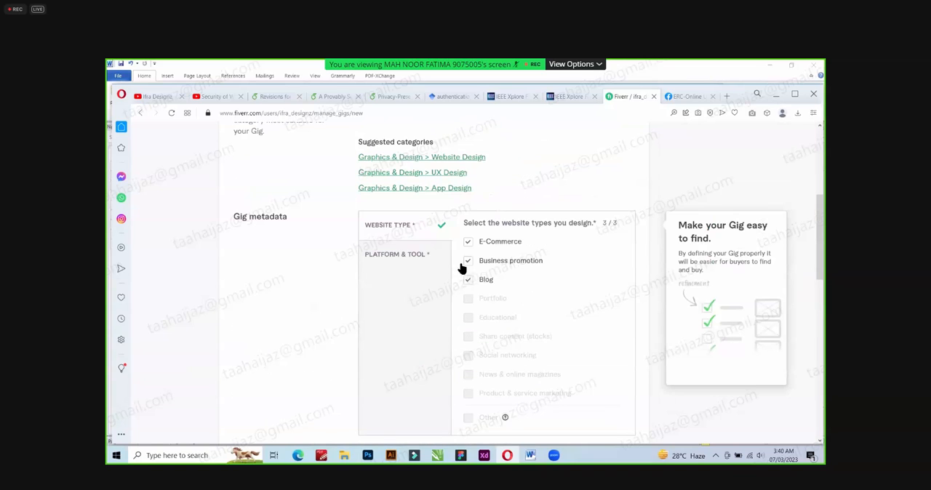
click(418, 254)
scroll(465, 247, down, 1)
click(487, 221)
click(548, 220)
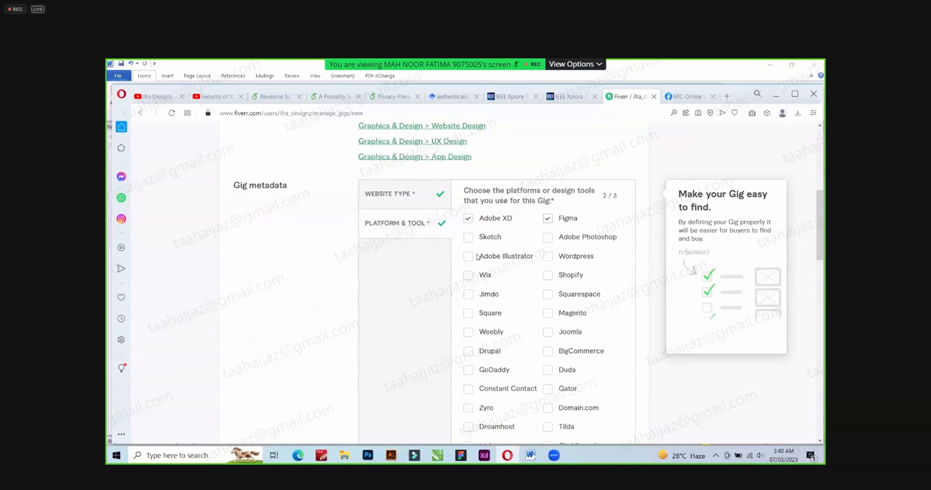
click(548, 240)
click(547, 240)
click(469, 257)
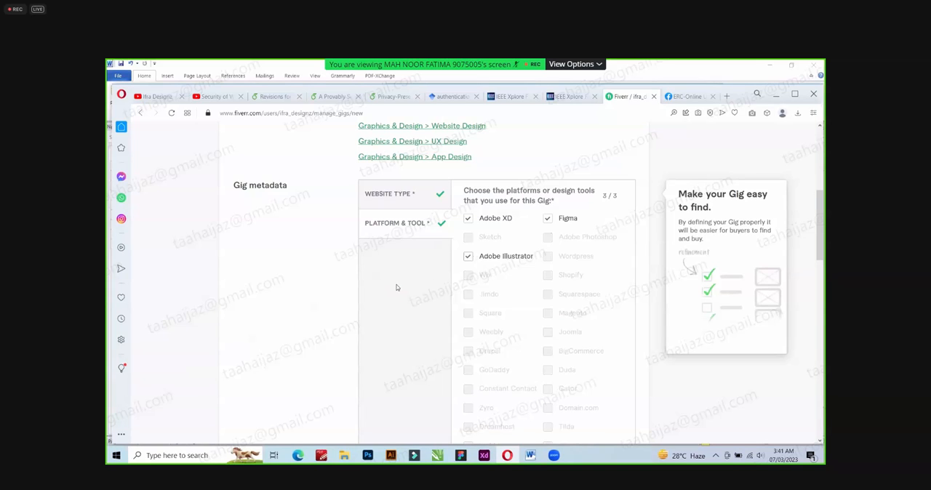
Switch to the Word document with the gig text and find its Tags list.
scroll(404, 321, down, 5)
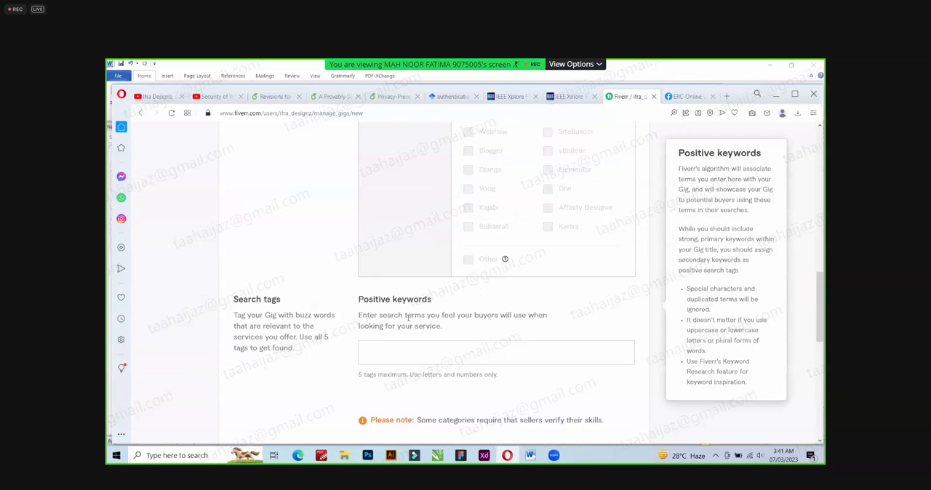
scroll(438, 333, down, 3)
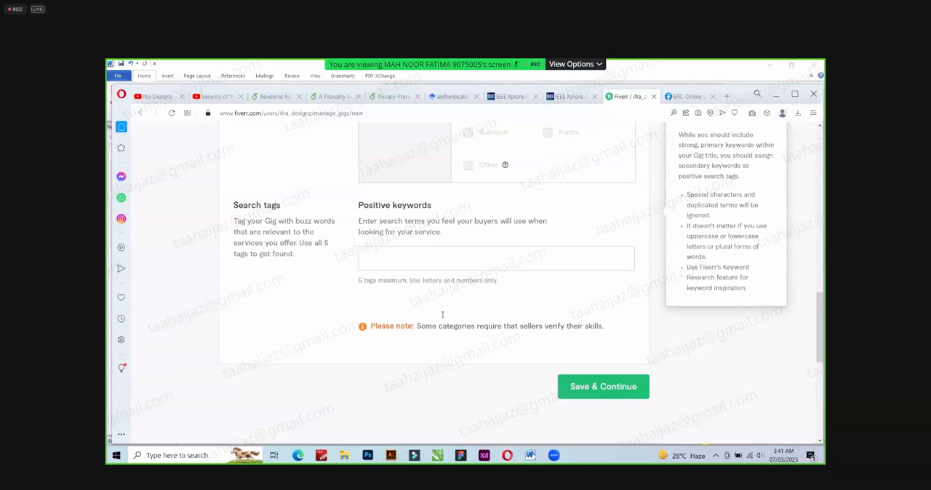
key(alt+Tab)
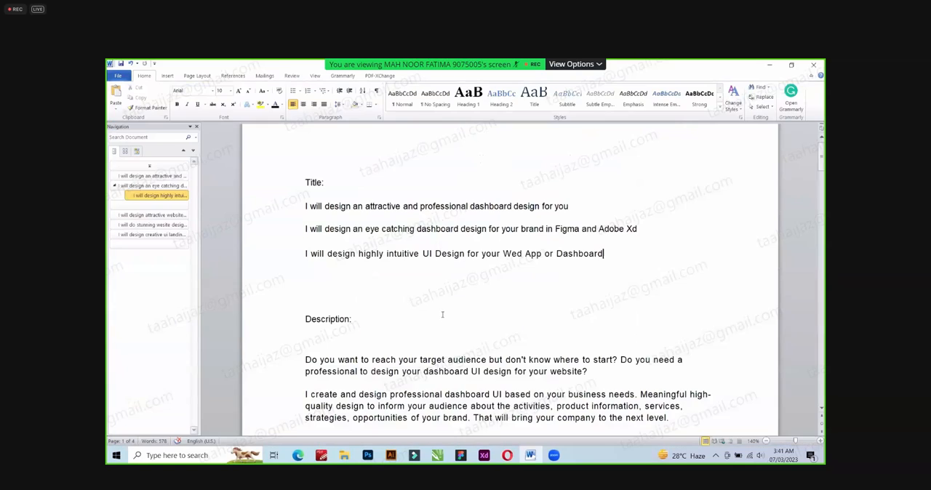
scroll(447, 313, down, 15)
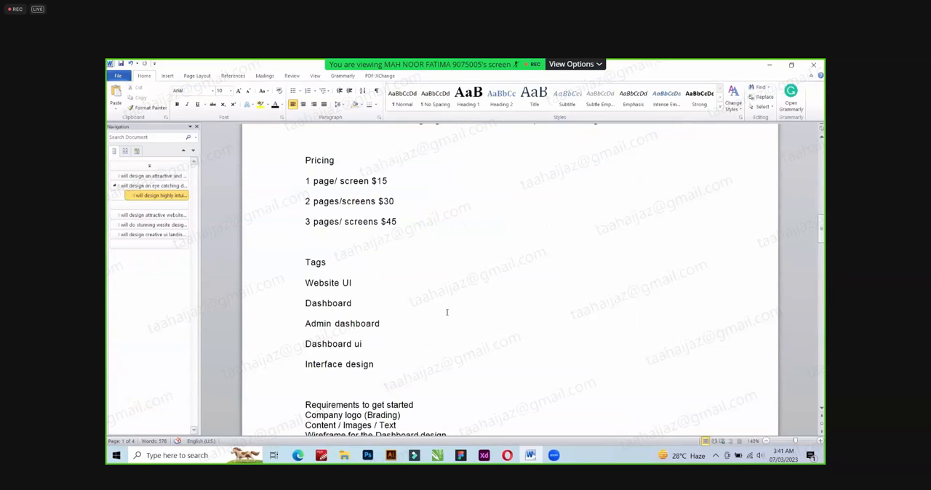
Highlight the five tags from Website UI to Interface design in yellow and undo the highlighting.
drag(305, 240, 376, 322)
click(409, 311)
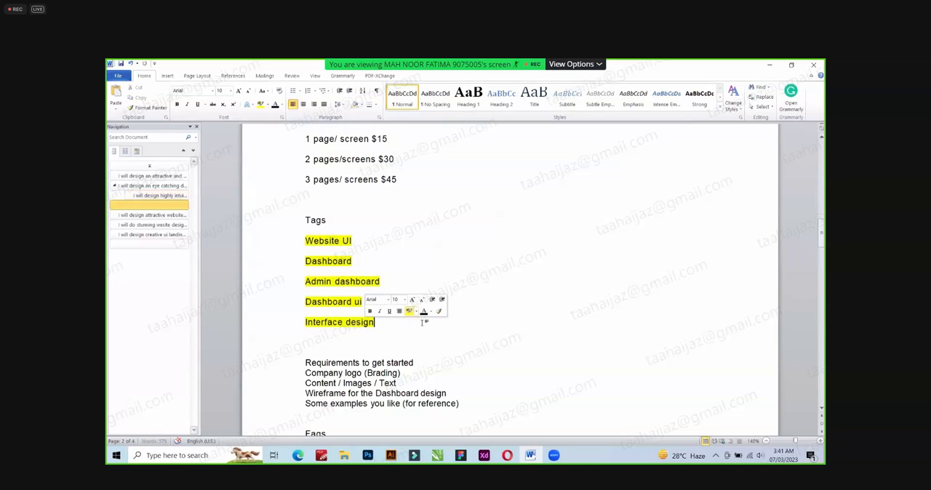
key(ctrl+z)
click(418, 319)
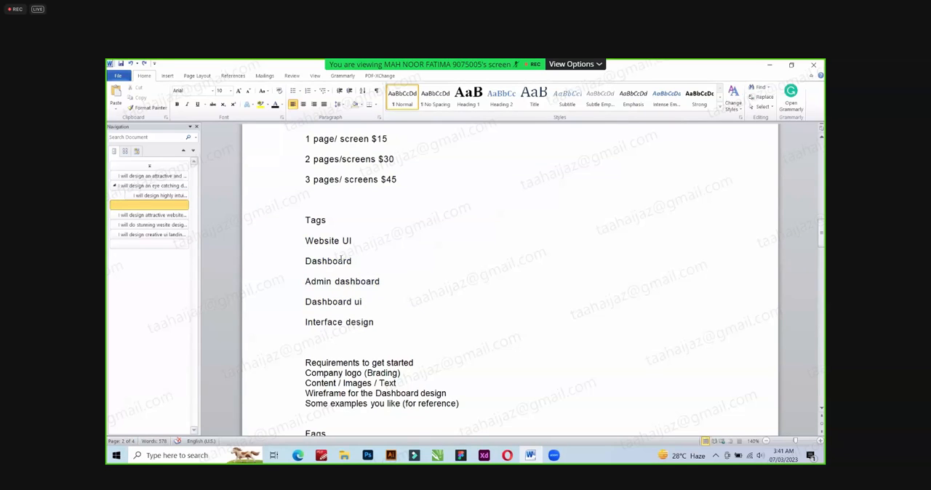
Copy the tag Website UI from the Word document into the gig's positive keywords in the browser.
click(298, 241)
key(ctrl+c)
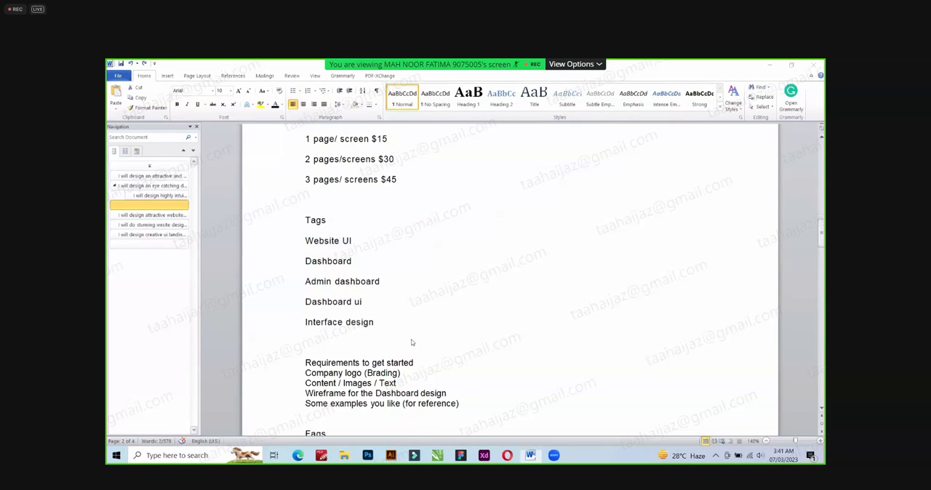
key(alt+Tab)
click(406, 259)
key(ctrl+v)
click(419, 312)
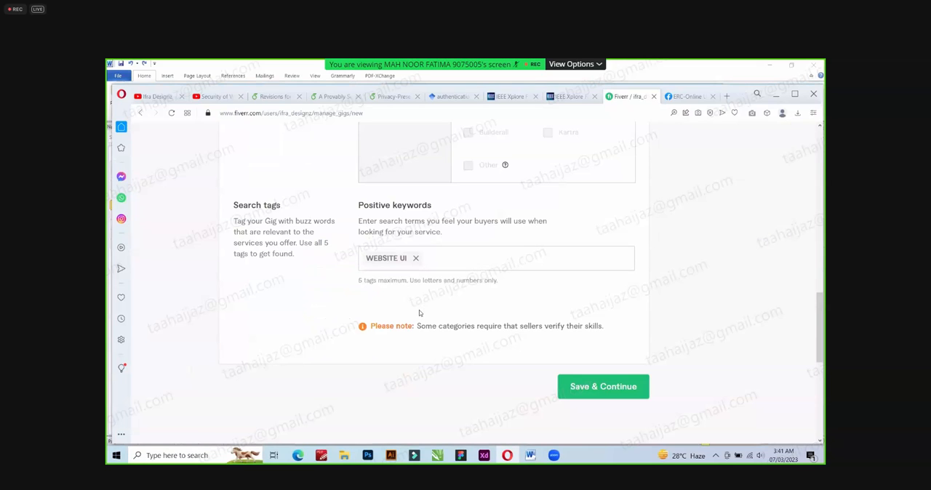
Remove the existing Website UI tag from the positive keywords and enter Website UI again as a new tag.
key(alt+Tab)
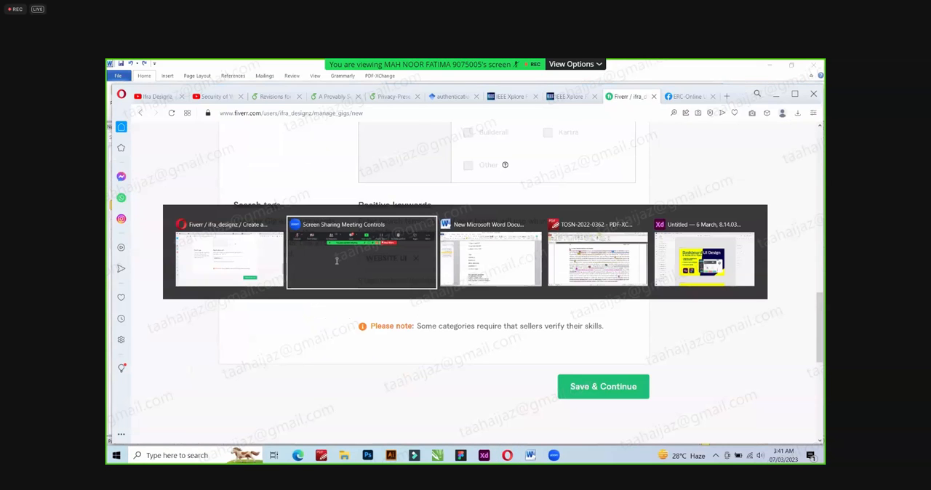
key(alt+Tab)
key(alt+Tab)
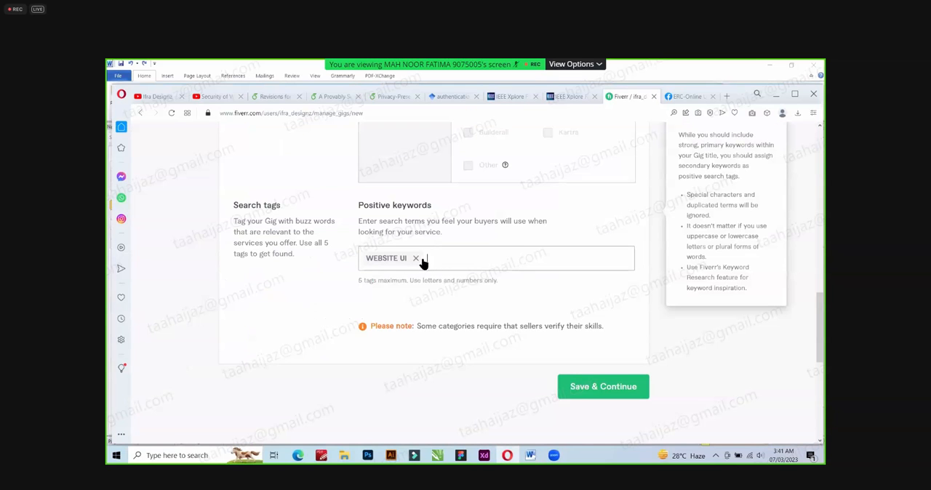
click(416, 258)
text(WebsiteUI)
drag(399, 259, 394, 259)
text(U)
key(Return)
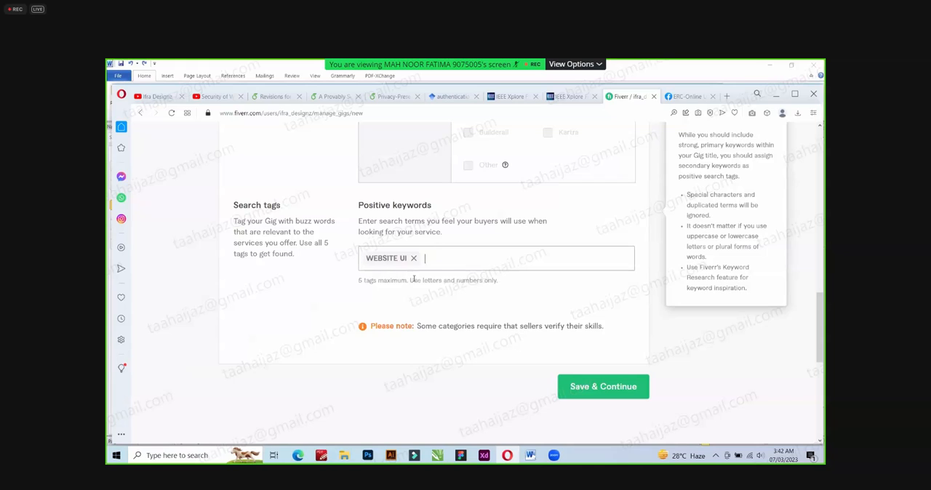
Copy the tag Dashboard from the Word document and add it to the gig's positive keywords.
click(531, 456)
drag(306, 262, 351, 264)
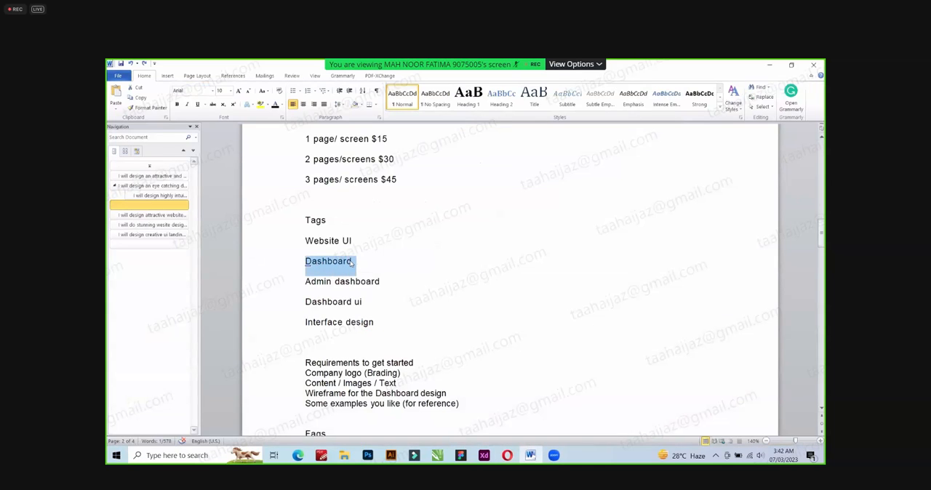
key(ctrl+c)
key(alt+Tab)
key(ctrl+v)
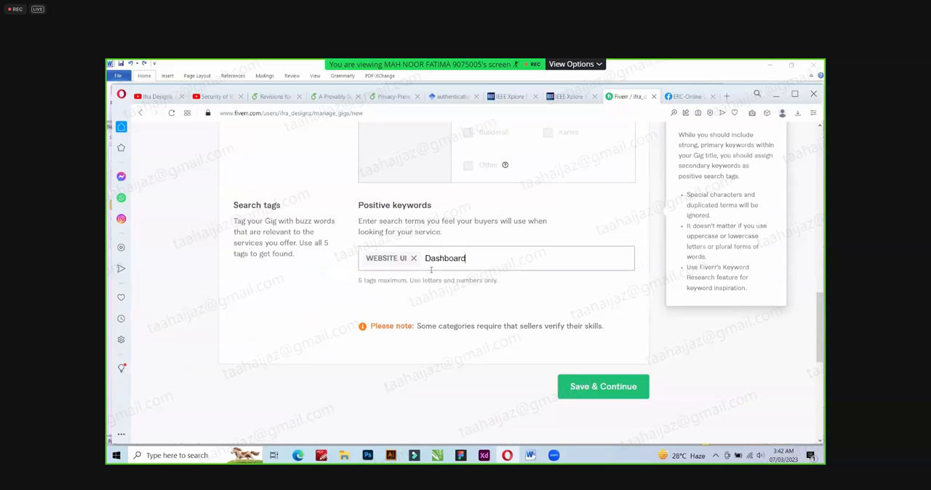
key(Return)
Copy the tag Admin dashboard from the Word document and add it to the gig's positive keywords.
key(alt+Tab)
triple_click(365, 282)
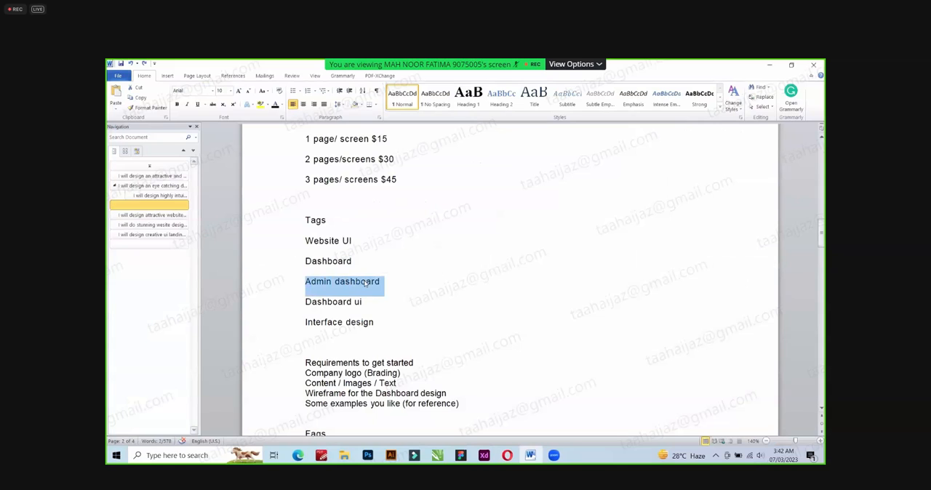
key(ctrl+c)
key(alt+Tab)
key(ctrl+v)
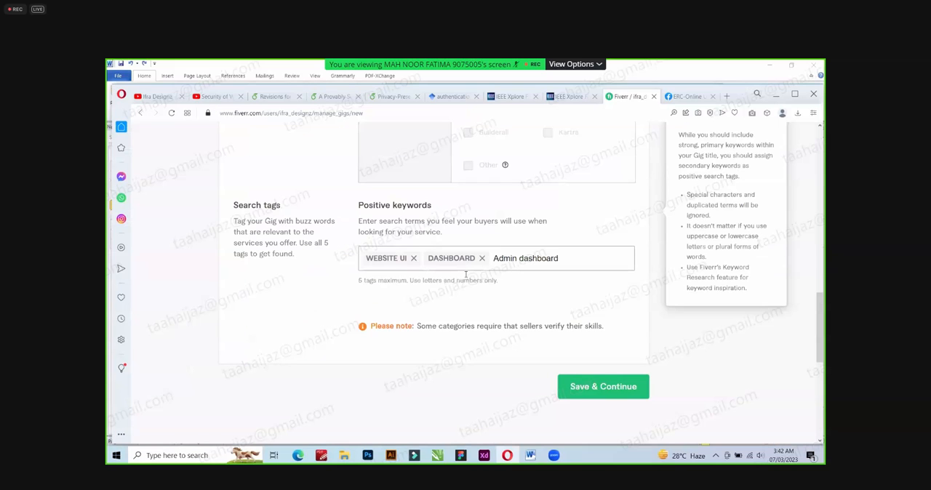
key(Return)
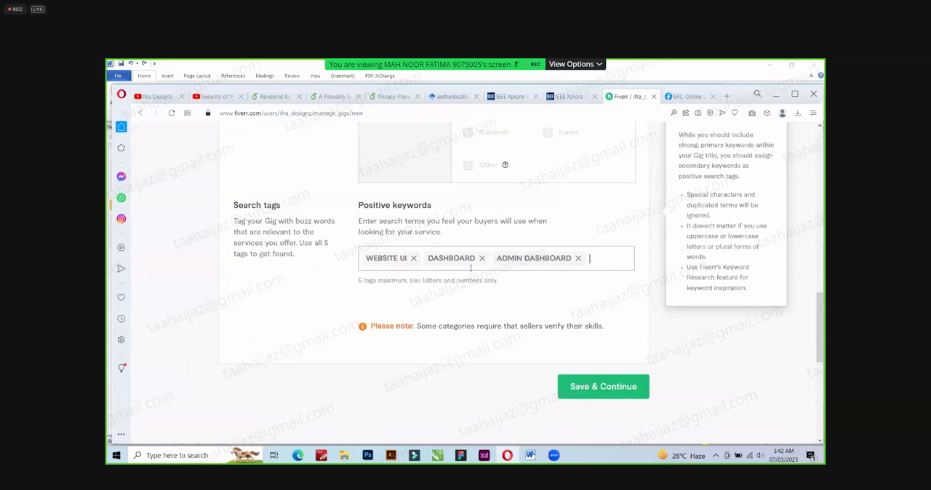
Copy the tag Dashboard ui from the Word document and add it to the gig's positive keywords.
key(alt+Tab)
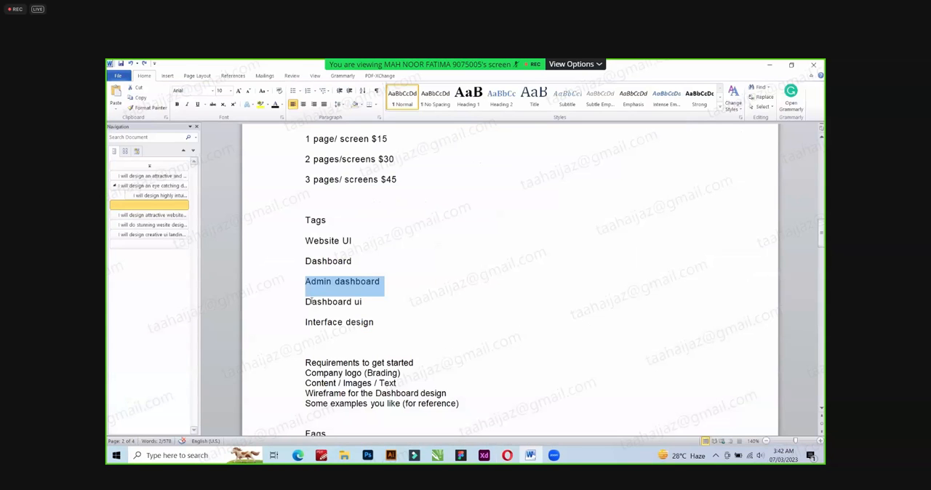
triple_click(365, 304)
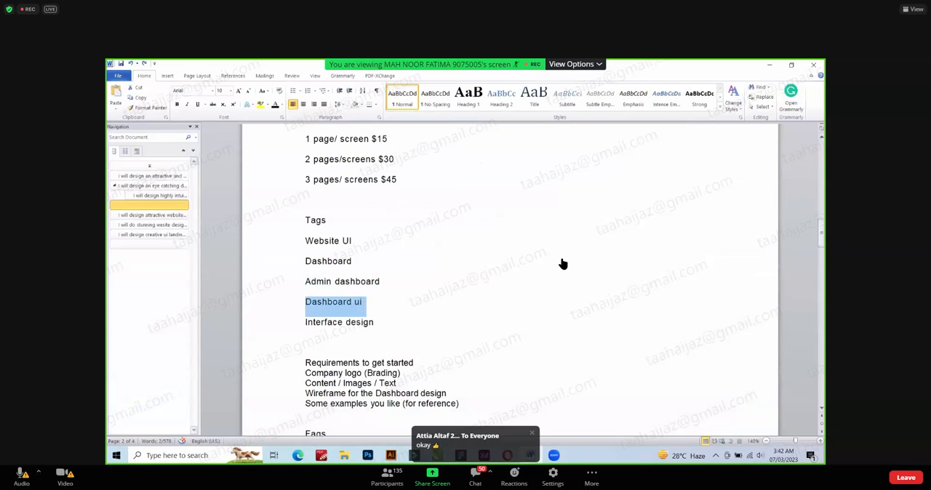
key(ctrl+c)
key(alt+Tab)
key(ctrl+v)
key(Return)
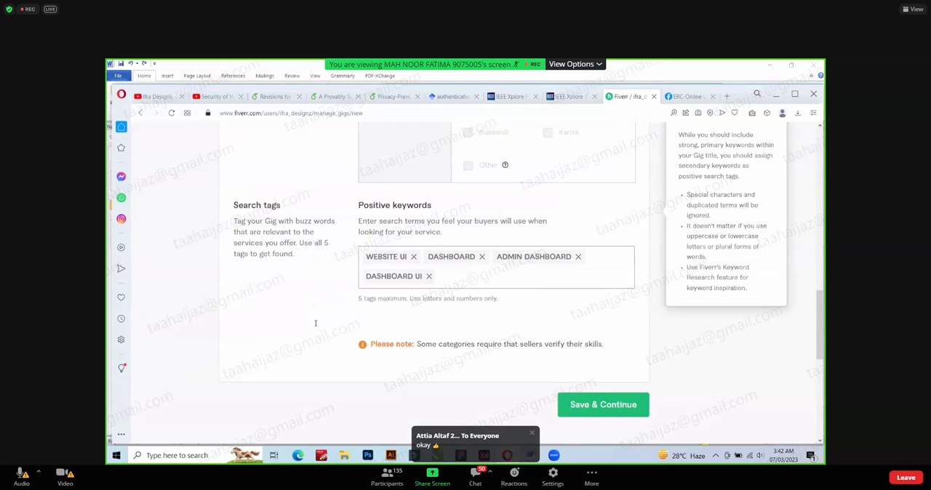
Copy the tag Interface design from the Word document into the positive keywords and save the gig overview.
key(alt+Tab)
triple_click(372, 325)
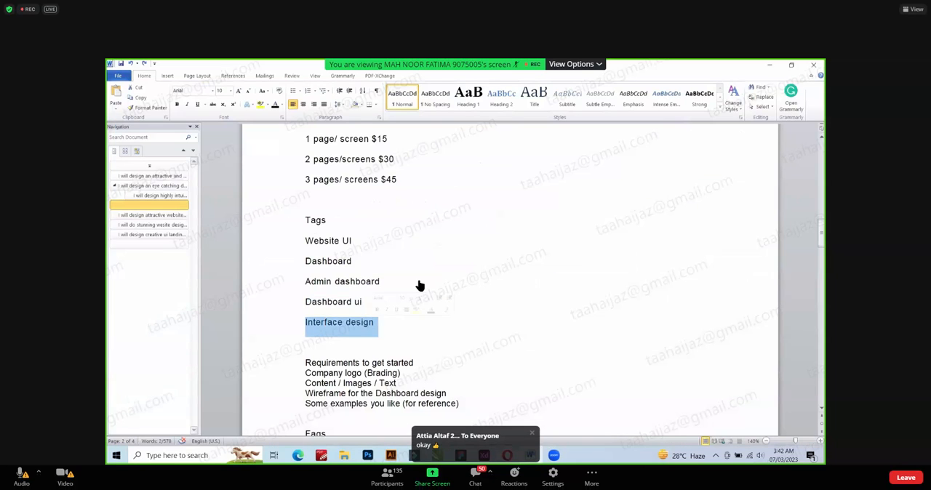
key(ctrl+c)
key(alt+Tab)
key(ctrl+v)
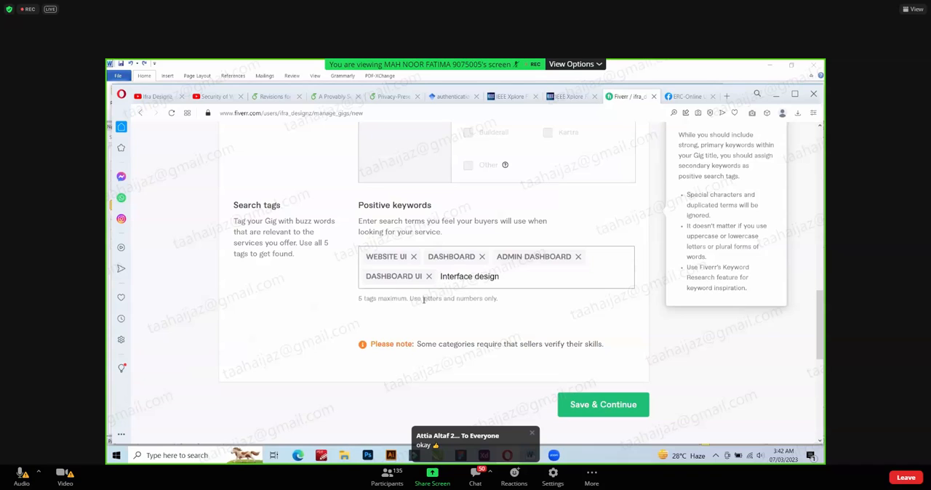
key(Return)
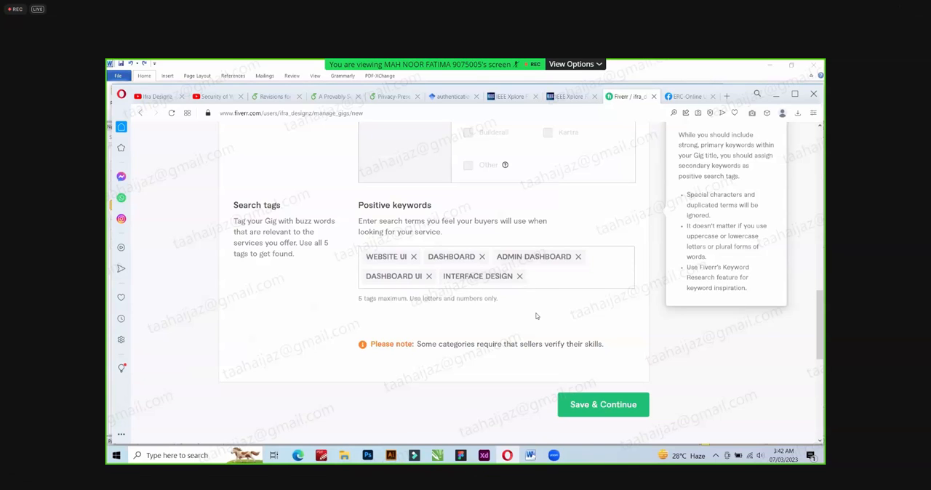
click(594, 407)
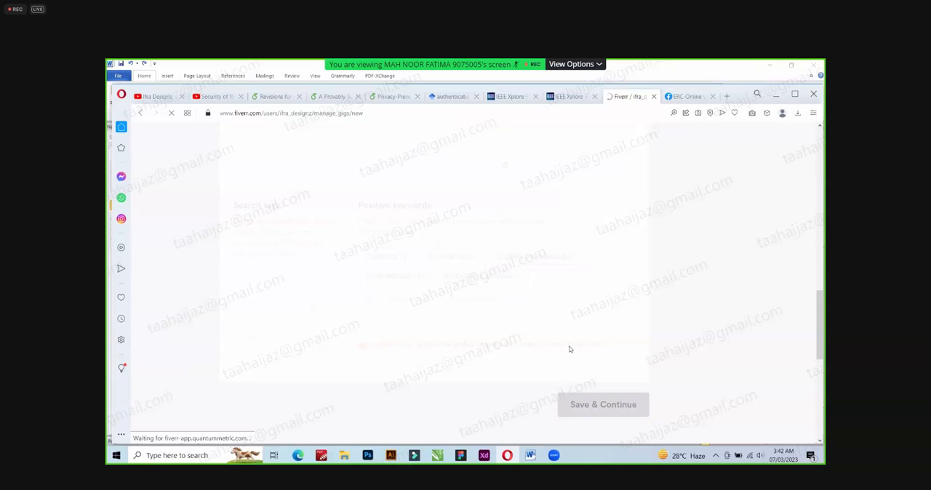
Review the saved gig overview, checking the title, category, metadata and search tags.
scroll(411, 282, down, 1)
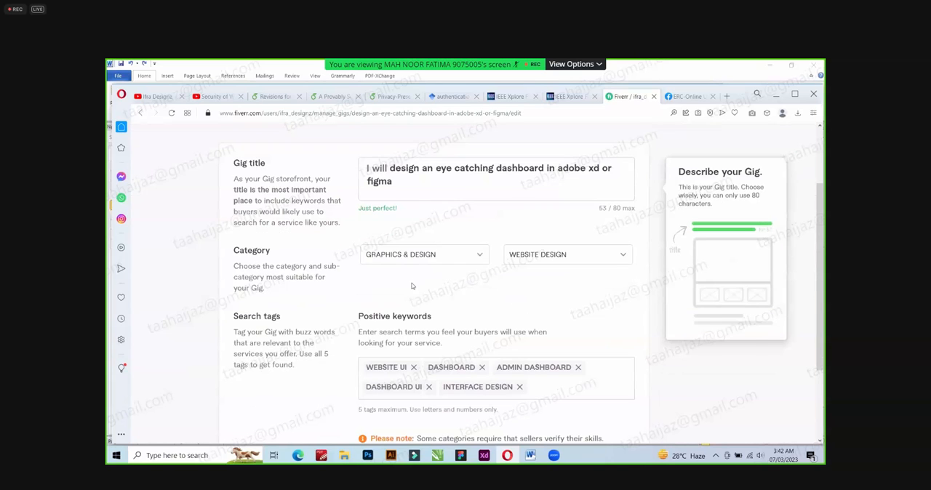
scroll(412, 286, down, 2)
scroll(411, 286, up, 2)
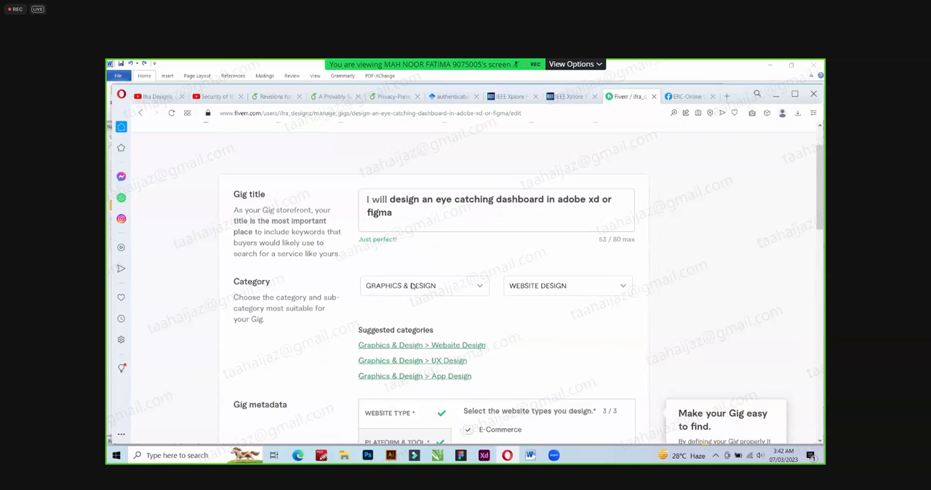
scroll(412, 287, up, 1)
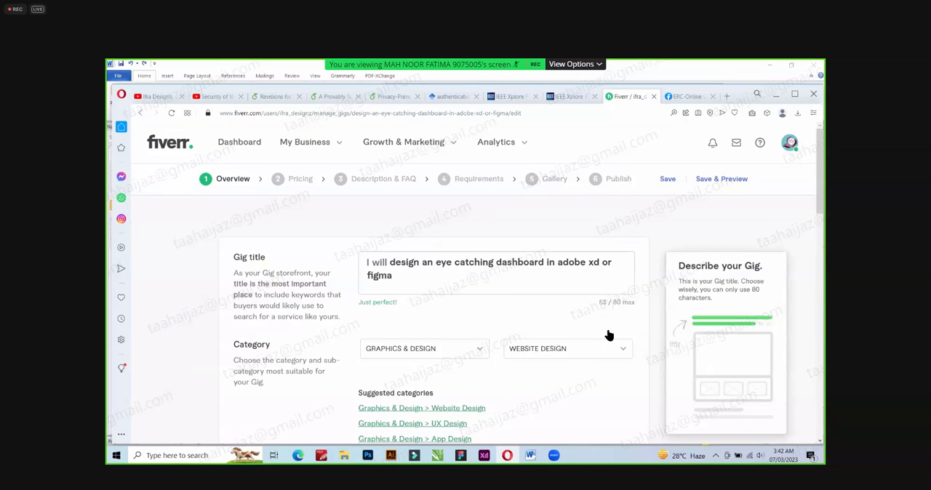
scroll(610, 334, down, 1)
scroll(522, 347, down, 8)
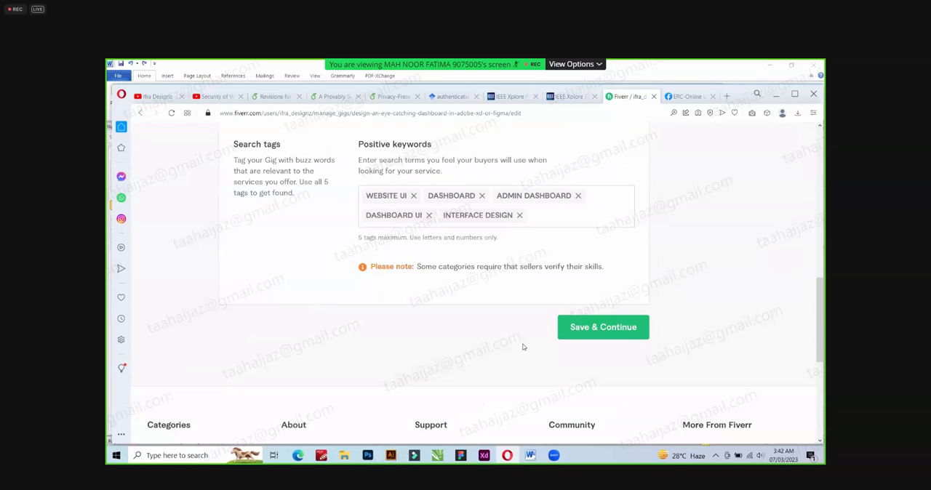
scroll(522, 347, down, 1)
scroll(492, 284, down, 1)
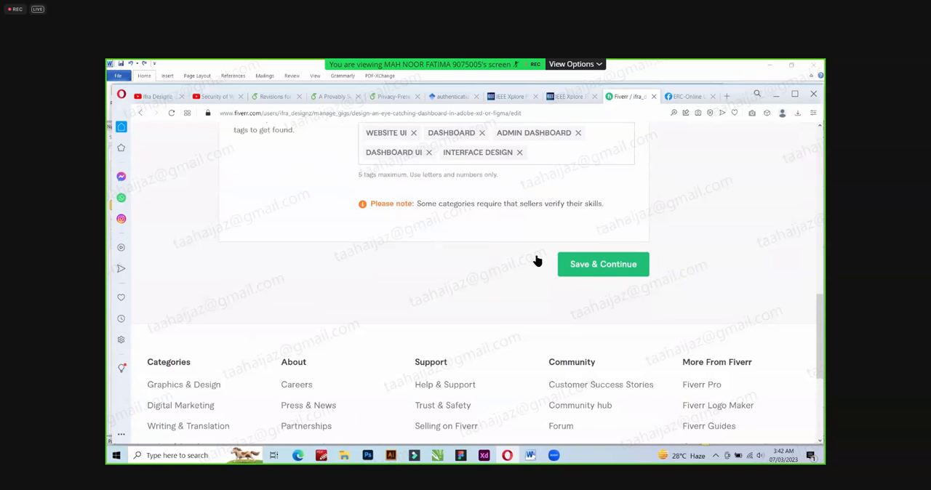
Save the gig overview, continue to the pricing section and dismiss the Shutterstock stock media tips.
click(595, 265)
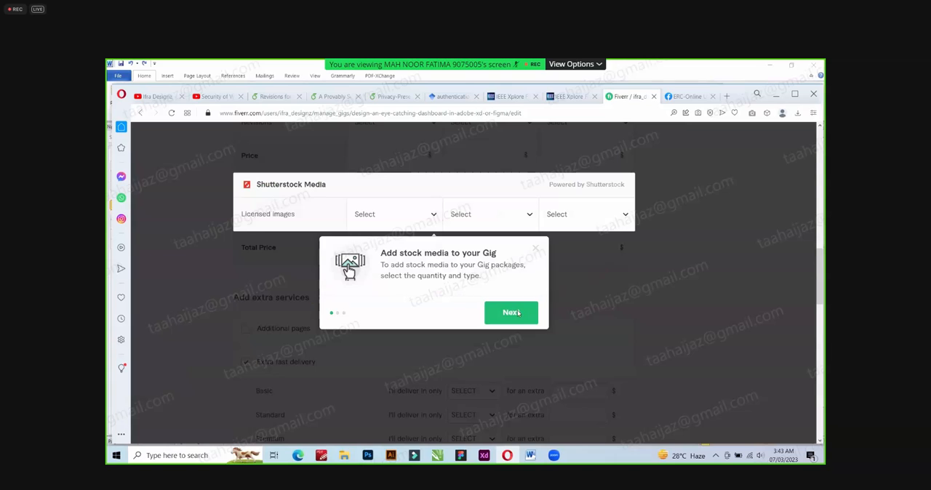
click(512, 313)
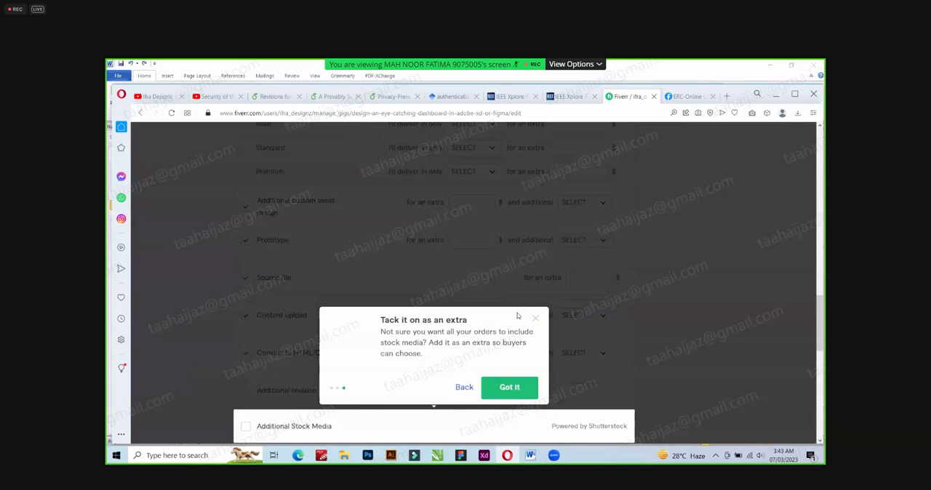
click(509, 387)
Name the Basic, Standard and Premium packages Silver, Gold and Diamond respectively.
scroll(522, 284, up, 1)
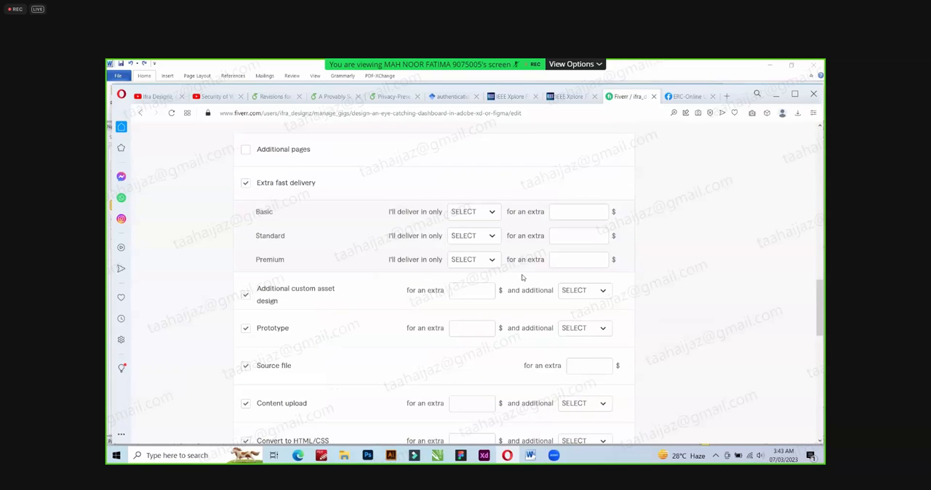
scroll(521, 277, up, 5)
scroll(391, 290, up, 5)
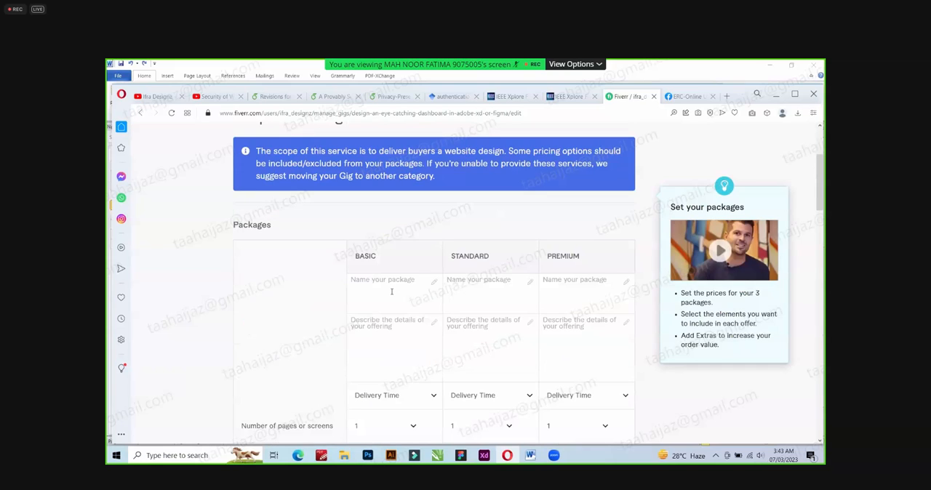
click(391, 291)
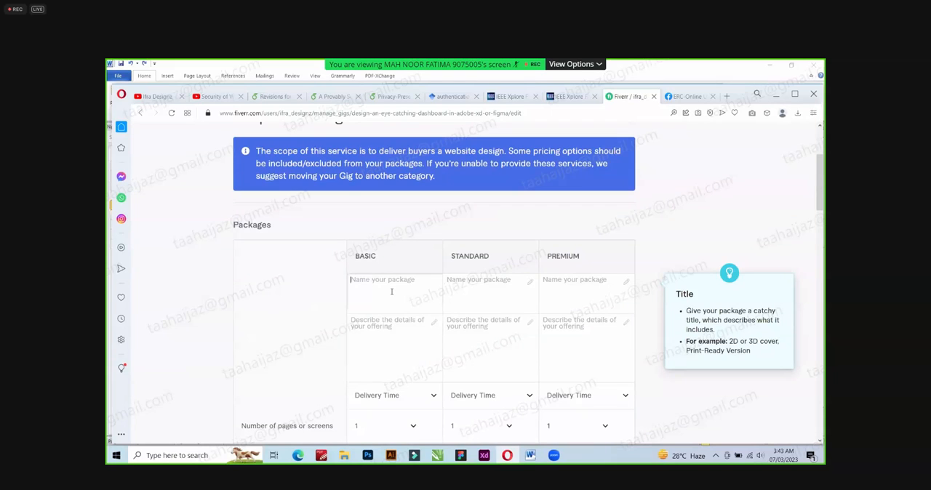
text(Silver)
key(Tab)
text(Gold)
key(Tab)
text(Diamondd)
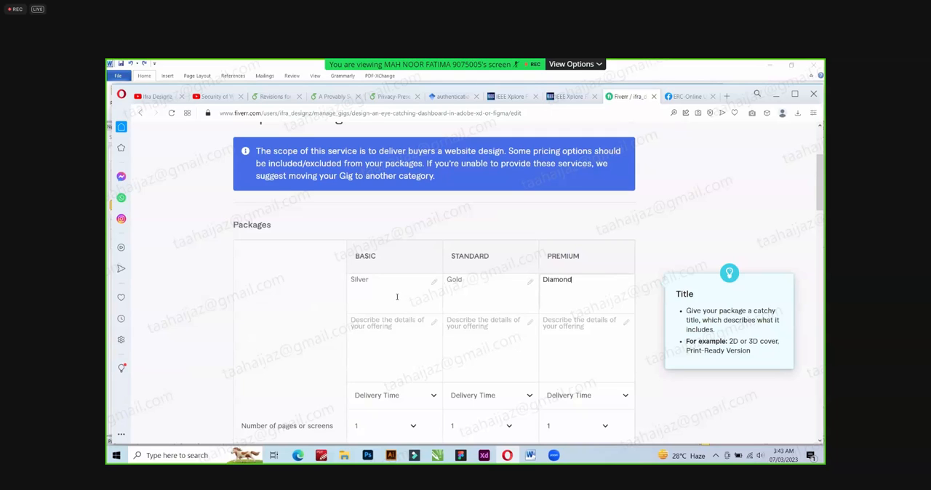
Describe Basic, Standard and Premium as 1, 2 and 3 page/screen with source file, including 5 stats, 7 stats per page and 10 stats per page.
click(395, 322)
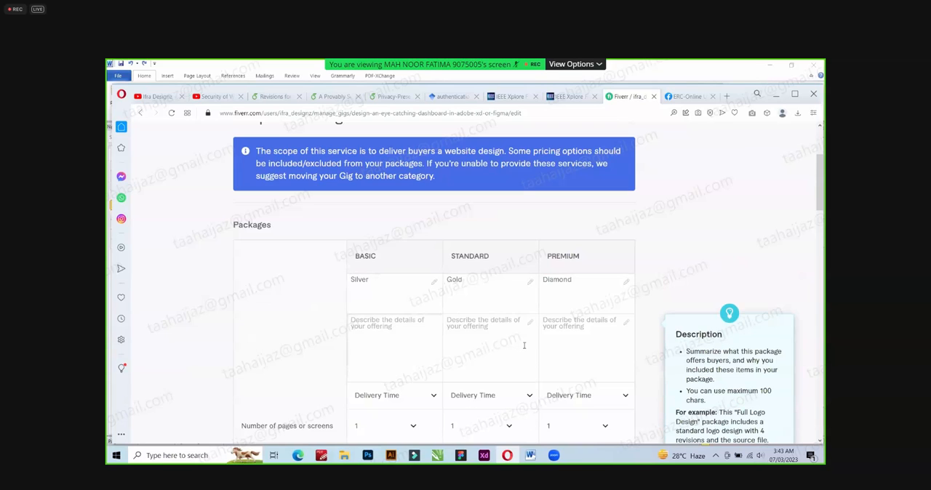
scroll(463, 320, down, 1)
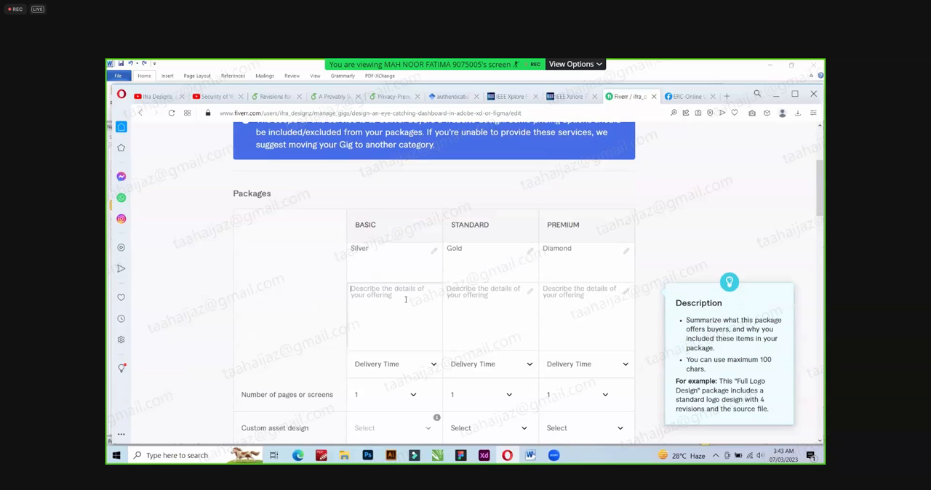
key(alt)
key(alt)
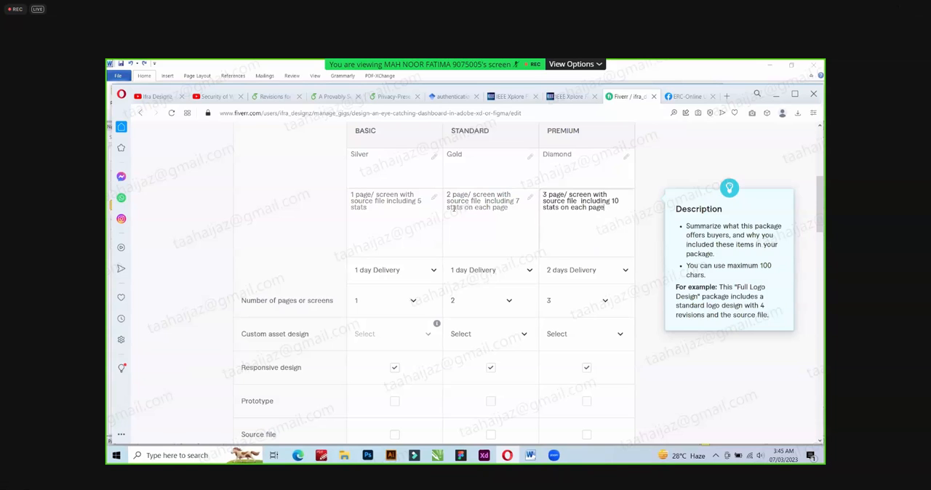
click(511, 208)
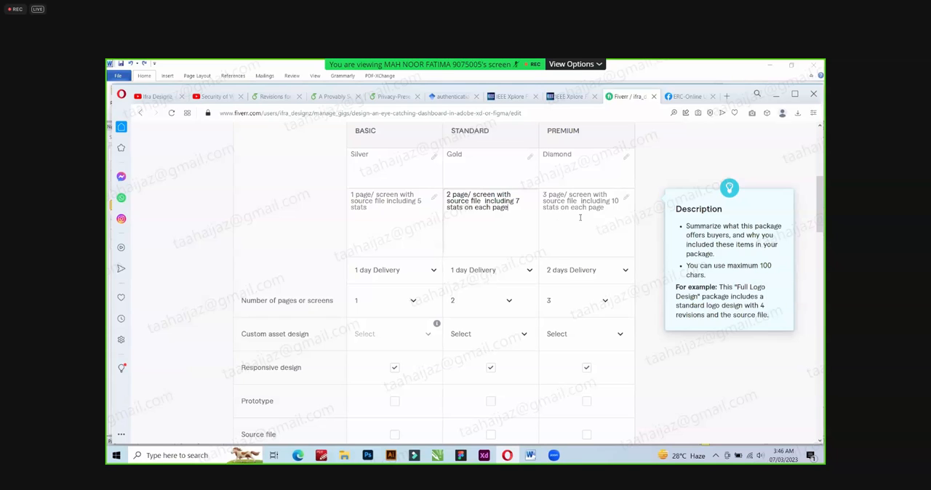
Set the delivery time to 1 day for both the Basic and Premium packages.
scroll(560, 223, down, 2)
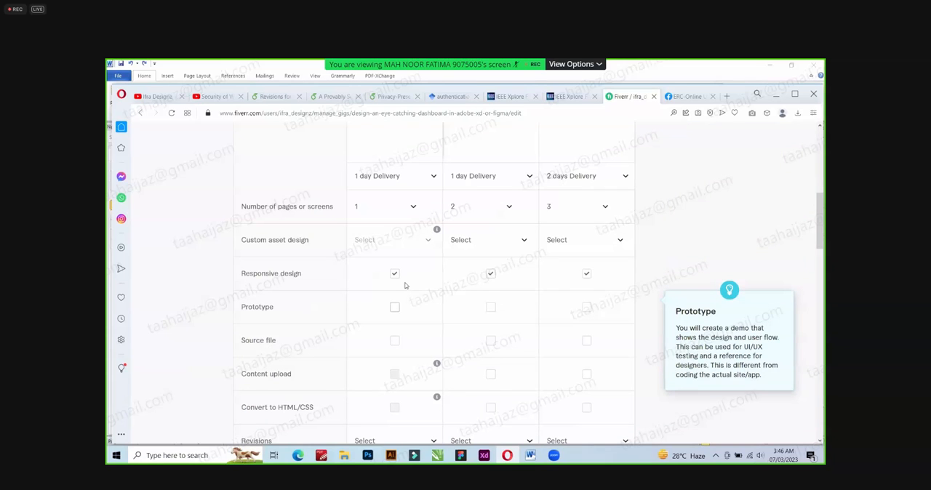
scroll(433, 247, down, 1)
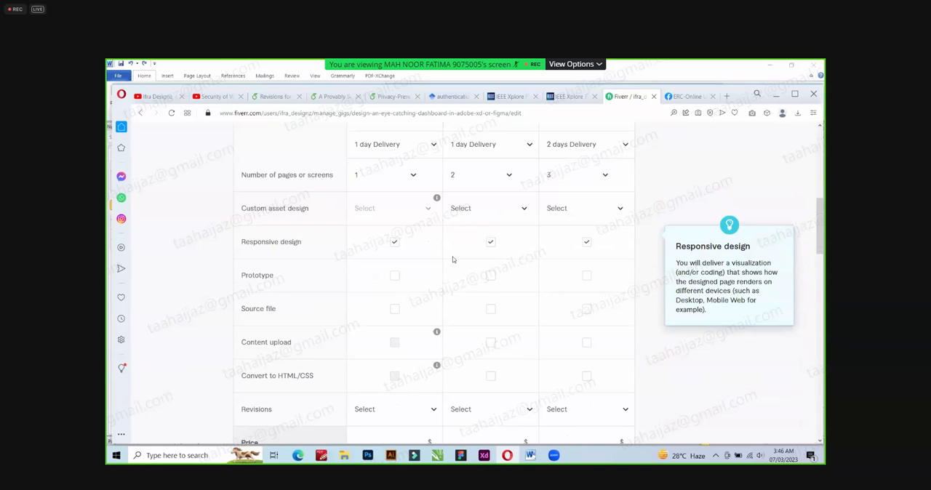
scroll(453, 259, up, 1)
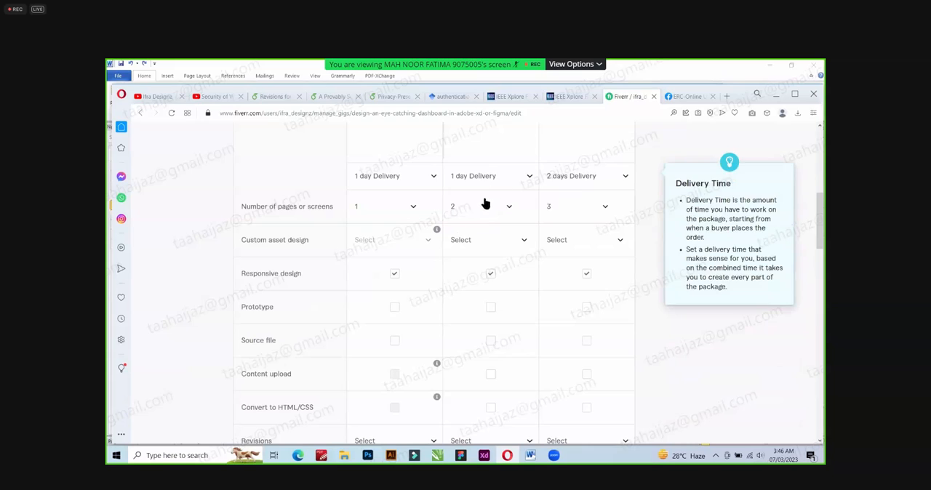
scroll(478, 225, up, 1)
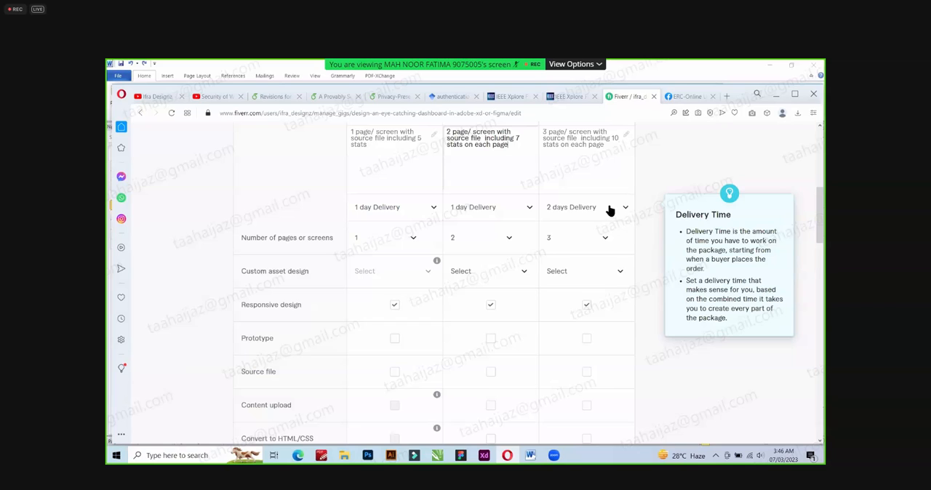
click(485, 103)
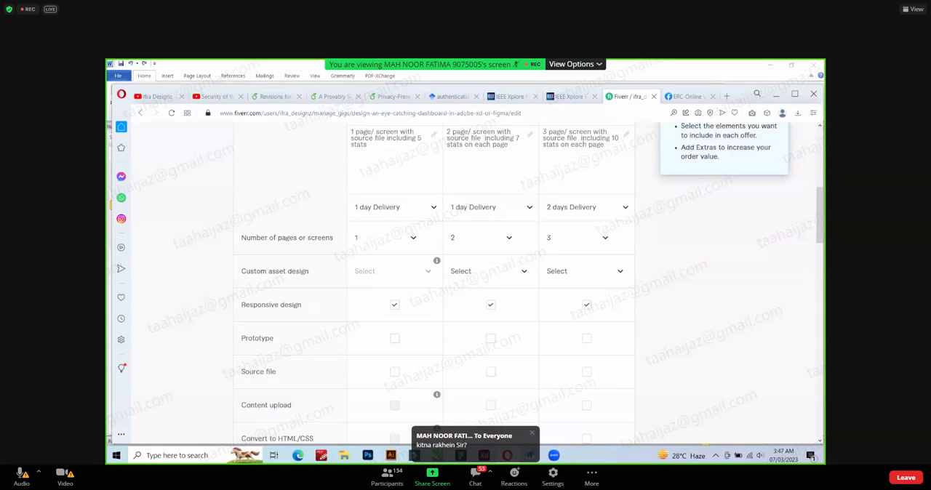
mouse_move(426, 214)
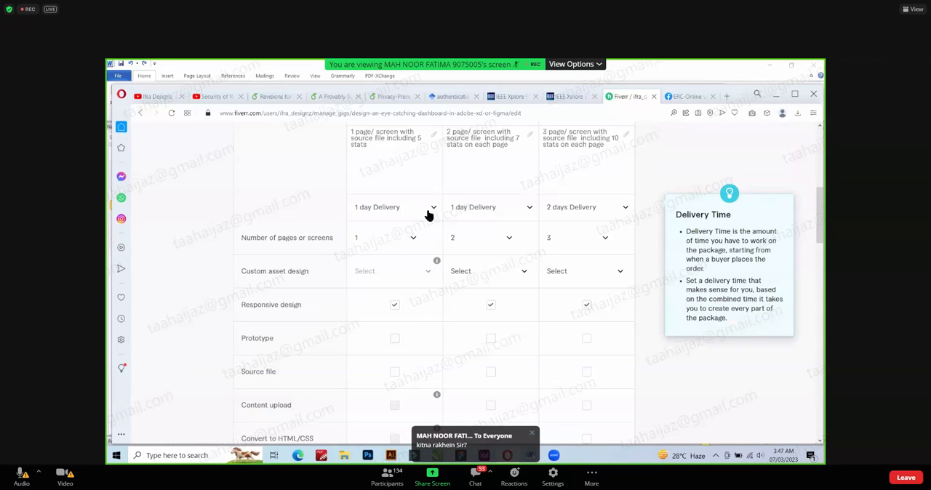
click(433, 210)
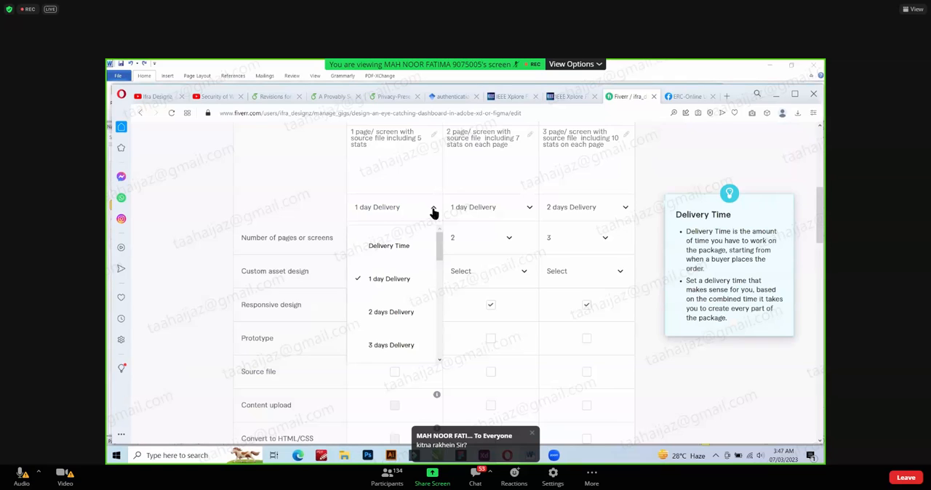
click(406, 280)
click(625, 208)
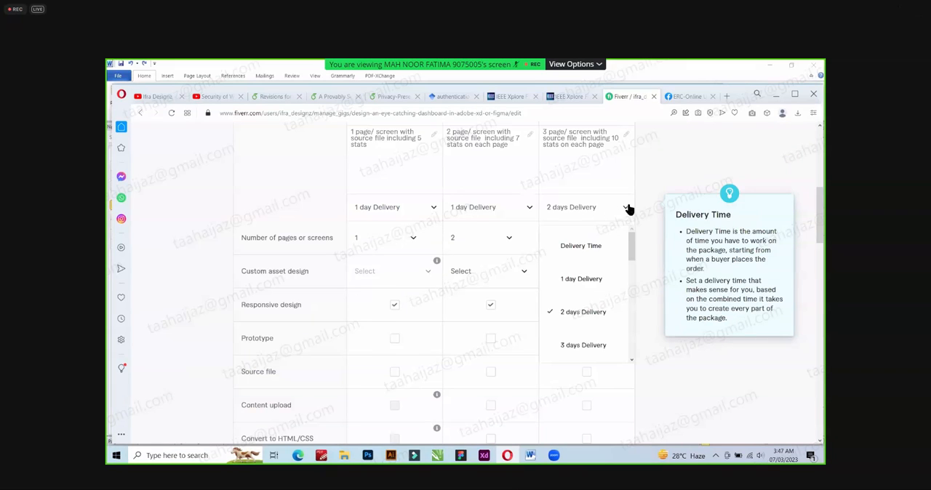
click(589, 276)
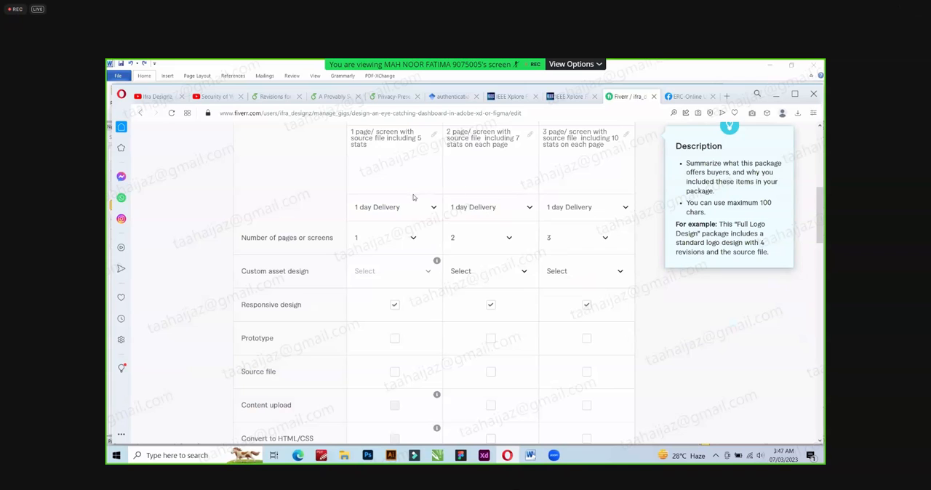
Set the delivery time to 3 days for Basic, 2 days for Standard and 2 days for Premium.
click(433, 208)
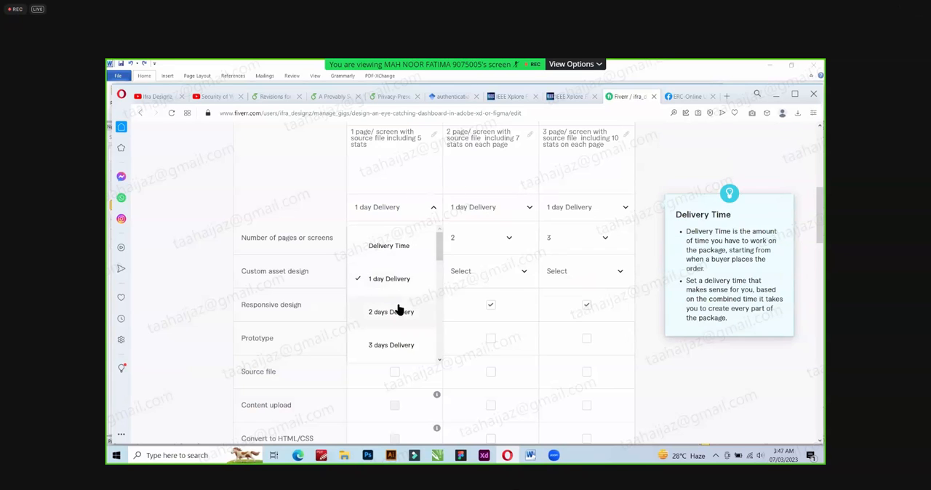
click(398, 310)
click(518, 212)
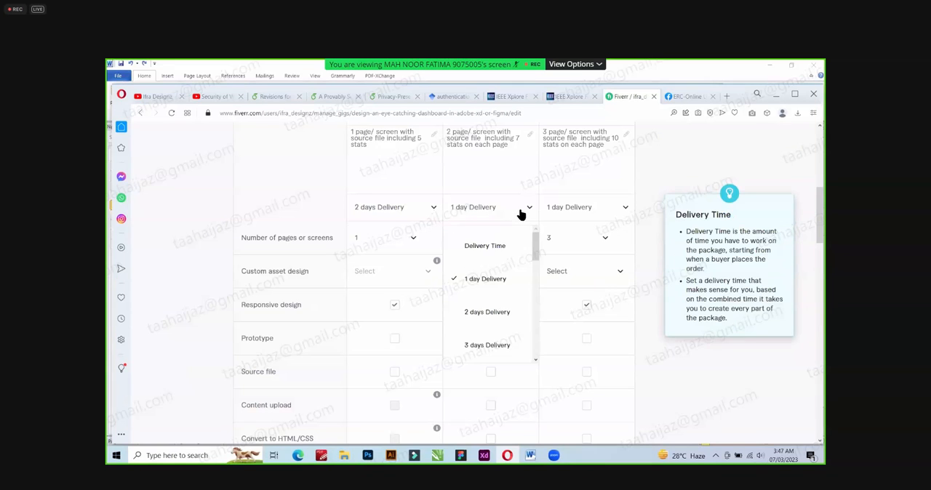
click(405, 211)
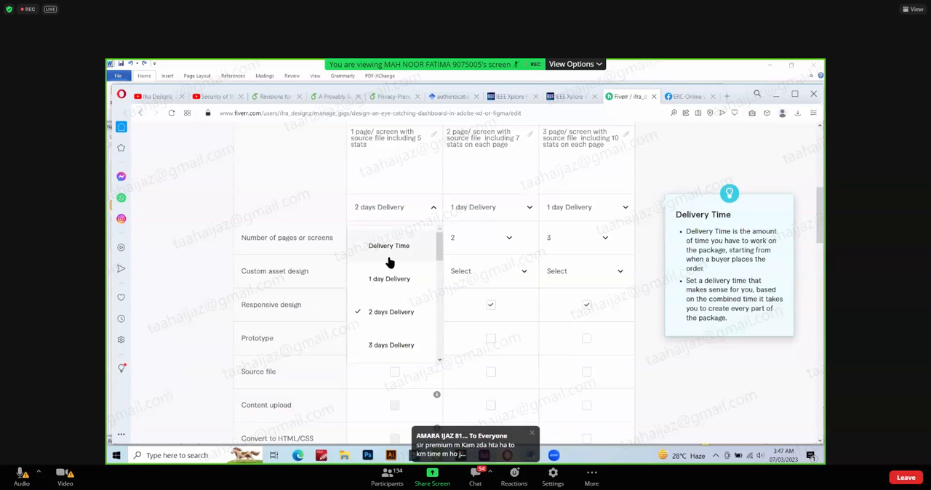
click(393, 345)
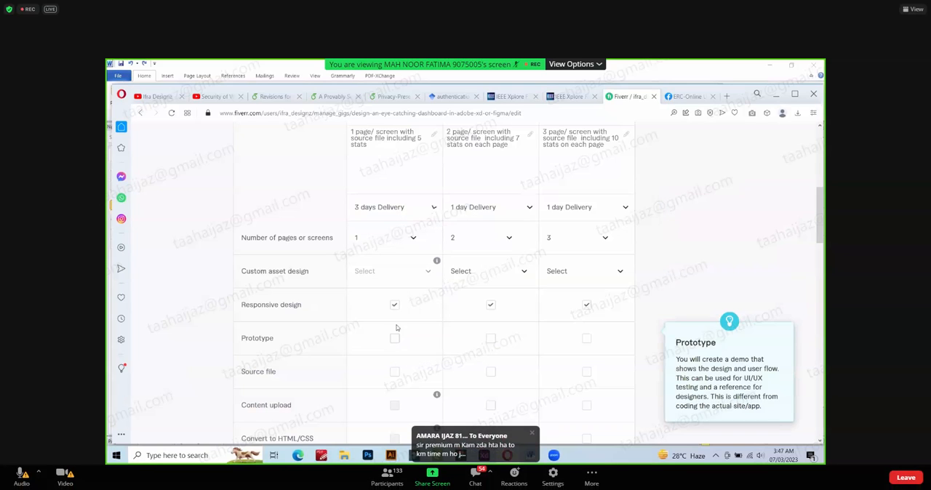
click(521, 209)
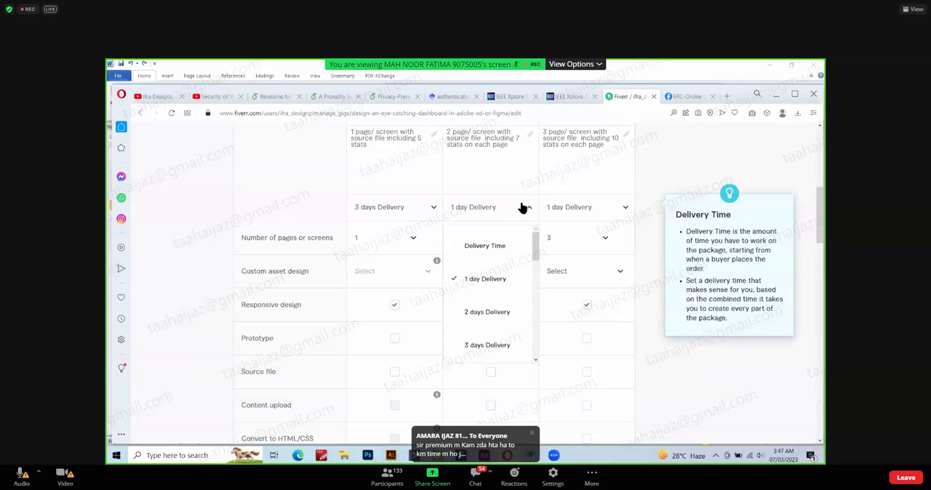
click(480, 311)
click(595, 208)
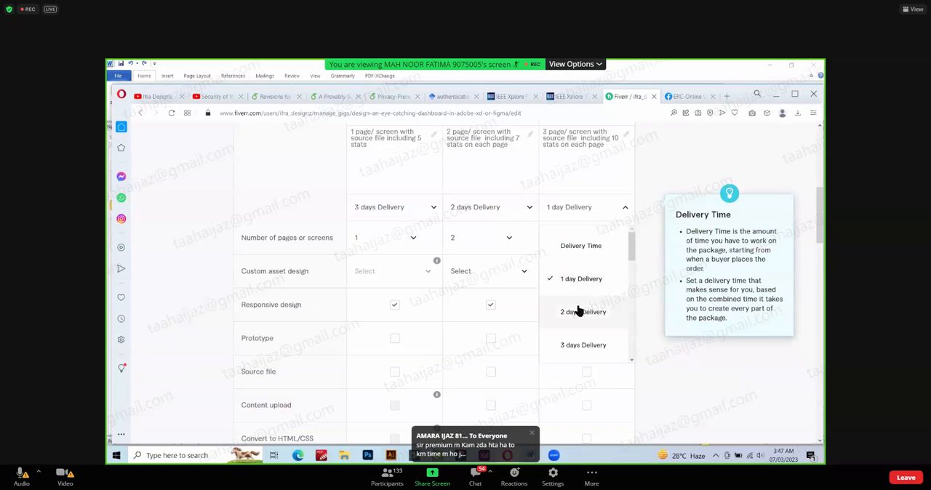
click(581, 312)
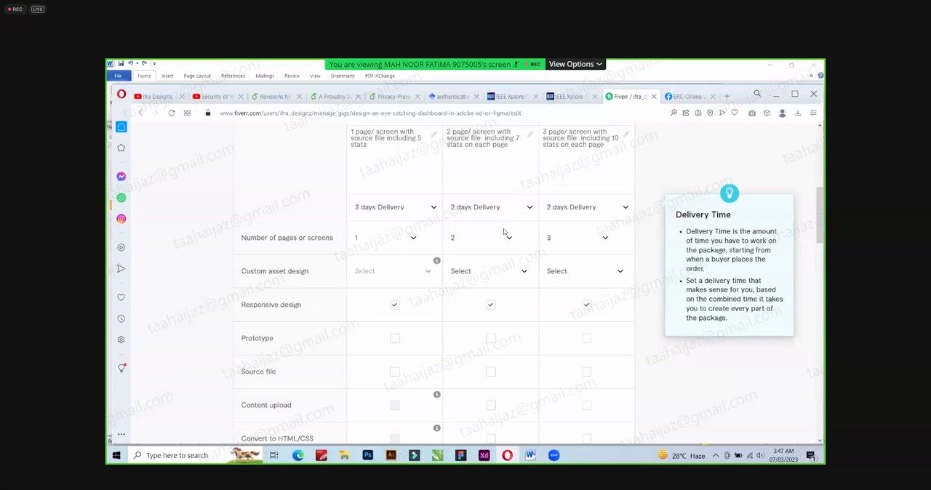
Set the custom asset design quantity to 5 for the Standard package and 10 for the Premium package.
scroll(497, 278, down, 1)
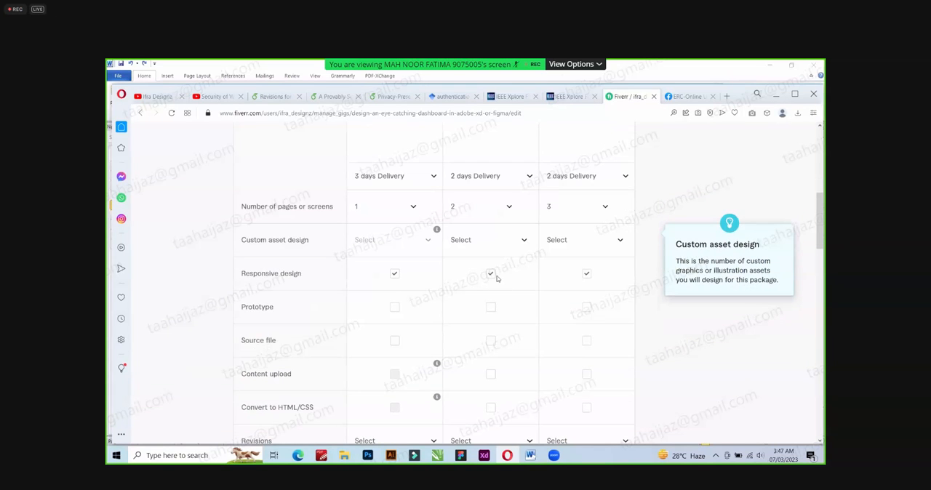
scroll(497, 278, down, 1)
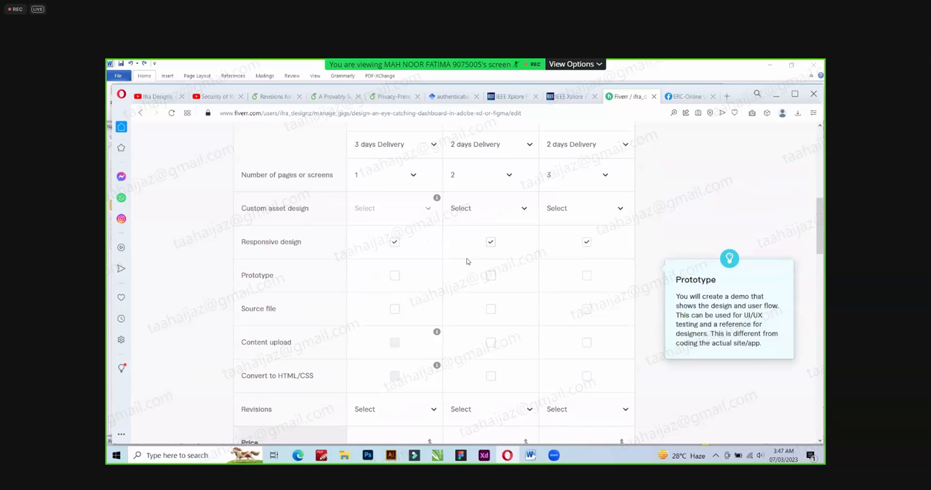
click(525, 210)
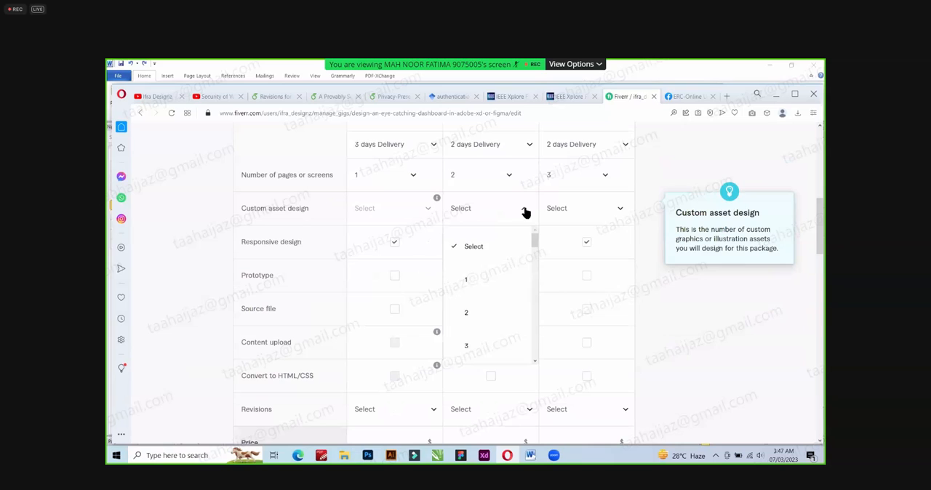
scroll(484, 302, down, 3)
click(481, 319)
click(604, 209)
scroll(576, 331, down, 3)
scroll(577, 338, down, 3)
click(573, 308)
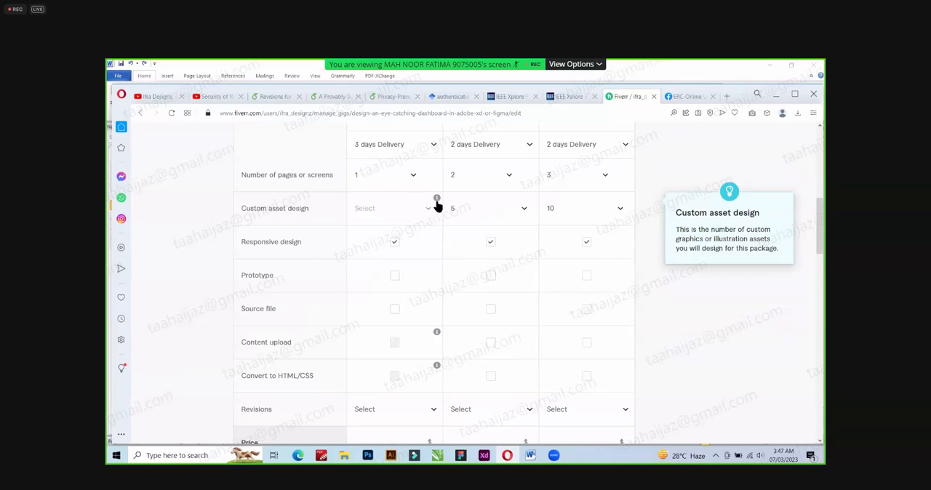
Check the custom asset design note for Basic and set the Standard package's custom asset design quantity to 14.
mouse_move(437, 199)
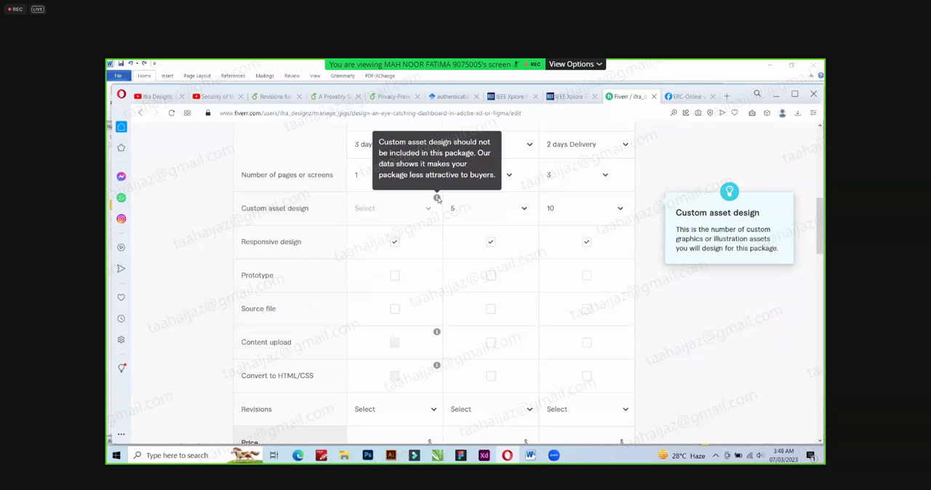
scroll(525, 222, up, 1)
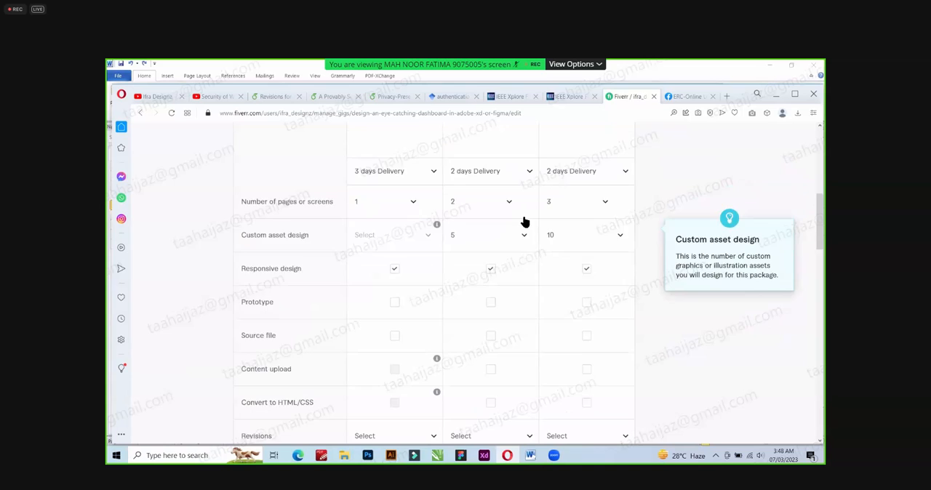
scroll(526, 221, up, 1)
click(522, 272)
scroll(494, 378, down, 5)
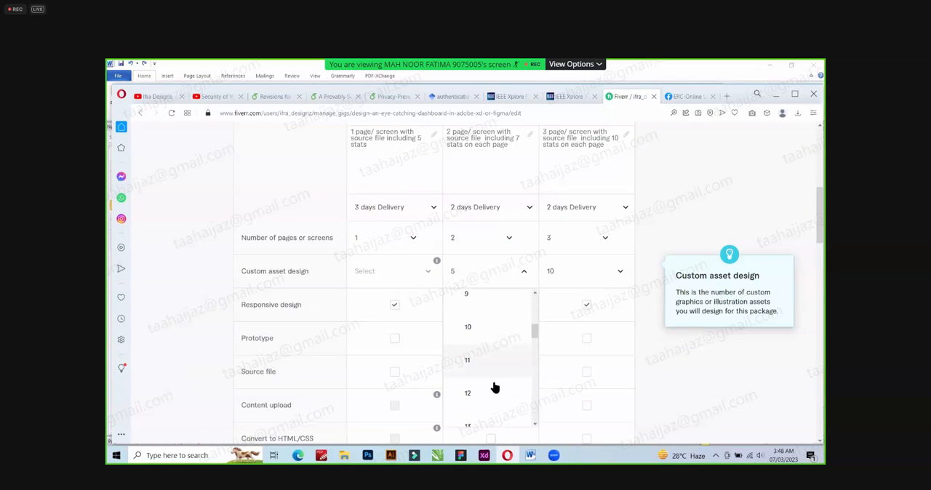
scroll(490, 382, down, 2)
click(488, 374)
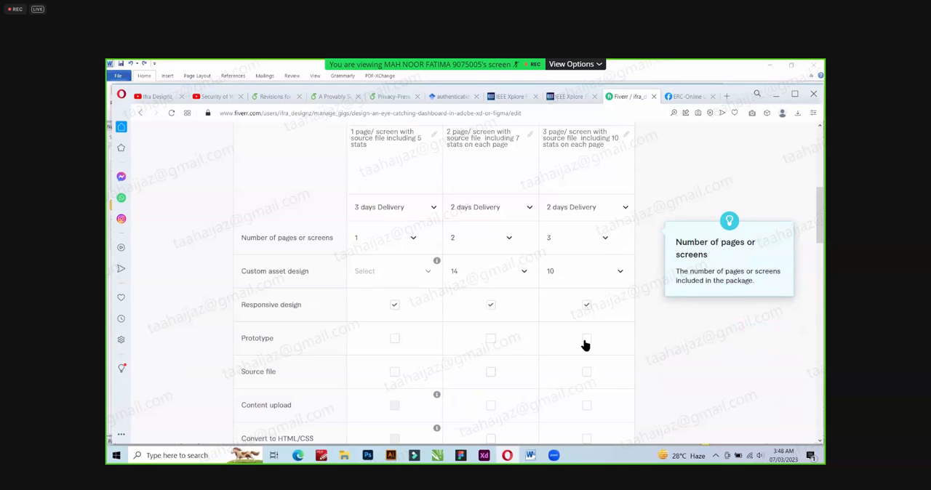
click(501, 274)
Set the Premium package's custom asset design quantity to 30.
click(587, 284)
scroll(590, 367, down, 12)
scroll(590, 368, down, 5)
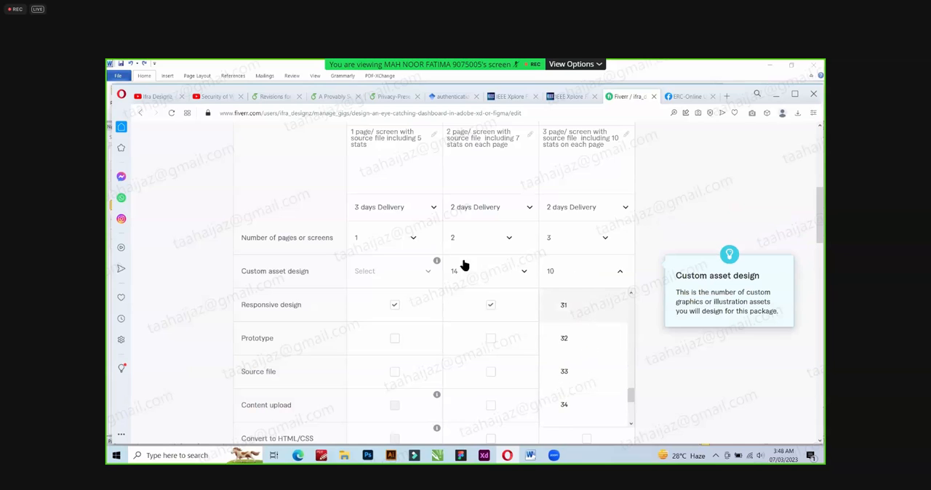
click(413, 241)
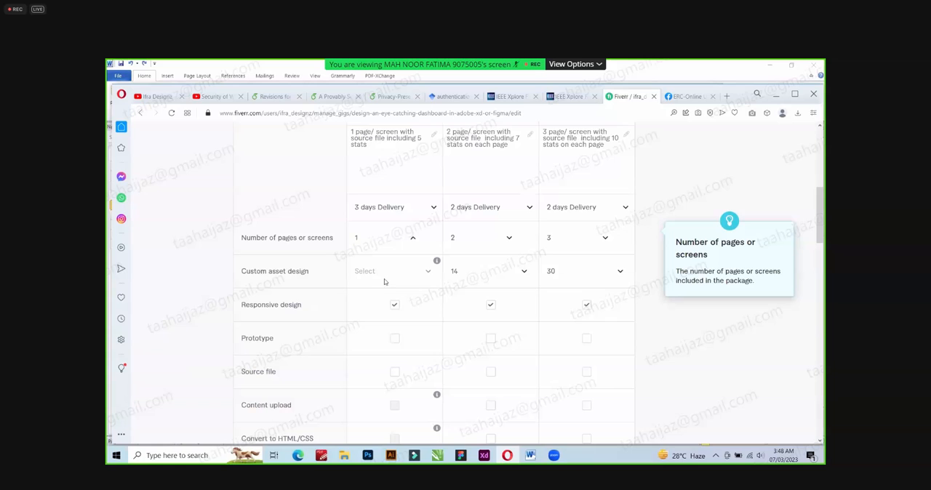
Read the information note on custom asset design for the Basic package.
mouse_move(437, 262)
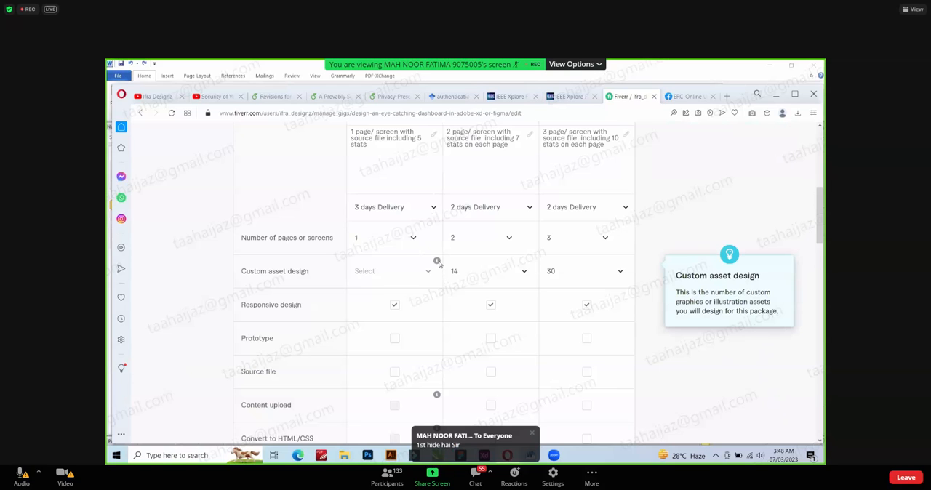
scroll(438, 264, down, 1)
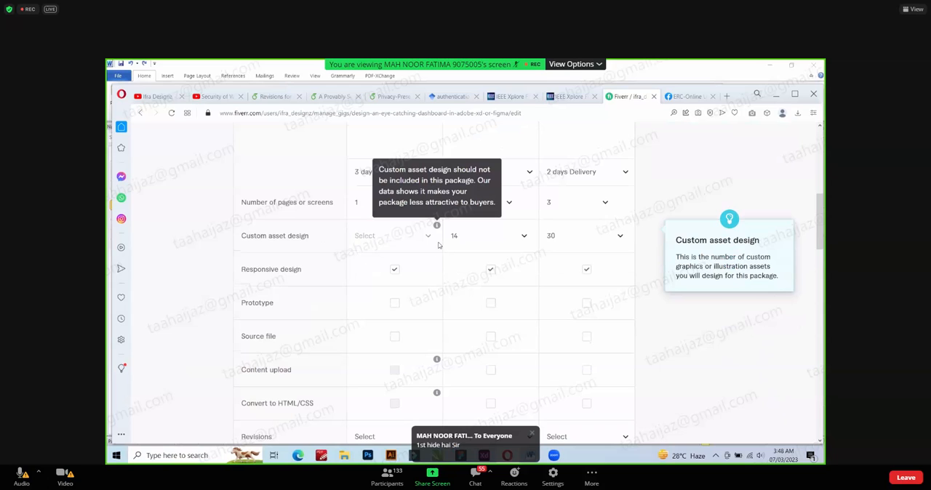
scroll(438, 247, down, 2)
scroll(437, 238, up, 2)
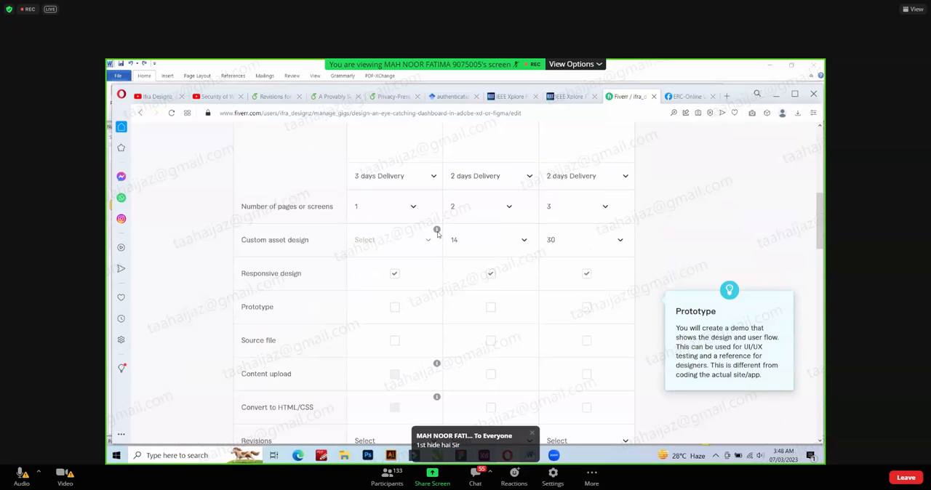
mouse_move(437, 234)
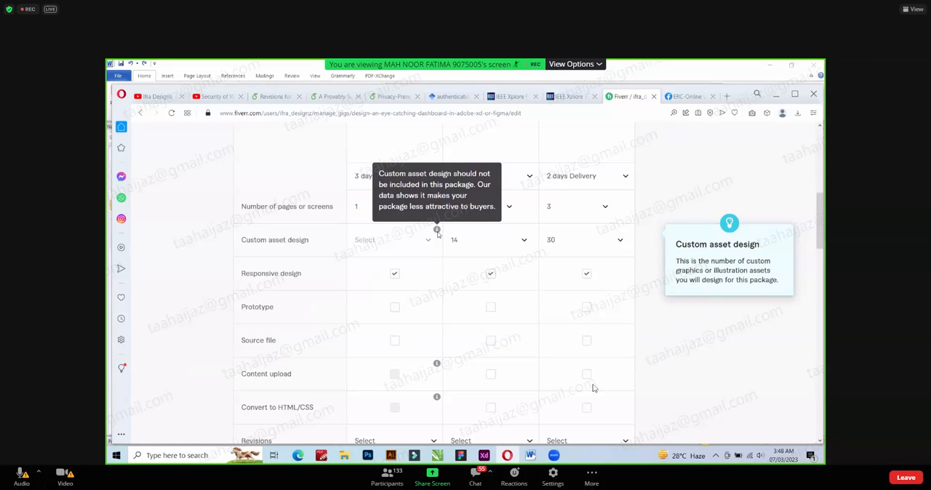
Try to remove the wording about included stats from the Basic and Standard package descriptions.
scroll(416, 260, up, 1)
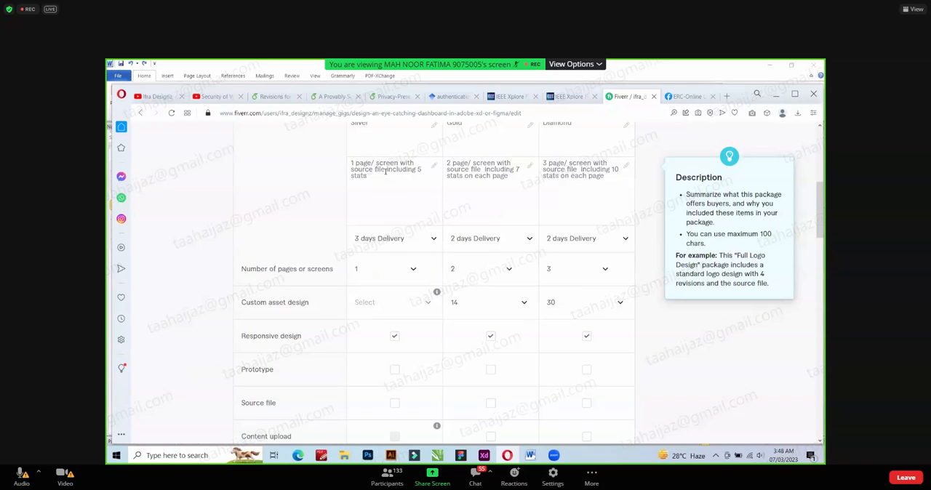
drag(385, 171, 390, 180)
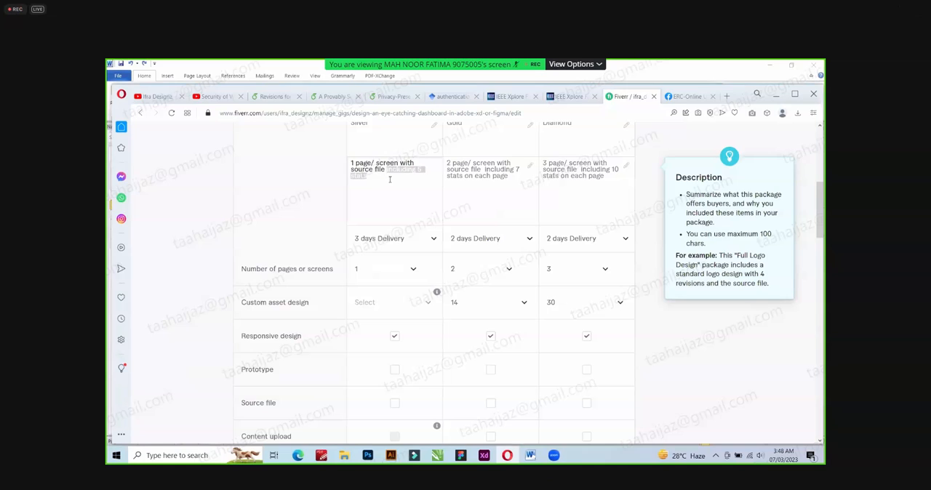
key(BackSpace)
drag(483, 169, 513, 181)
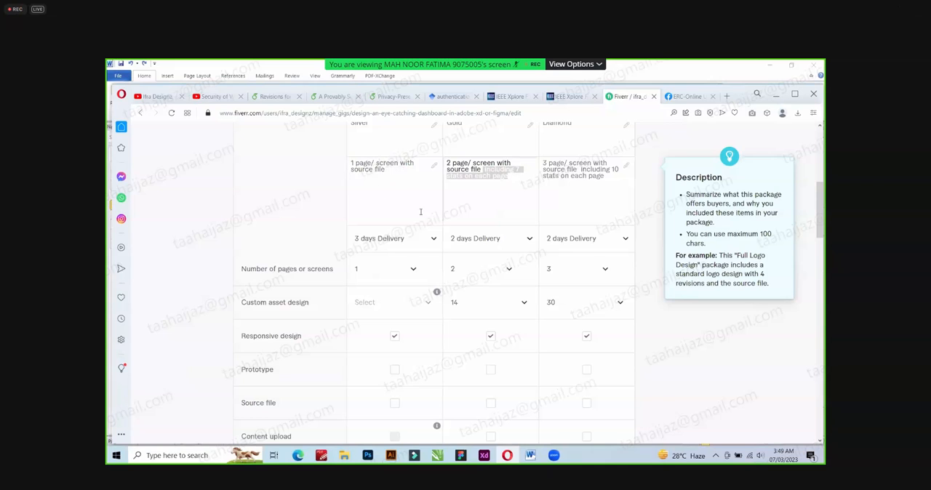
key(ctrl+z)
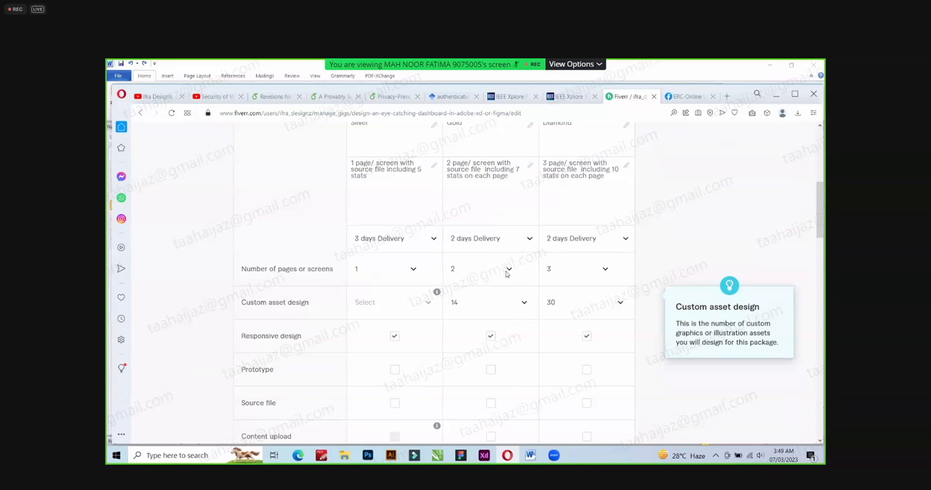
Clear the custom asset design quantity for the Standard and Premium packages by resetting both to Select.
scroll(500, 398, up, 3)
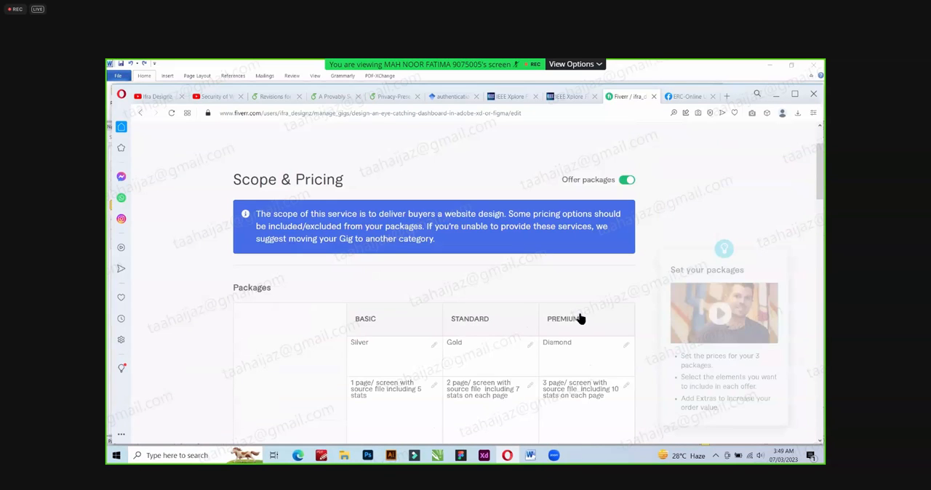
scroll(579, 320, down, 2)
scroll(580, 333, down, 1)
click(580, 334)
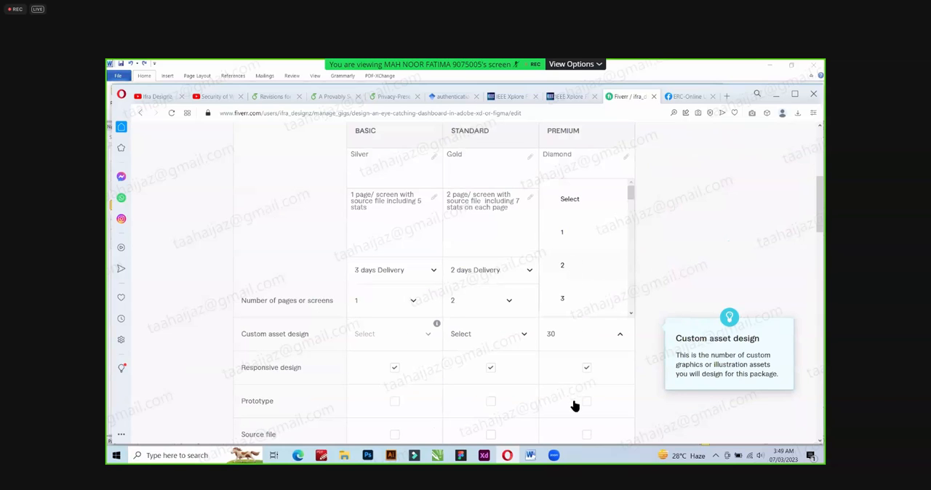
click(474, 353)
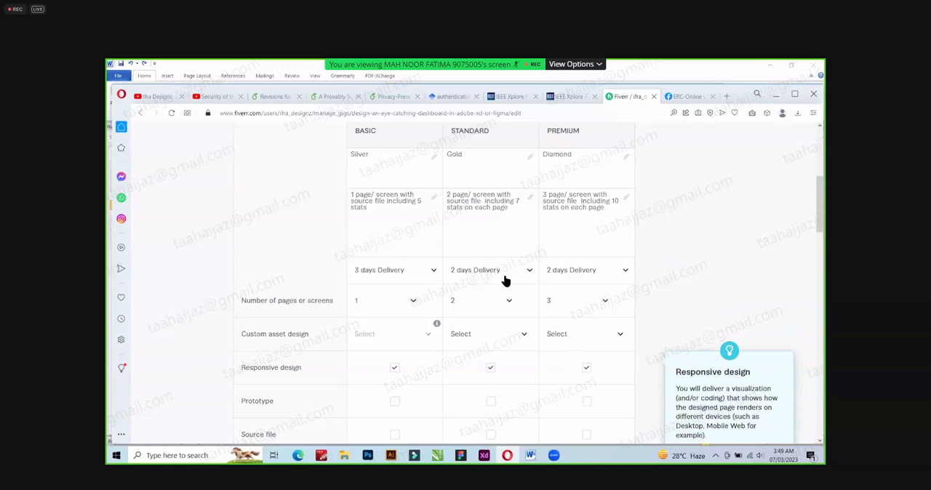
Include source file and content upload in the Standard and Premium packages, and prototype in Premium.
scroll(501, 280, down, 2)
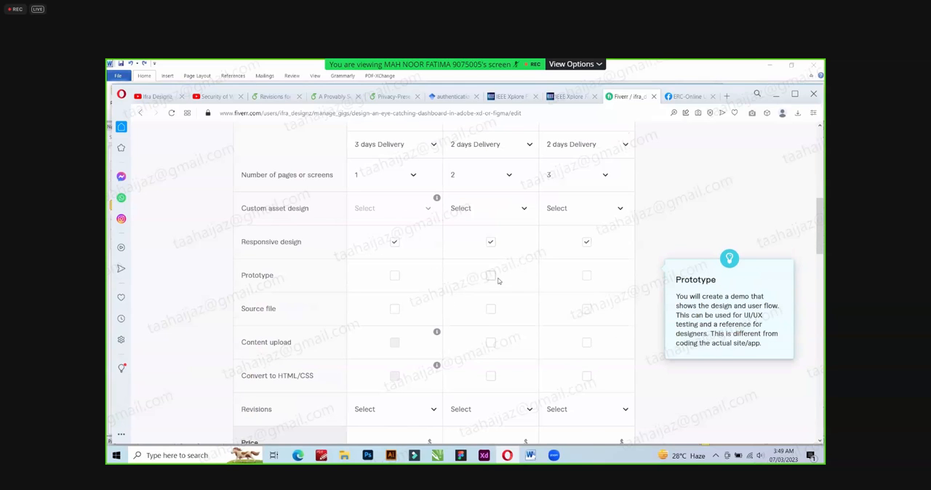
scroll(565, 278, down, 1)
click(586, 277)
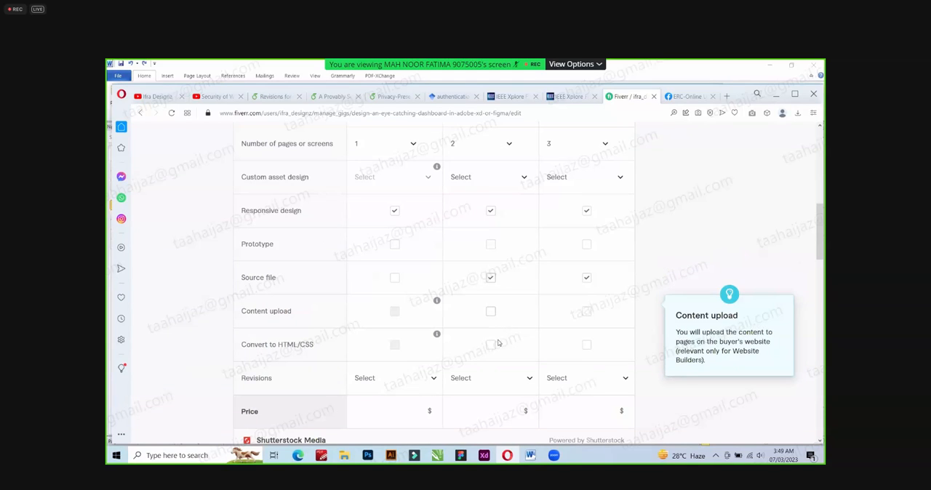
click(585, 313)
click(491, 313)
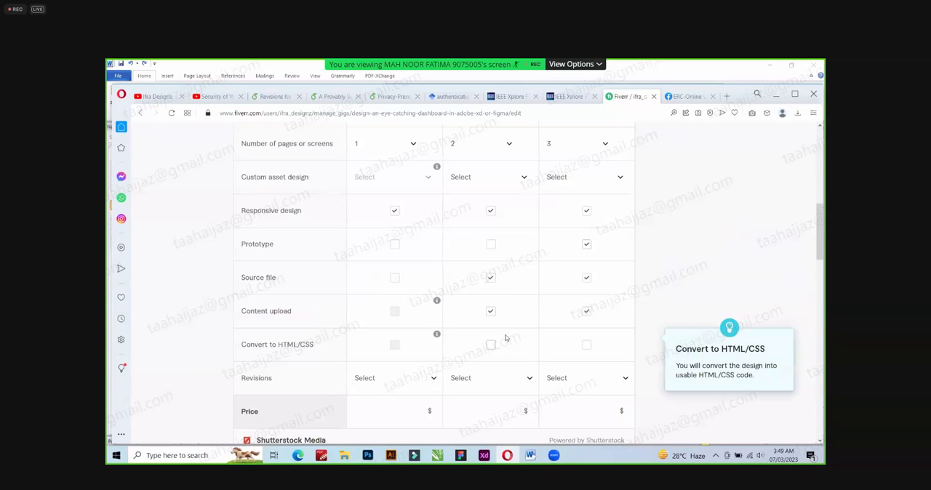
click(491, 277)
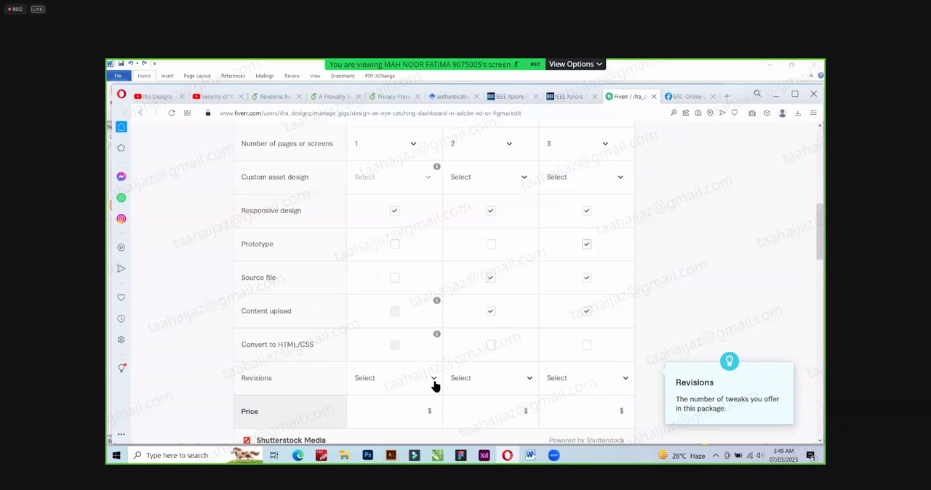
Exclude responsive design from the Basic and Standard packages.
scroll(425, 311, down, 1)
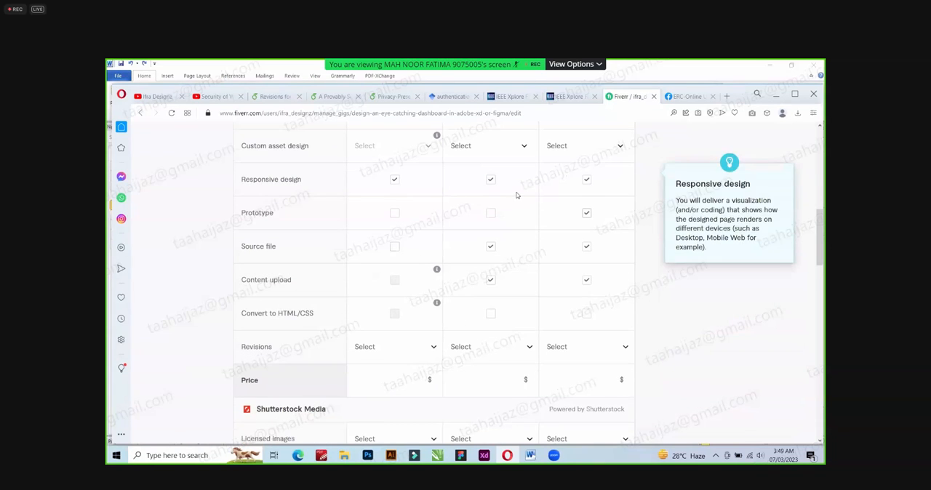
scroll(552, 190, up, 1)
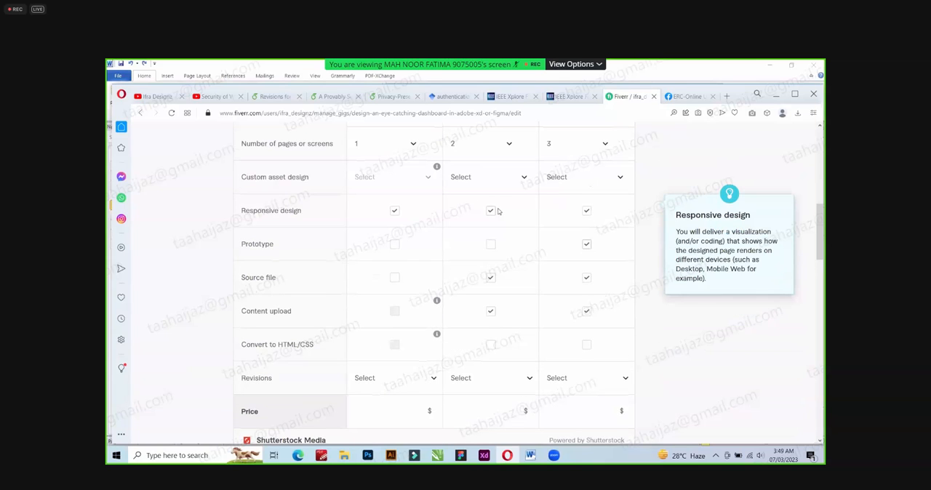
click(492, 212)
click(395, 211)
mouse_move(557, 283)
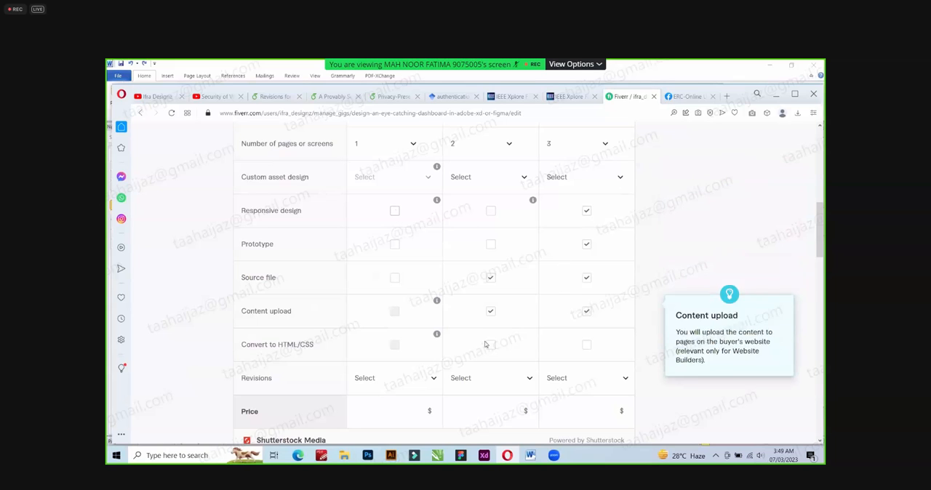
Exclude content upload from the Standard and Premium packages.
mouse_move(430, 342)
scroll(429, 343, down, 1)
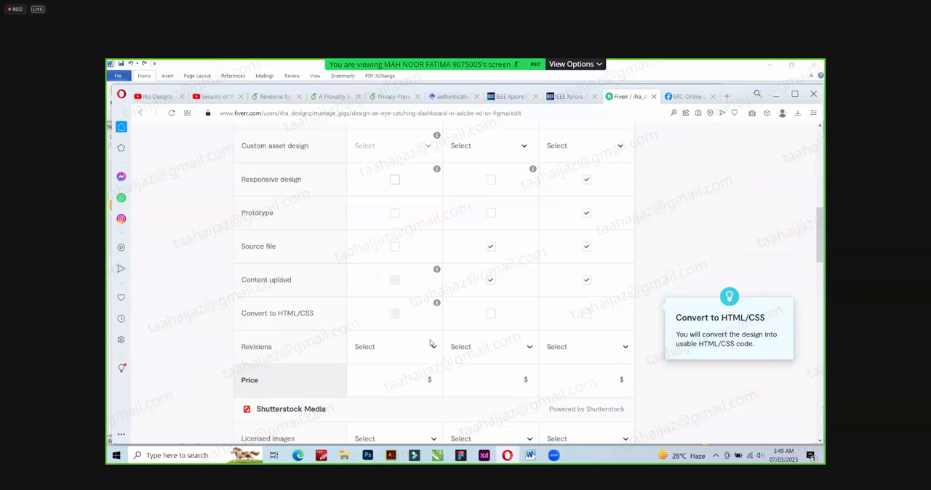
click(586, 247)
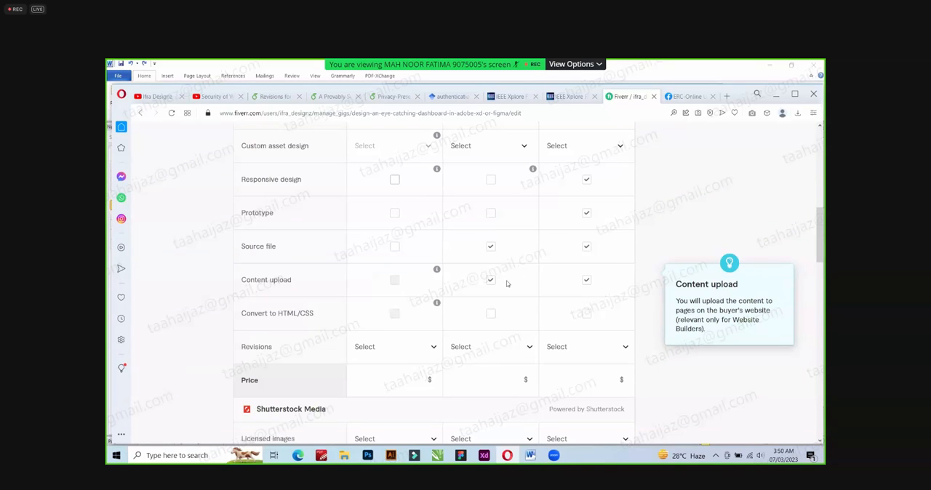
click(586, 280)
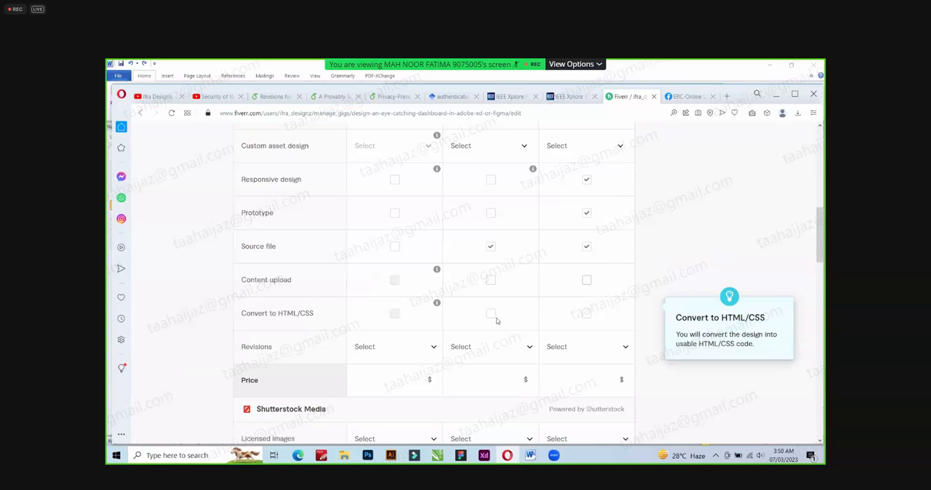
Set the revisions to Unlimited for the Basic, Standard and Premium packages.
click(408, 347)
scroll(412, 310, down, 2)
scroll(411, 309, down, 2)
click(407, 312)
click(501, 348)
scroll(504, 317, down, 4)
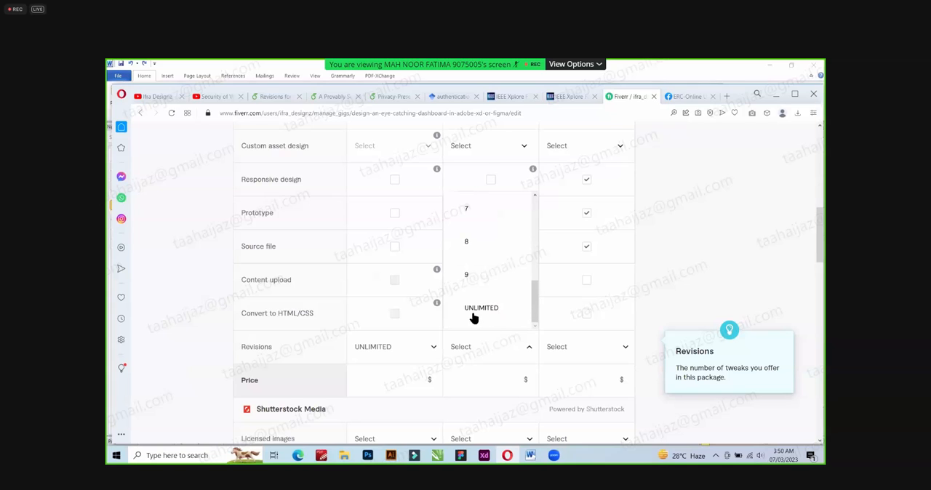
click(478, 315)
click(596, 347)
scroll(590, 309, down, 4)
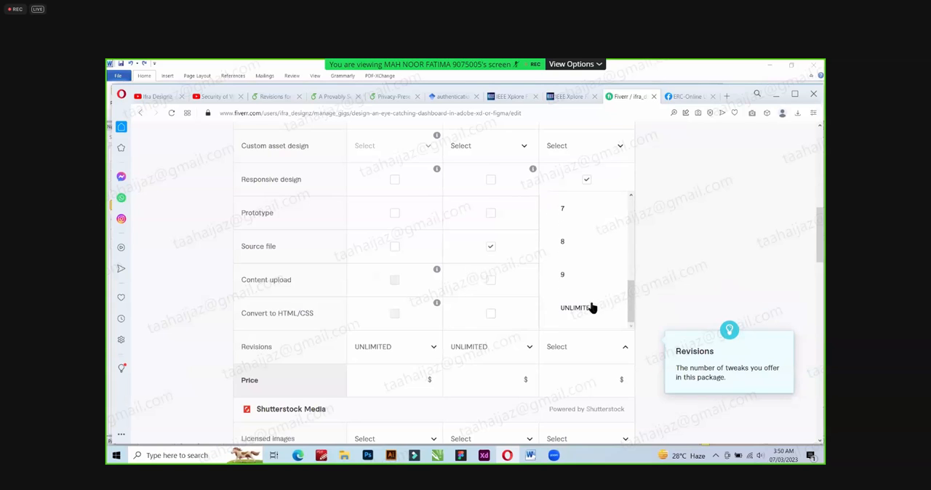
click(580, 317)
Set the revisions to 4 for Basic, 7 for Standard and Unlimited for Premium.
scroll(491, 341, down, 1)
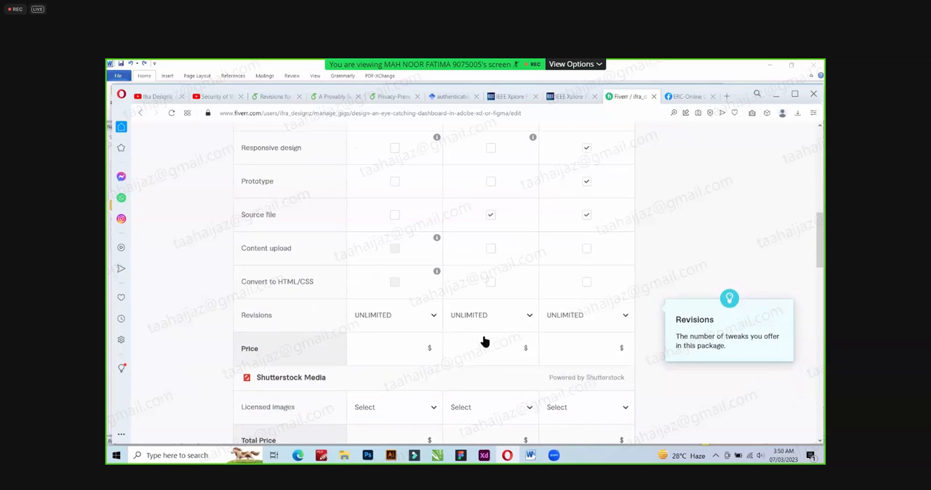
click(404, 315)
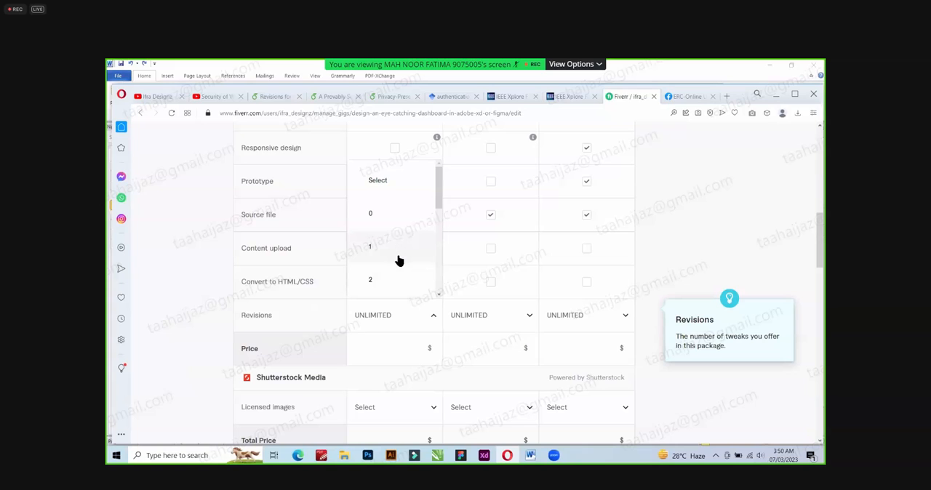
scroll(397, 274, down, 3)
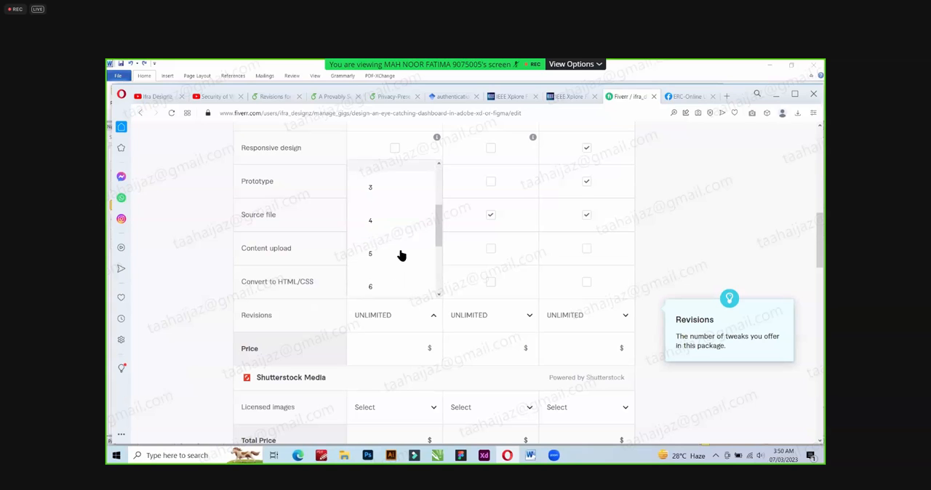
click(455, 313)
scroll(495, 285, down, 2)
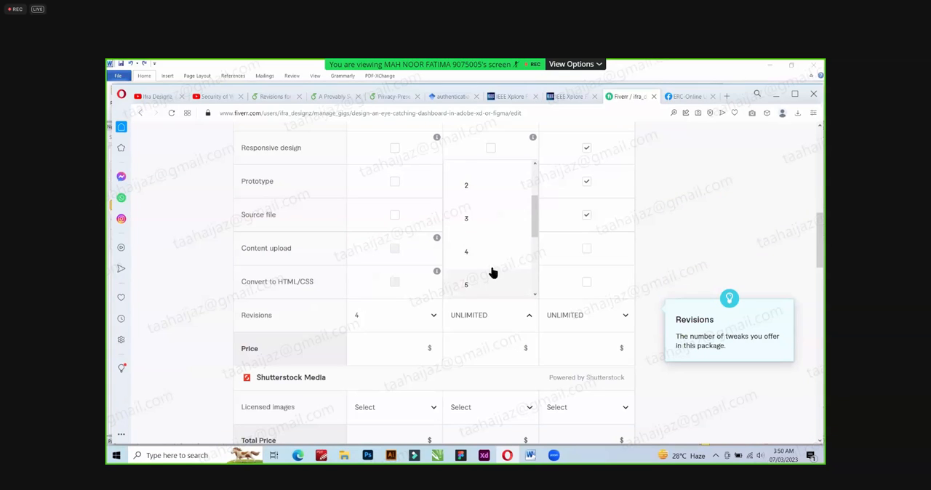
scroll(484, 251, down, 3)
click(486, 260)
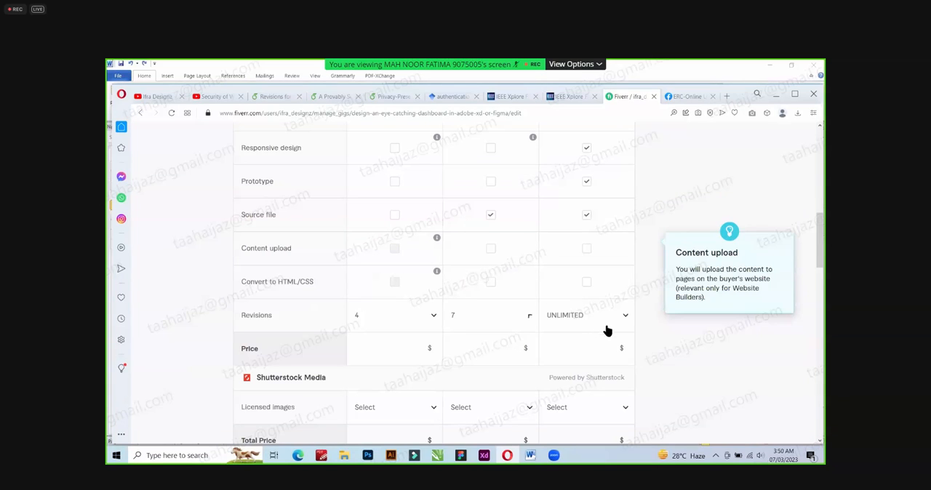
click(600, 315)
scroll(592, 291, down, 4)
scroll(592, 292, down, 2)
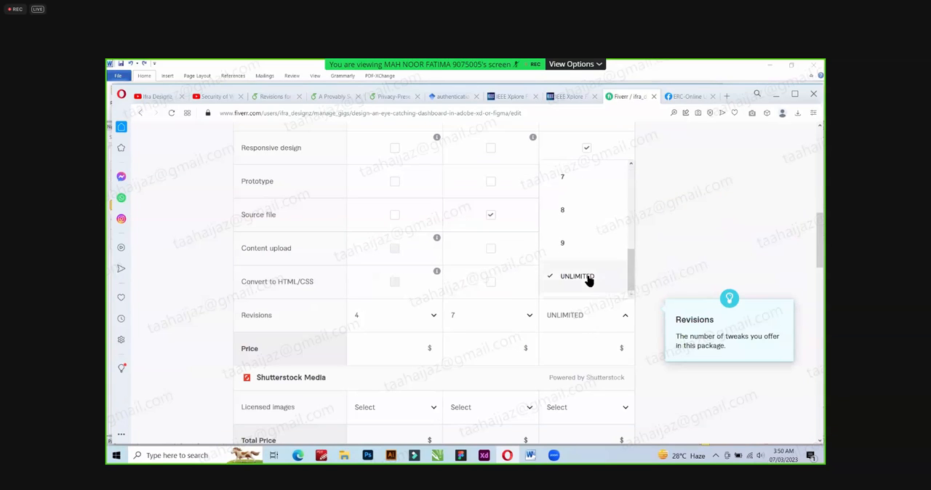
click(558, 320)
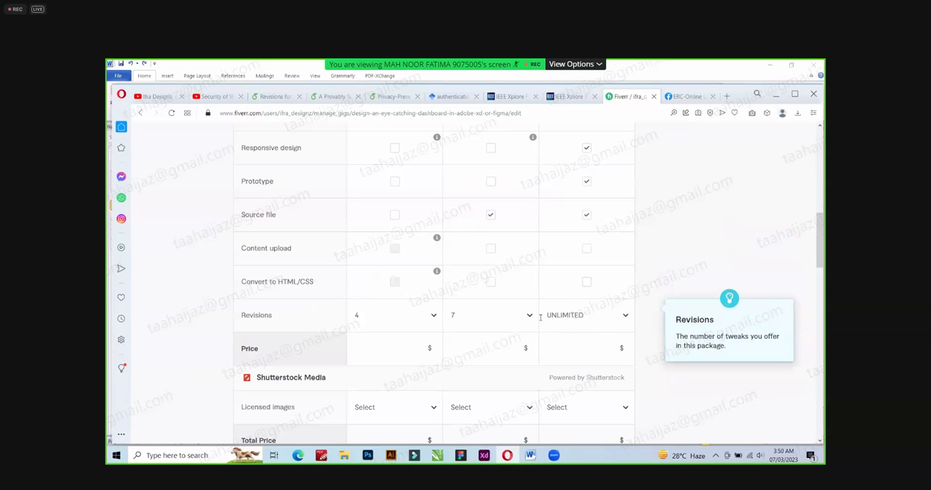
Open the Basic package's price for entry and check the prices for 1, 2 and 3 pages in the Word document's pricing notes.
click(410, 349)
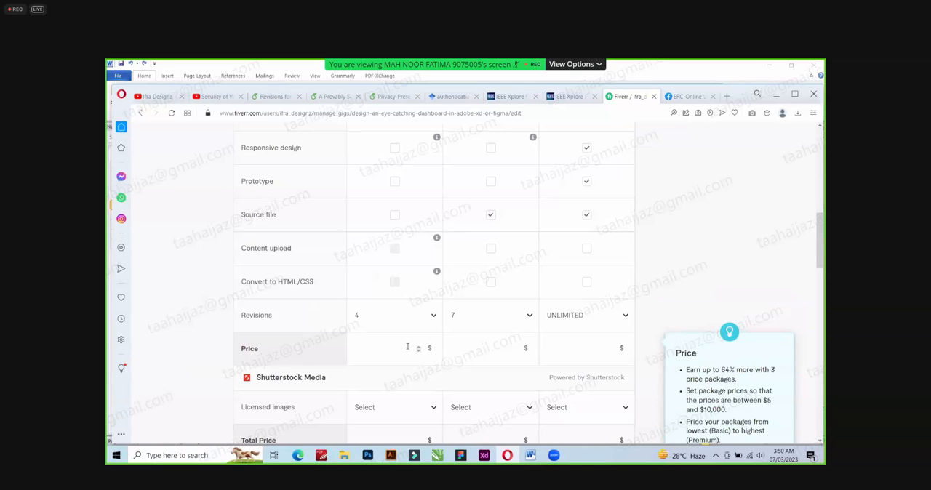
text(1)
key(alt+Tab)
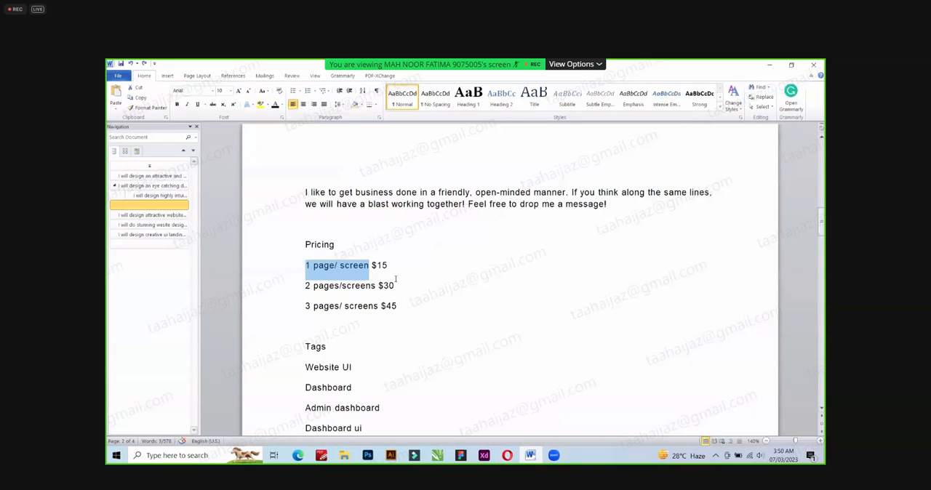
double_click(385, 265)
double_click(388, 288)
click(389, 289)
double_click(401, 307)
click(412, 307)
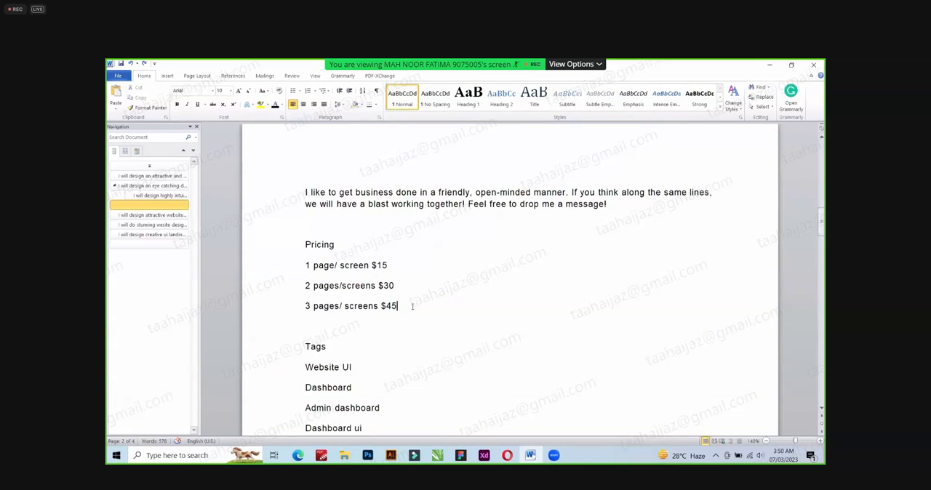
Return to the Fiverr gig and set the package prices to $20 for Basic, $35 for Standard and $60 for Premium.
key(alt+Tab)
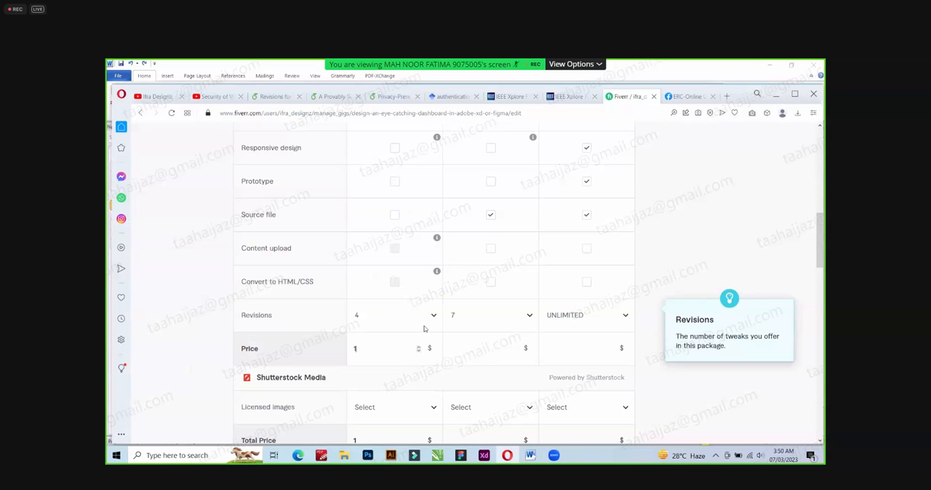
click(380, 356)
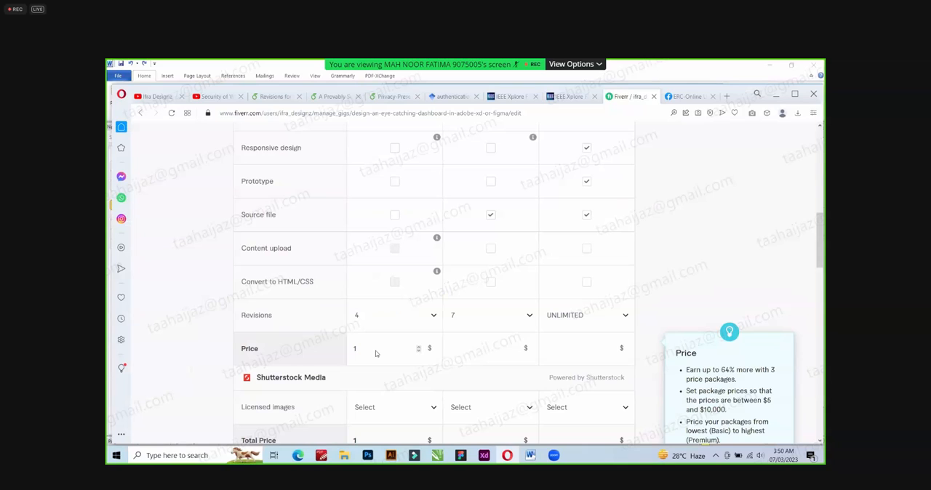
key(BackSpace)
text(20)
text(40)
drag(463, 351, 445, 352)
text(3)
drag(549, 354, 543, 355)
text(60)
Change the Premium package's price to $55.
scroll(486, 348, down, 1)
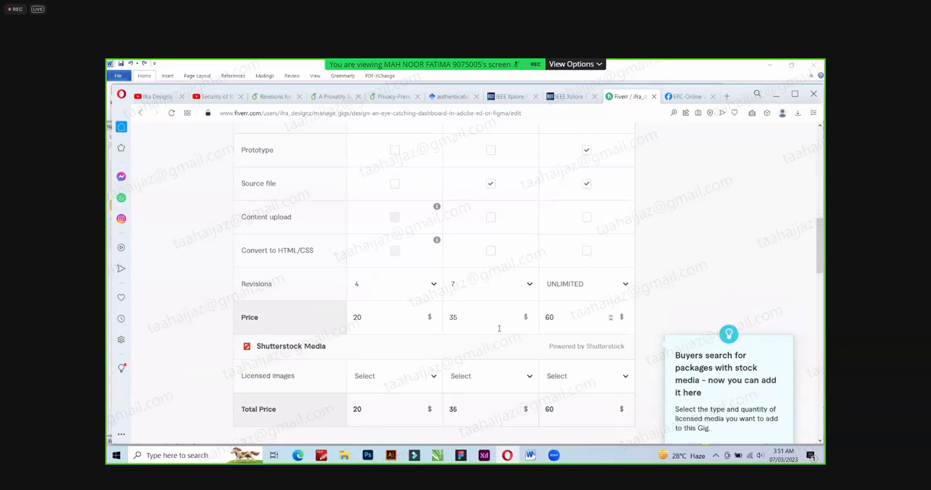
double_click(551, 319)
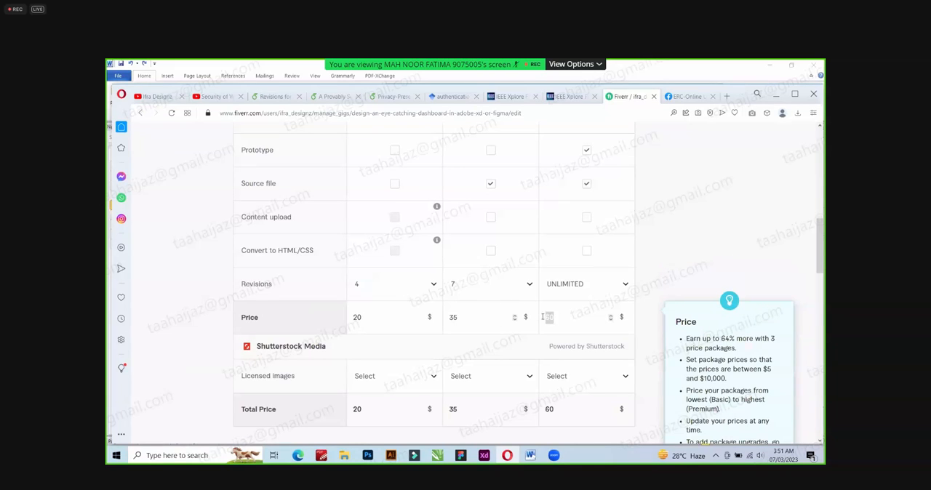
text(55)
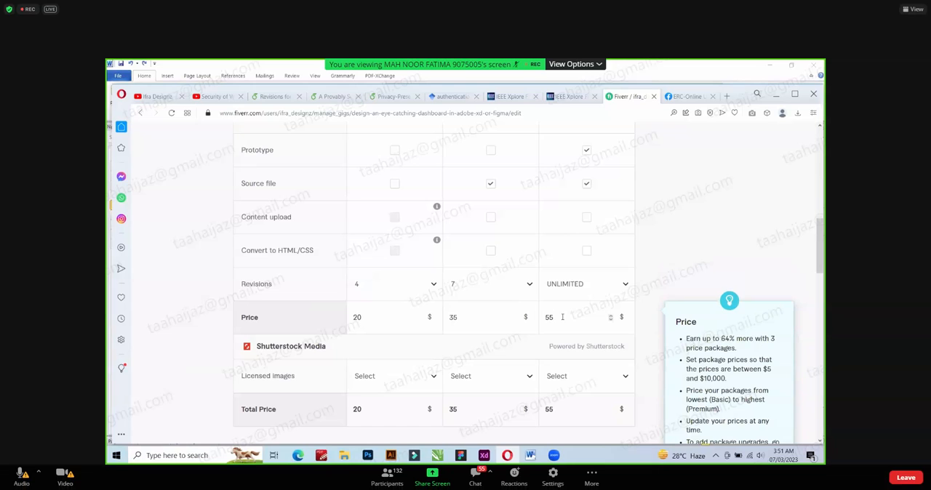
Deselect the extra services Extra fast delivery, Additional custom asset design, Prototype, Source file and Content upload.
scroll(563, 317, down, 2)
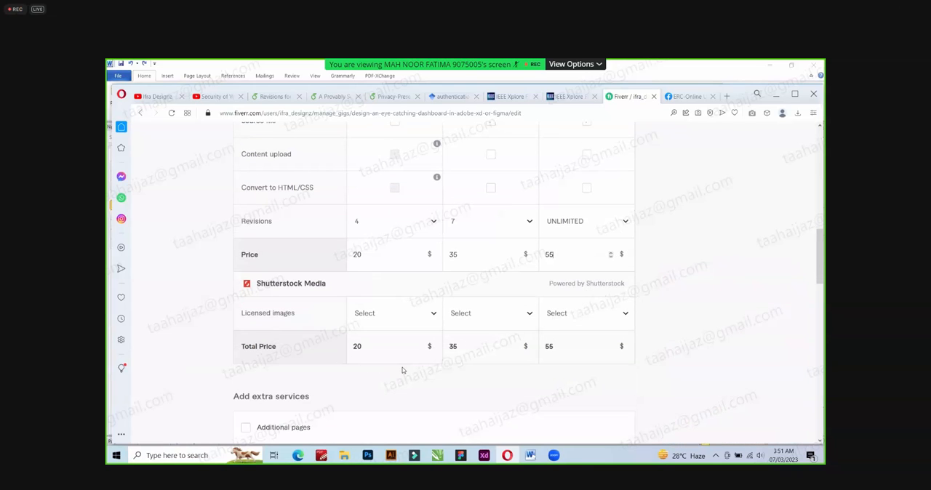
scroll(426, 368, down, 3)
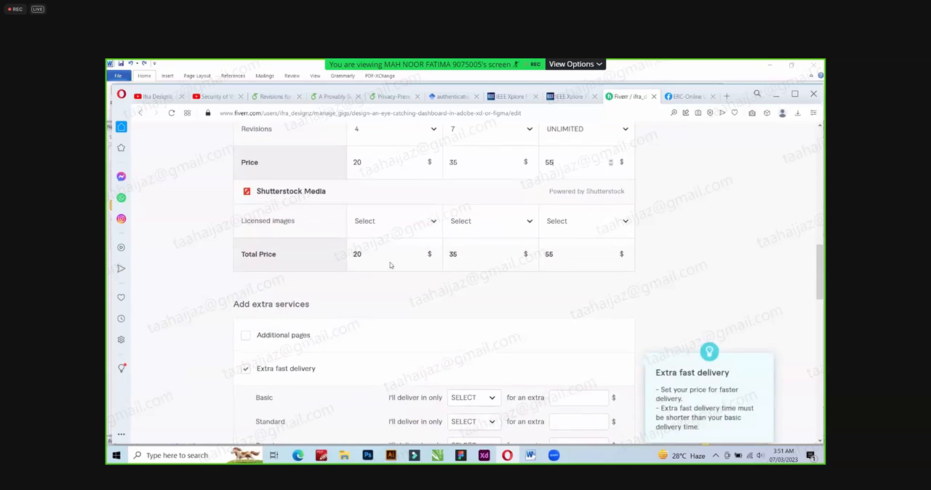
scroll(389, 265, up, 1)
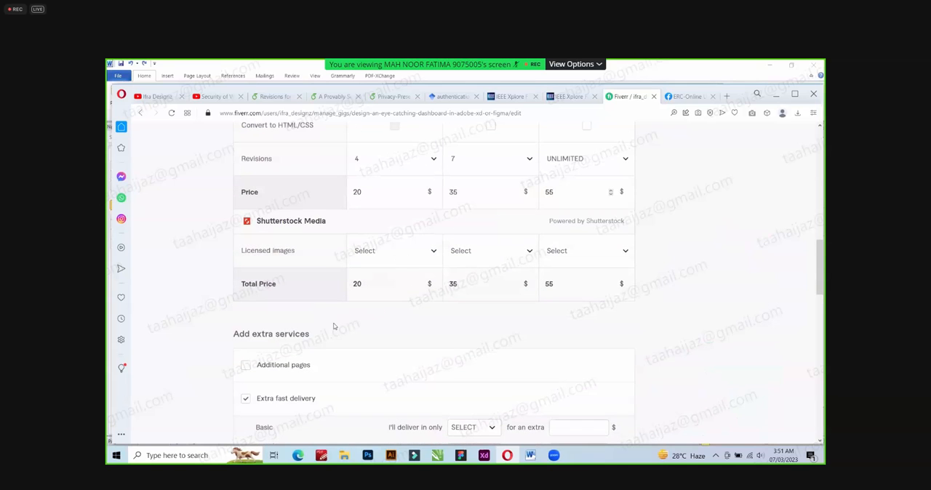
scroll(337, 323, down, 4)
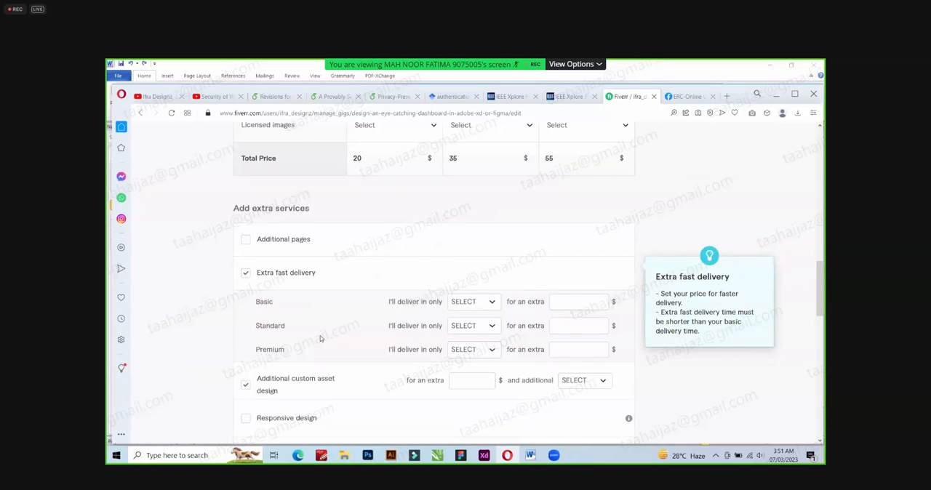
scroll(317, 339, down, 2)
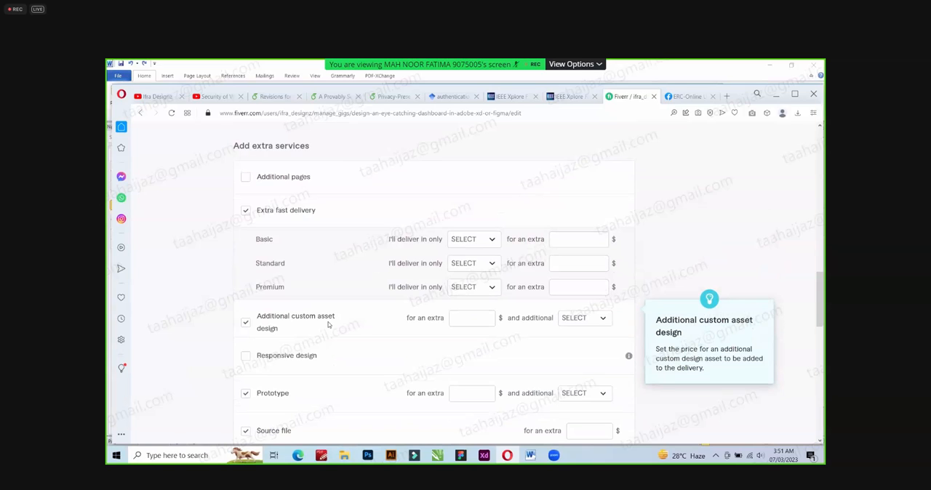
click(246, 213)
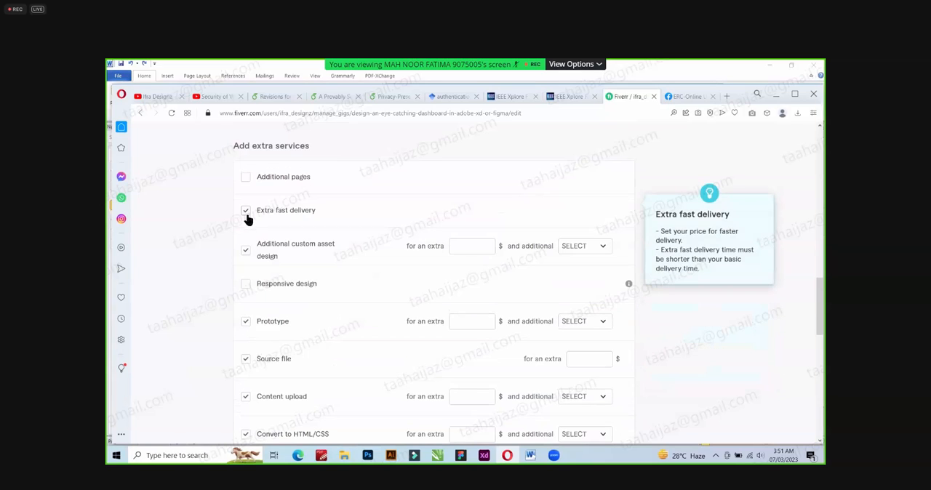
click(245, 250)
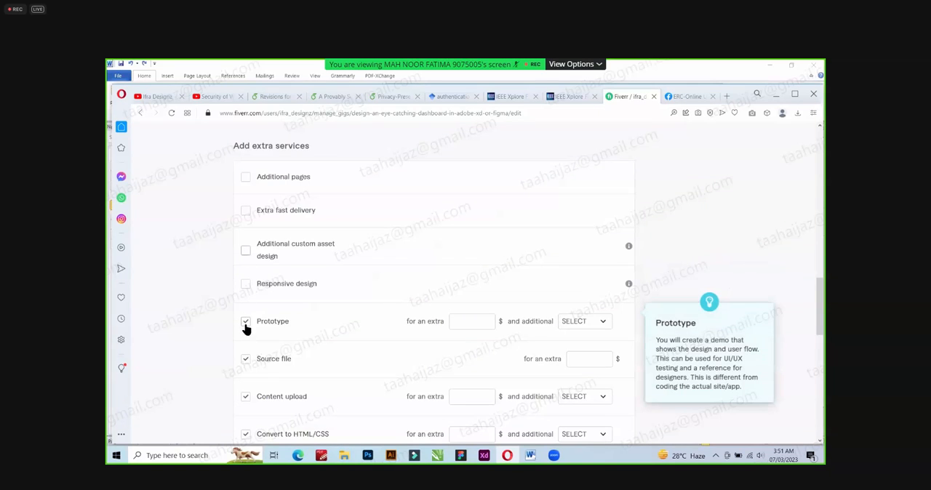
click(246, 322)
click(247, 355)
scroll(248, 352, down, 1)
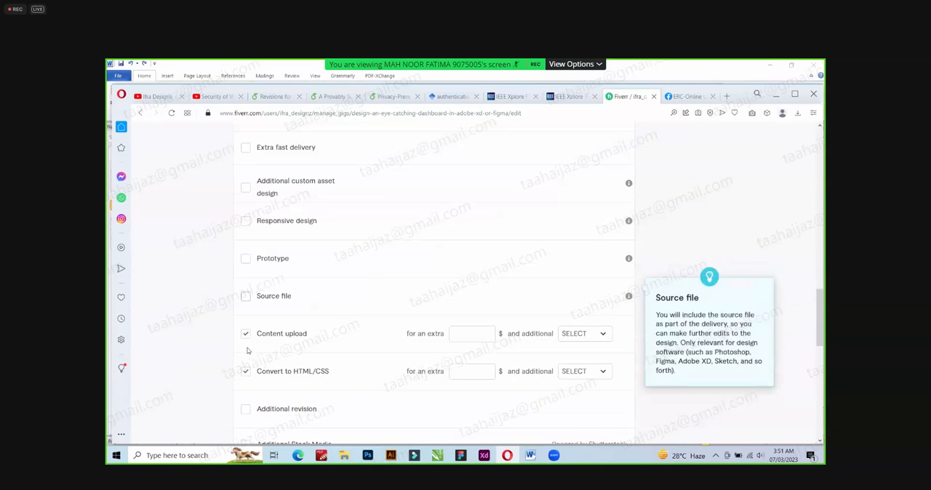
click(246, 334)
click(245, 372)
click(251, 367)
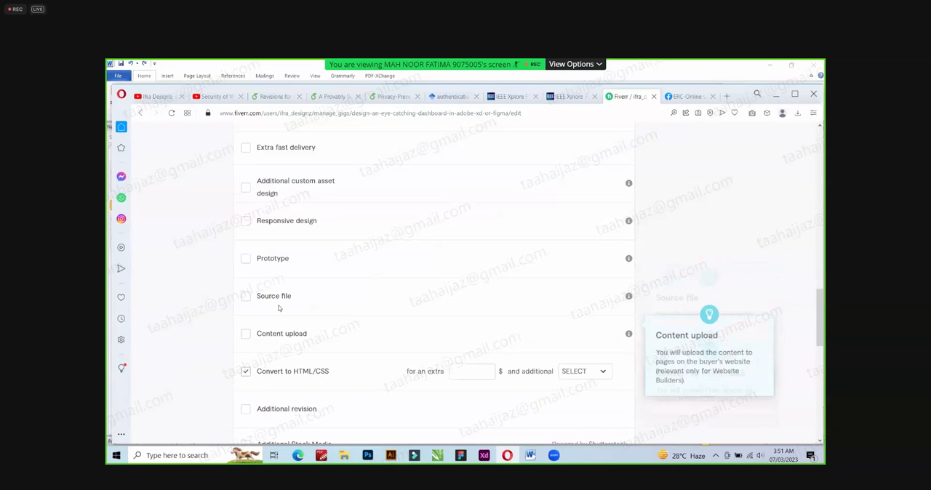
Offer Extra fast delivery again and set the Basic package to 1 day for an extra $10.
scroll(248, 219, up, 1)
click(246, 180)
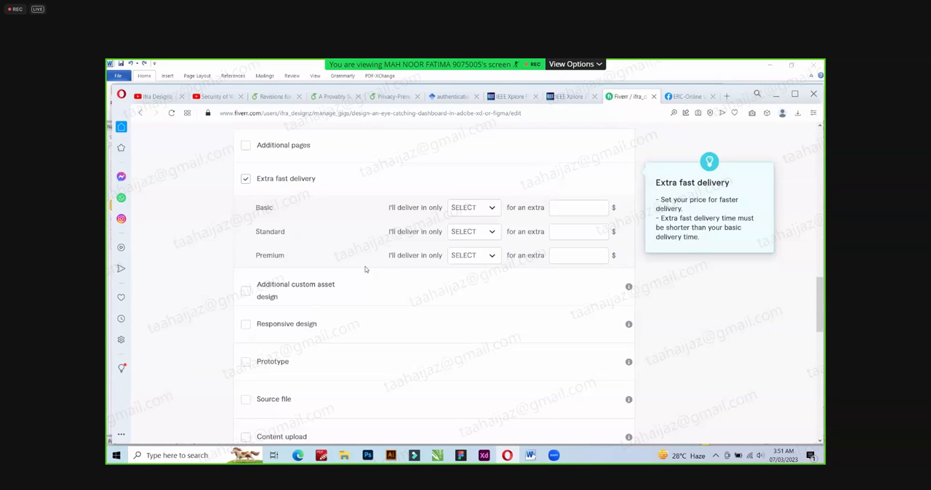
scroll(512, 264, up, 1)
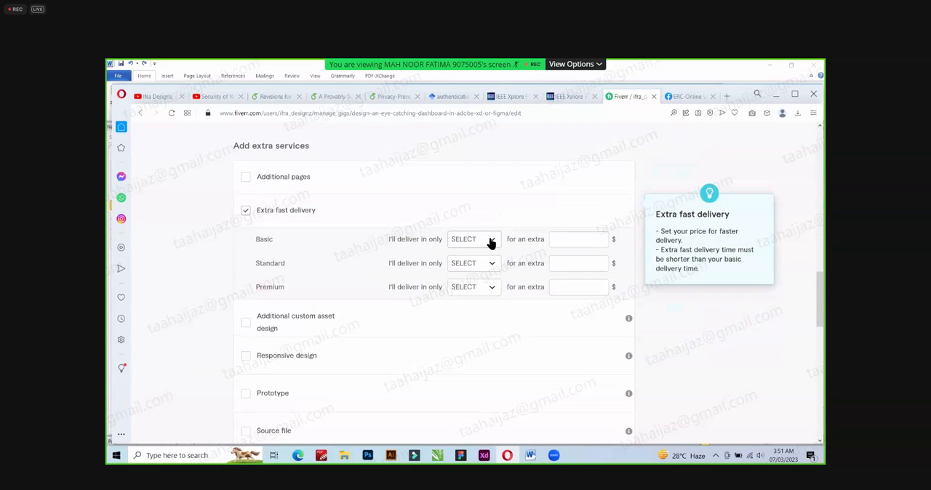
click(491, 243)
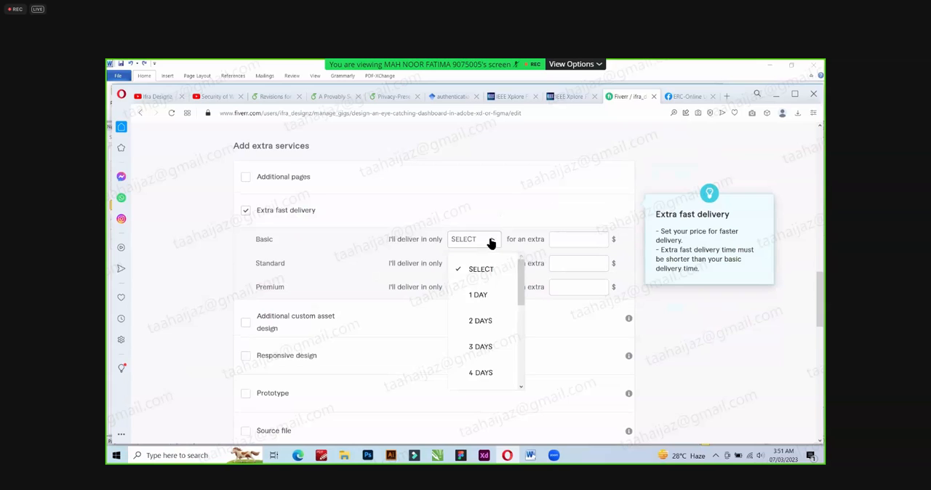
click(481, 295)
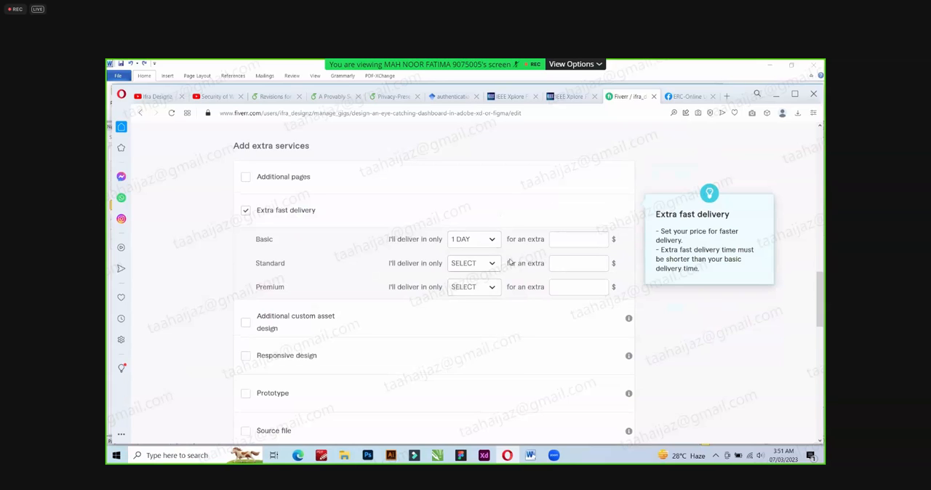
click(566, 239)
text(10)
Set Extra fast delivery for the Standard and Premium packages to 1 day for an extra $10 each.
click(490, 263)
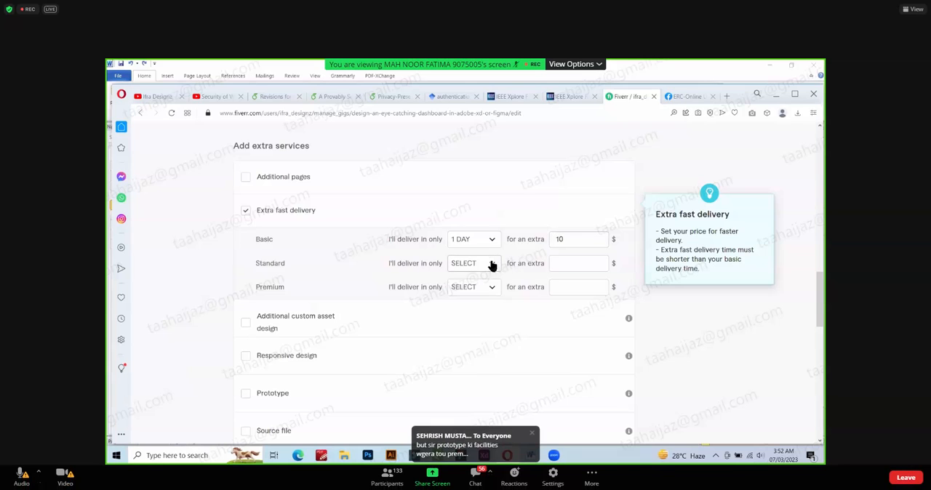
click(485, 315)
click(571, 263)
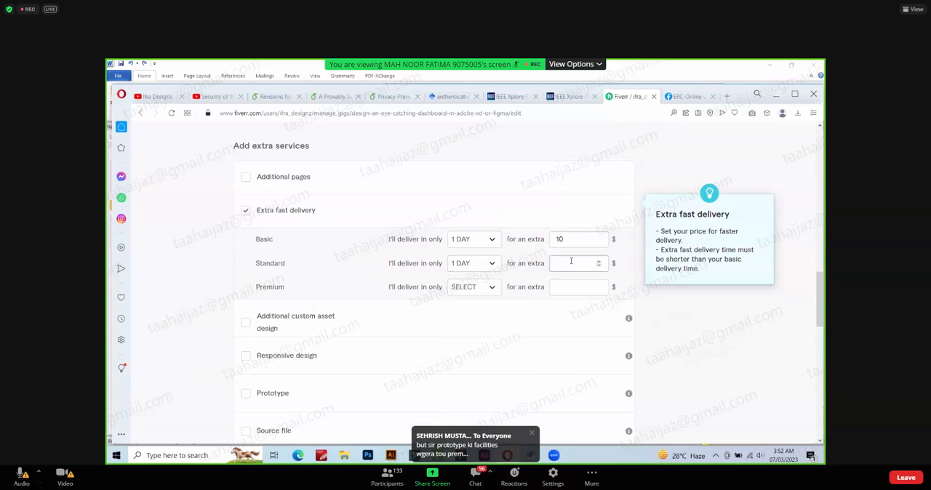
text(10)
click(486, 291)
click(480, 345)
click(569, 286)
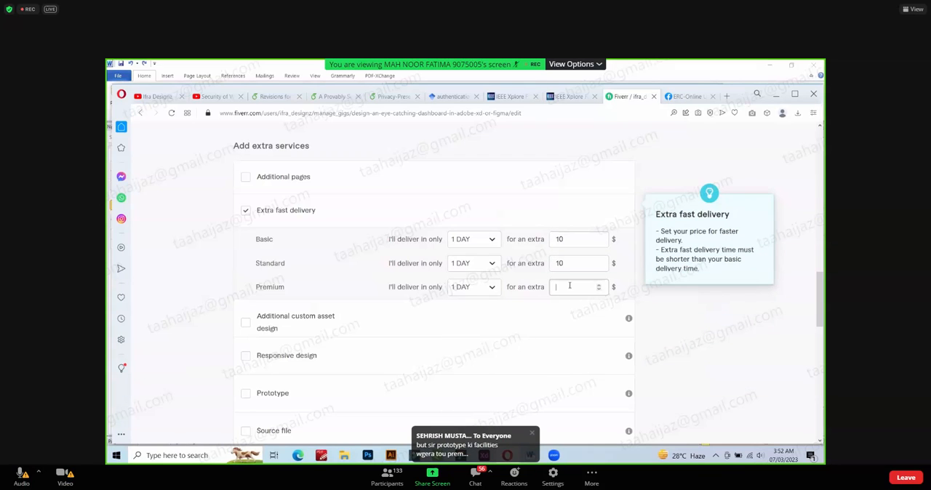
text(10)
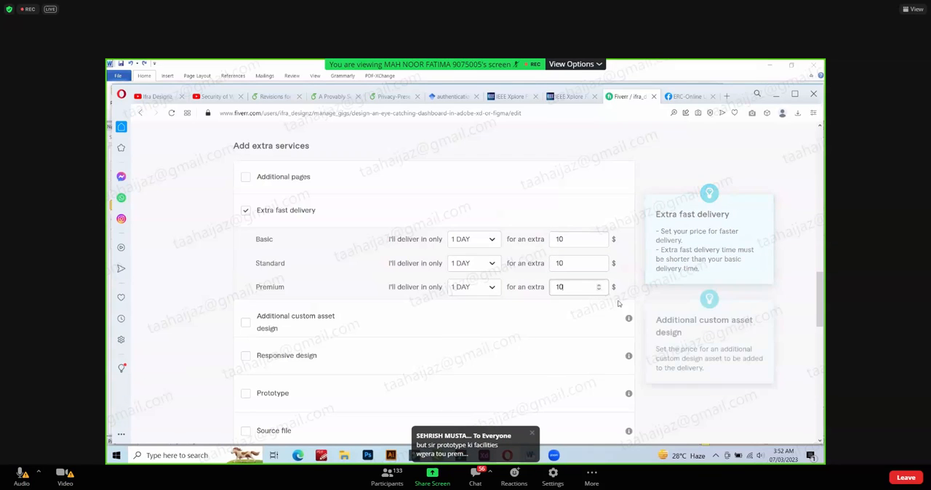
click(316, 281)
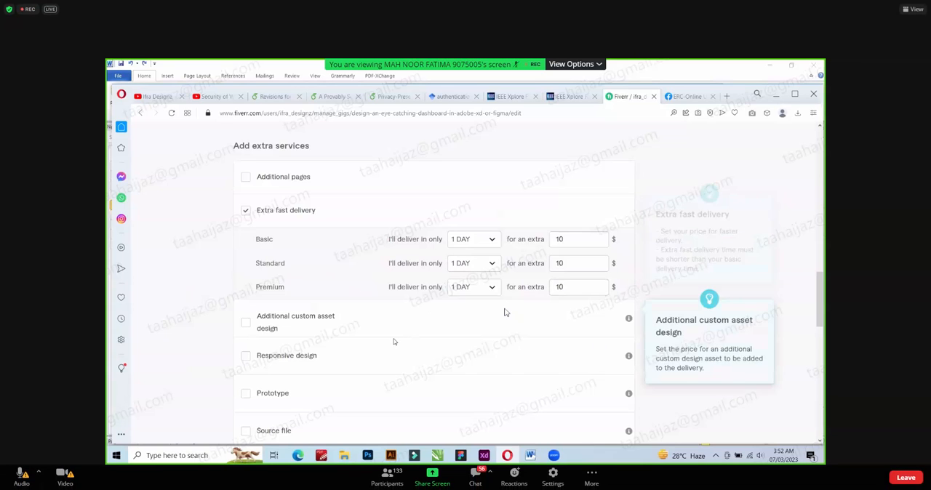
scroll(398, 327, down, 1)
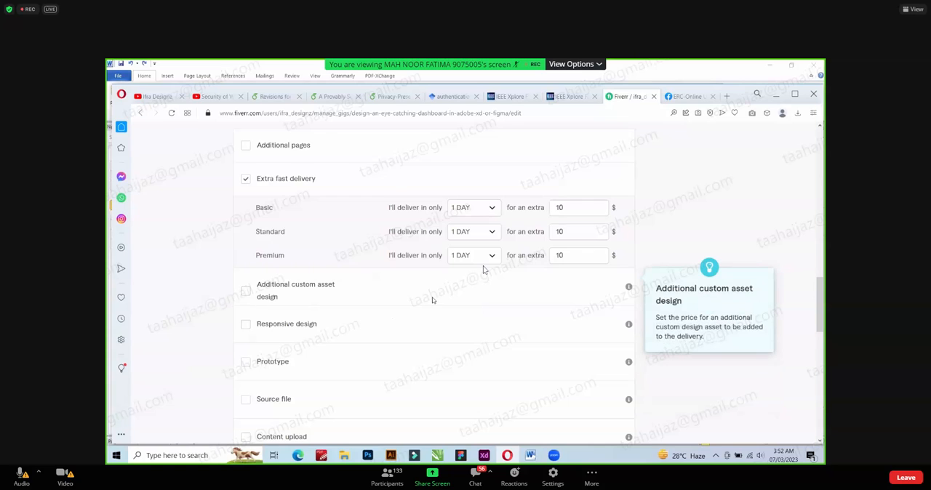
scroll(432, 301, down, 1)
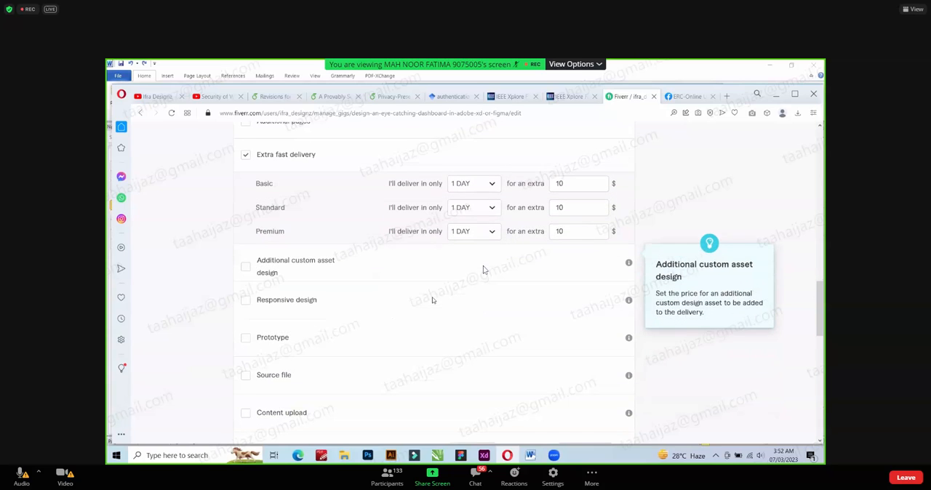
click(246, 369)
click(246, 369)
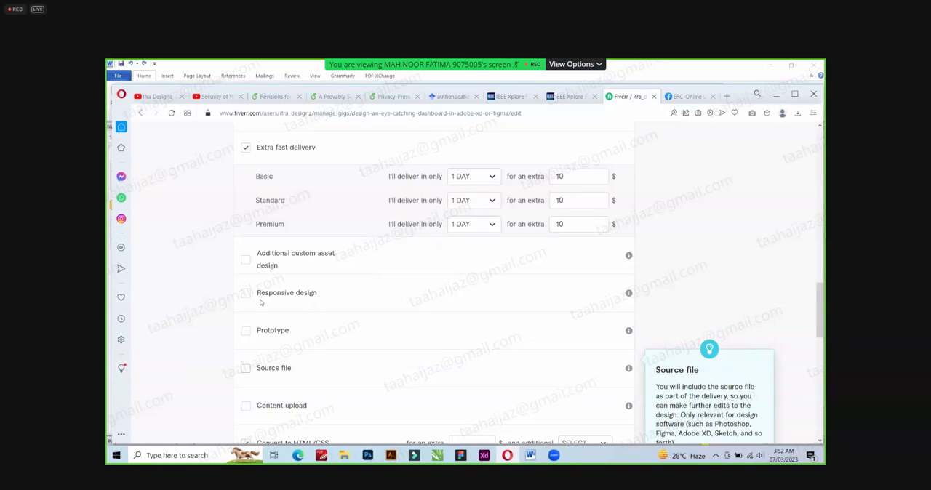
Offer Additional custom asset design as an extra service for $10, leaving its additional days unselected.
click(246, 262)
click(472, 256)
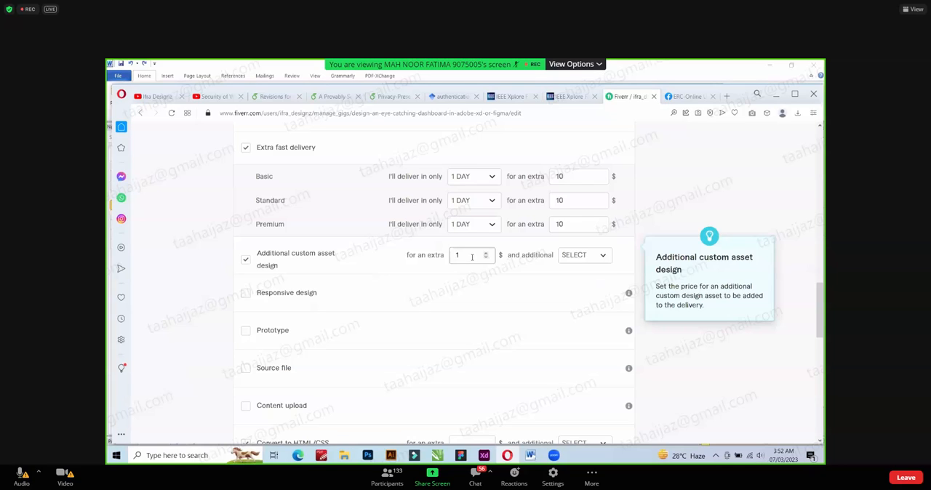
click(589, 256)
scroll(584, 326, down, 2)
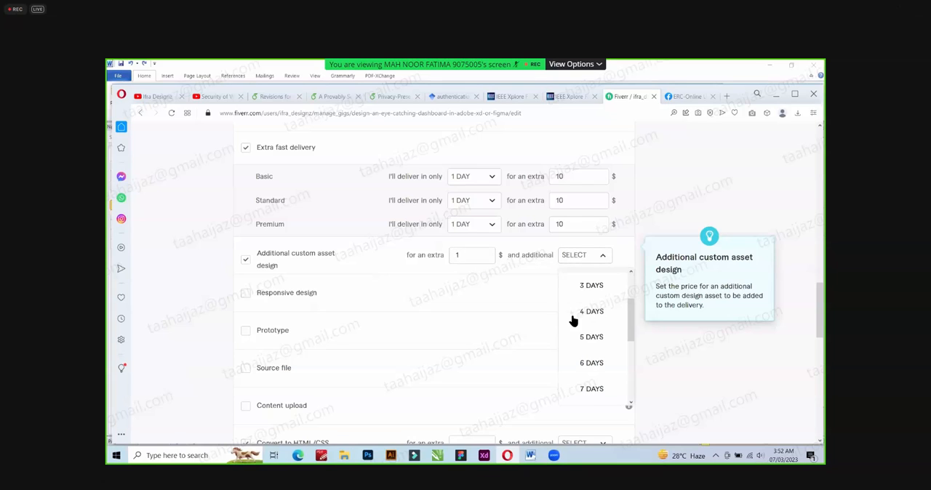
click(476, 255)
text(0)
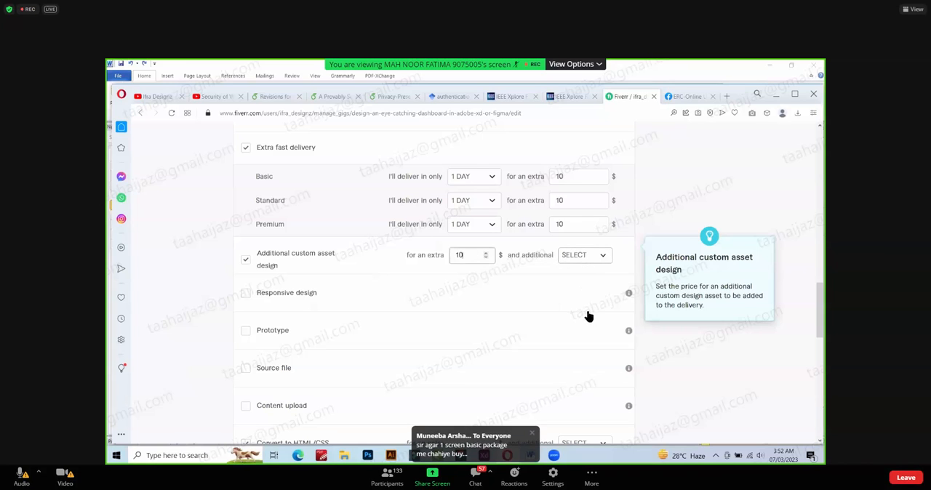
click(586, 256)
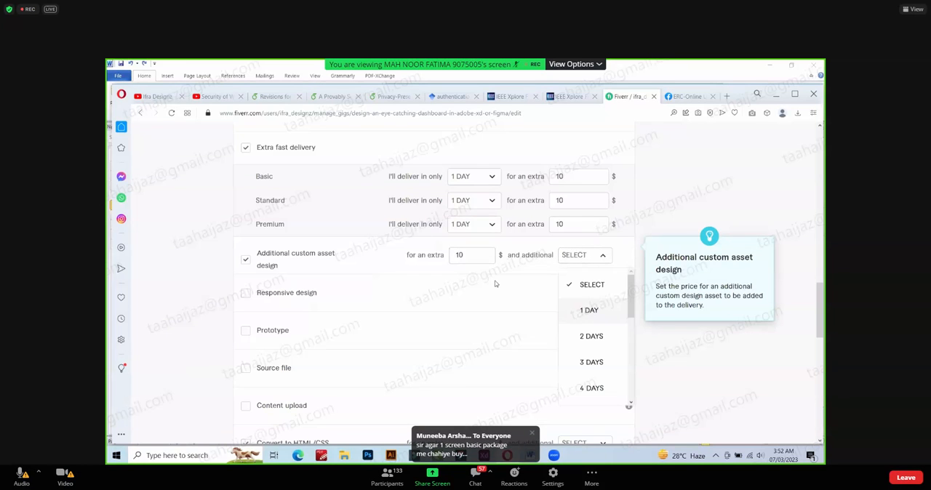
click(234, 330)
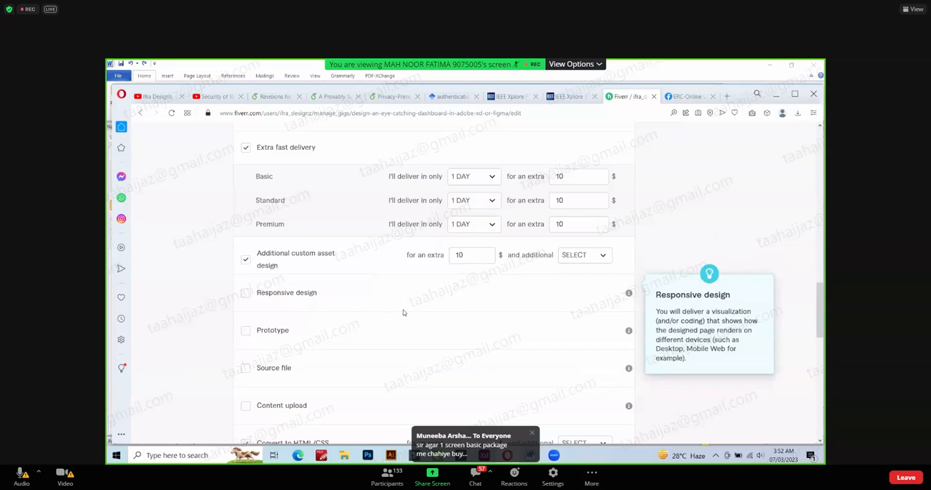
Offer Responsive design as an extra service for $10.
scroll(403, 312, down, 1)
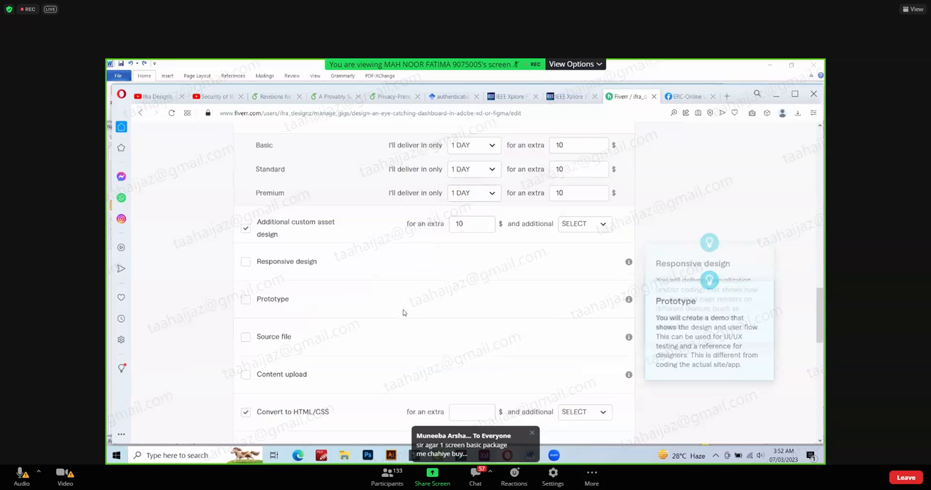
click(247, 266)
click(478, 267)
text(10)
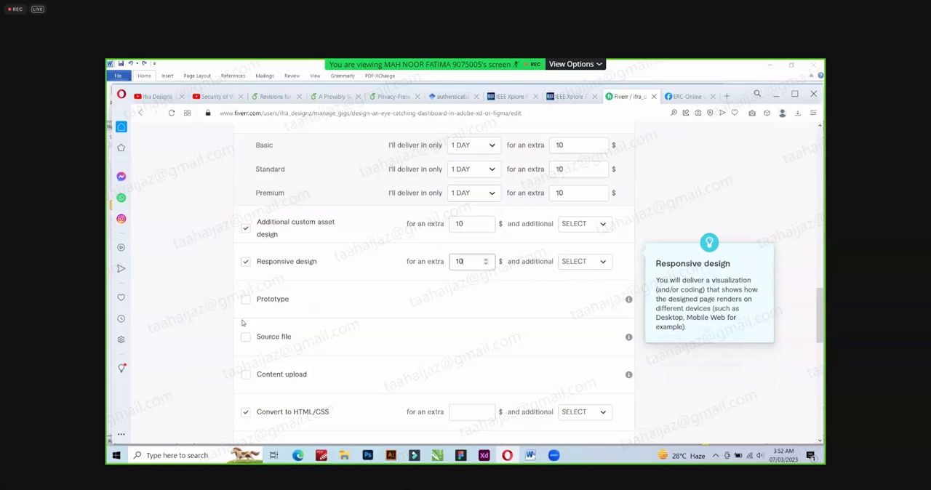
Offer Prototype as an extra service for $10.
scroll(211, 323, down, 1)
click(245, 237)
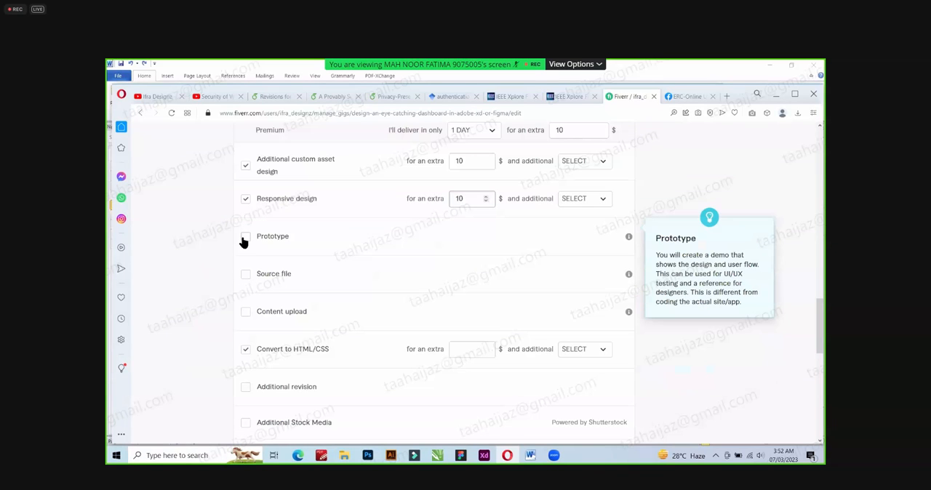
click(471, 236)
text(1)
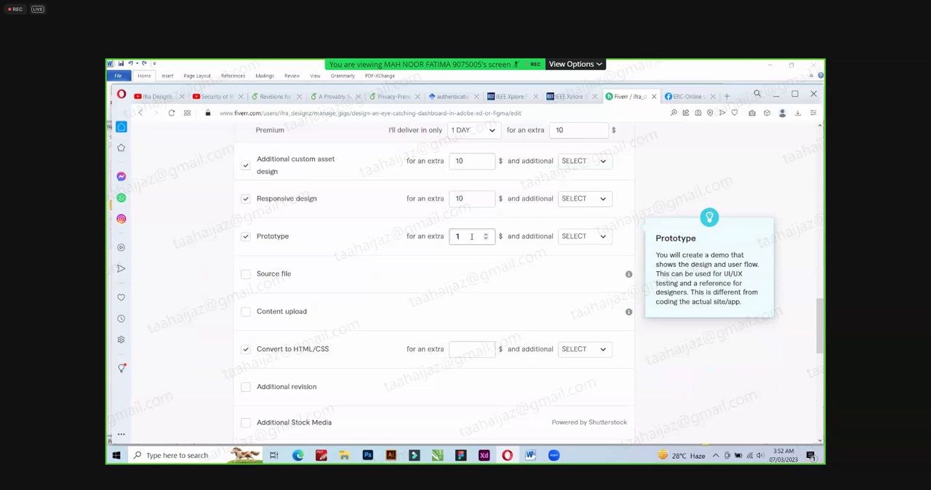
text(0)
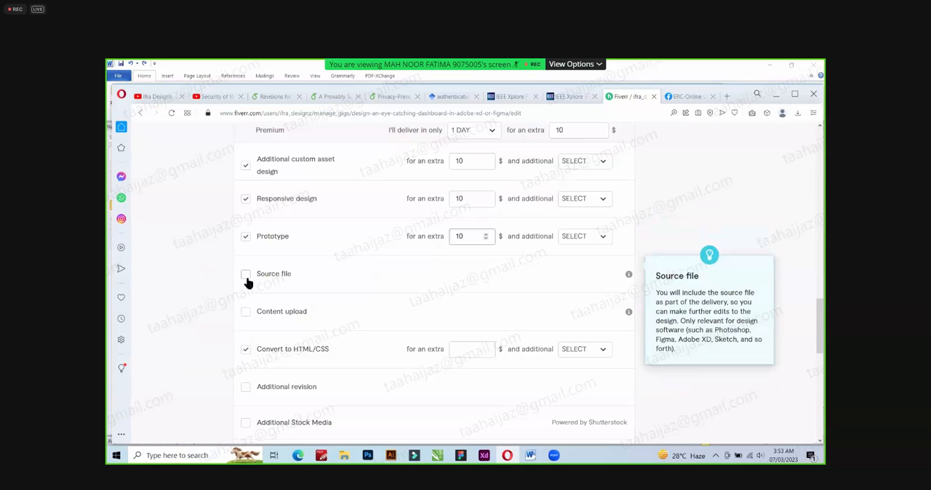
Offer Source file as an extra service for $10.
click(246, 278)
click(589, 277)
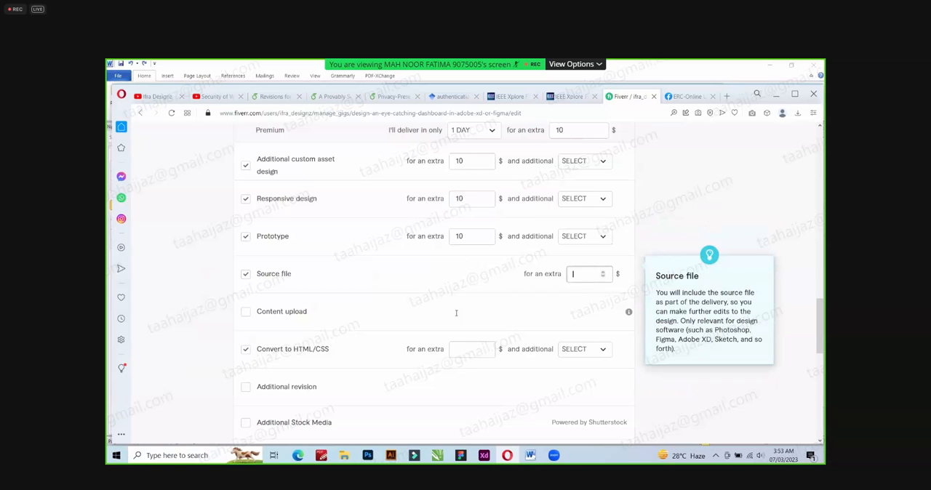
text(10)
Remove Convert to HTML/CSS from the extra services and offer Additional revision for $5.
scroll(456, 312, down, 1)
scroll(277, 322, down, 1)
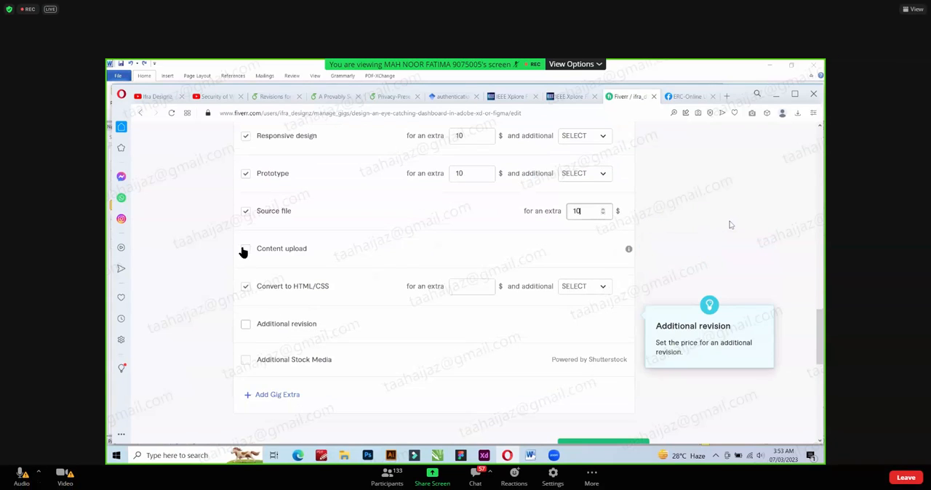
click(245, 286)
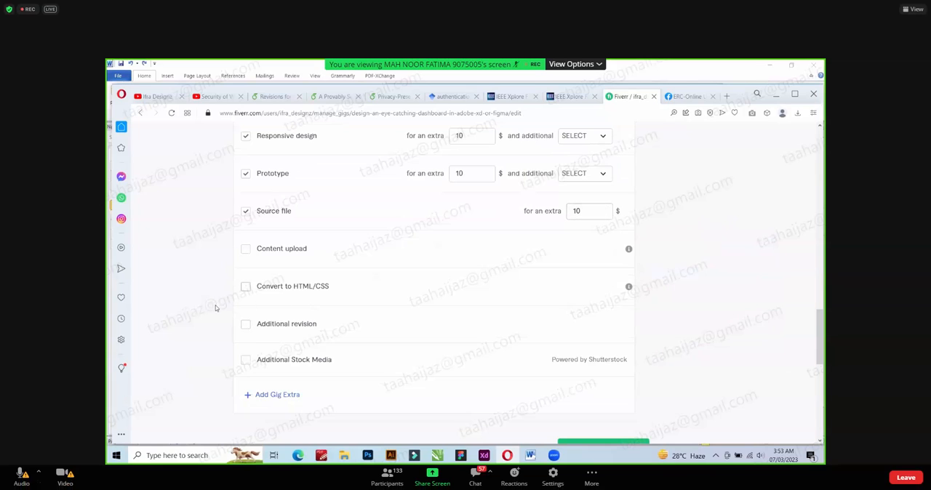
click(246, 325)
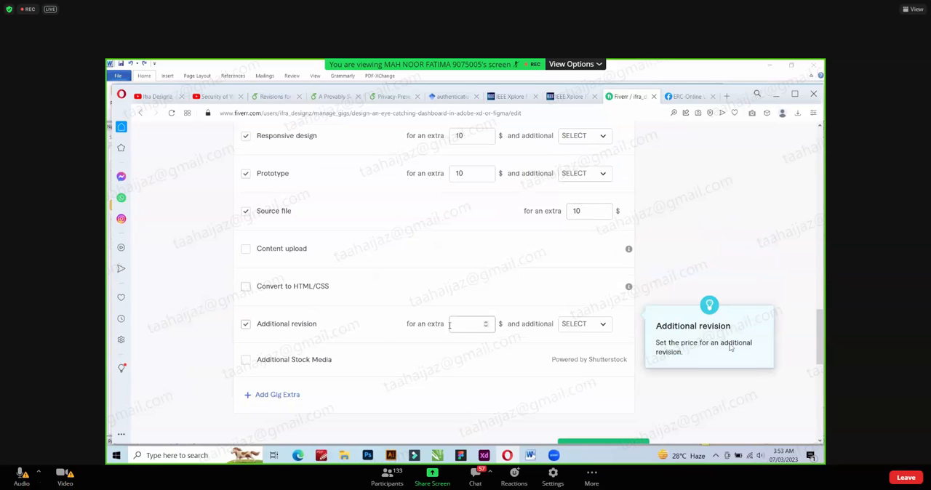
click(469, 320)
text(5)
Check the extra services and try to save the pricing section and continue to the next one.
scroll(306, 360, down, 1)
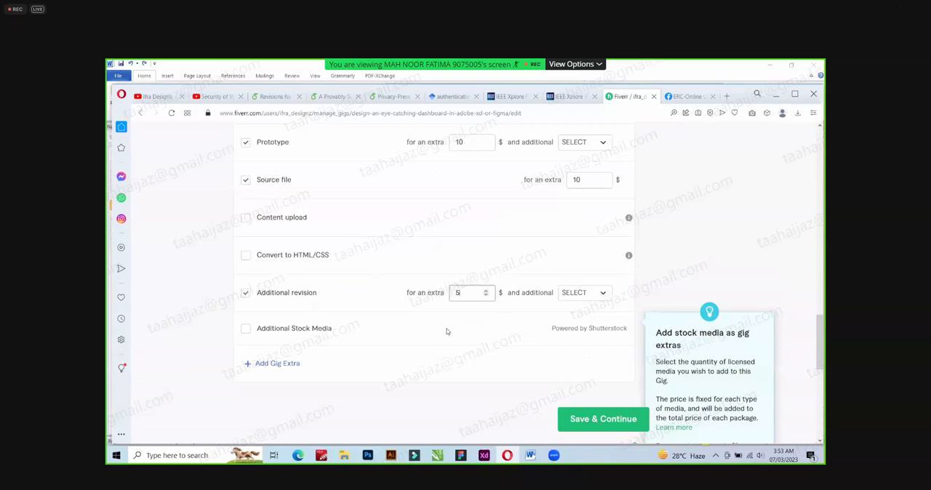
scroll(445, 330, up, 1)
scroll(427, 339, up, 1)
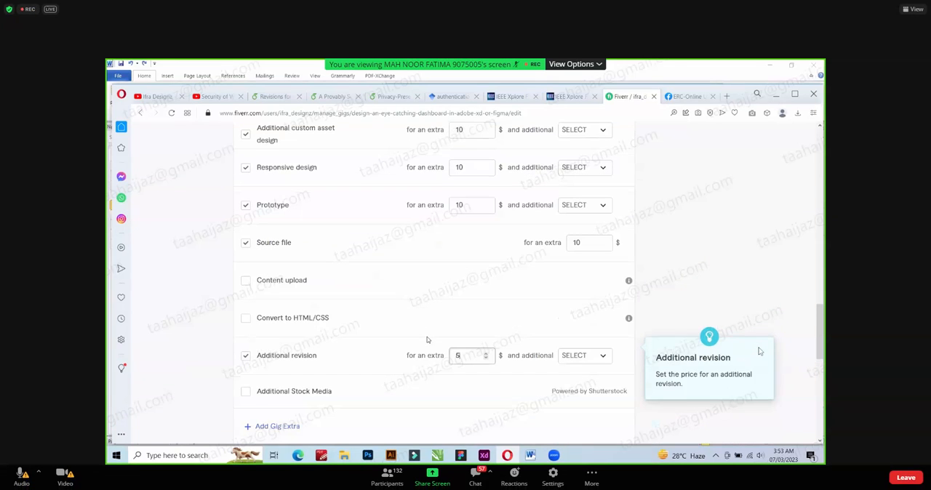
scroll(427, 340, down, 5)
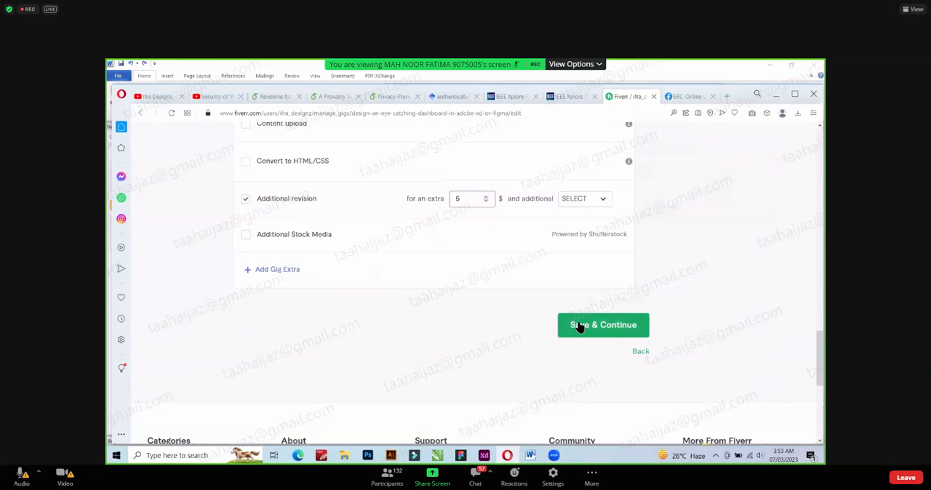
click(579, 325)
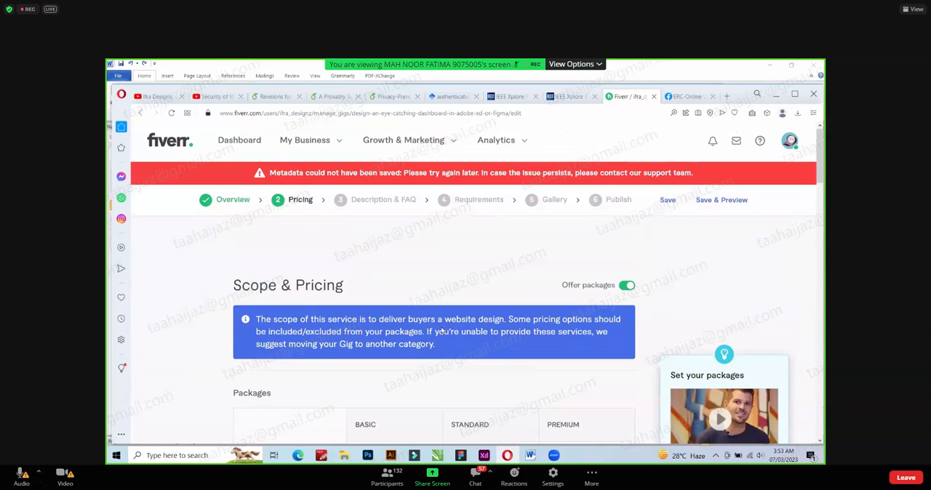
Retry saving the packages and extra services and continuing to the next section.
scroll(440, 330, down, 4)
scroll(440, 331, down, 10)
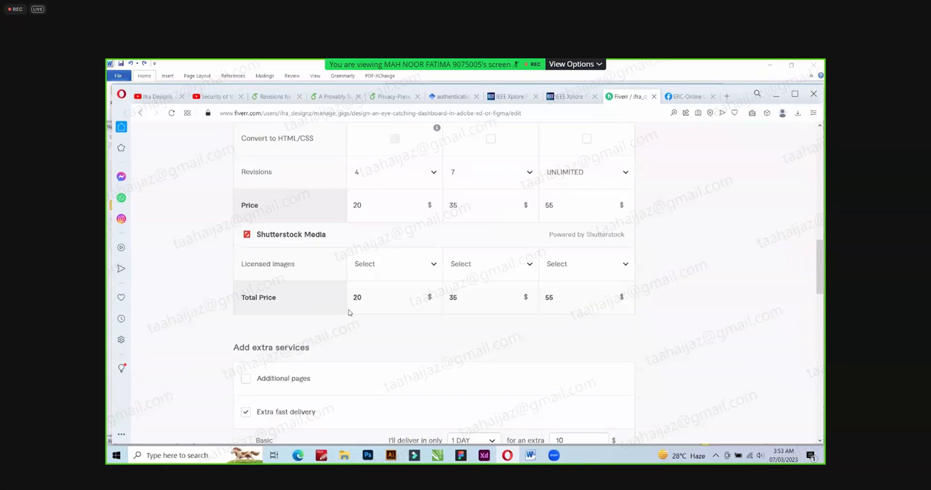
scroll(476, 328, down, 6)
scroll(567, 360, down, 4)
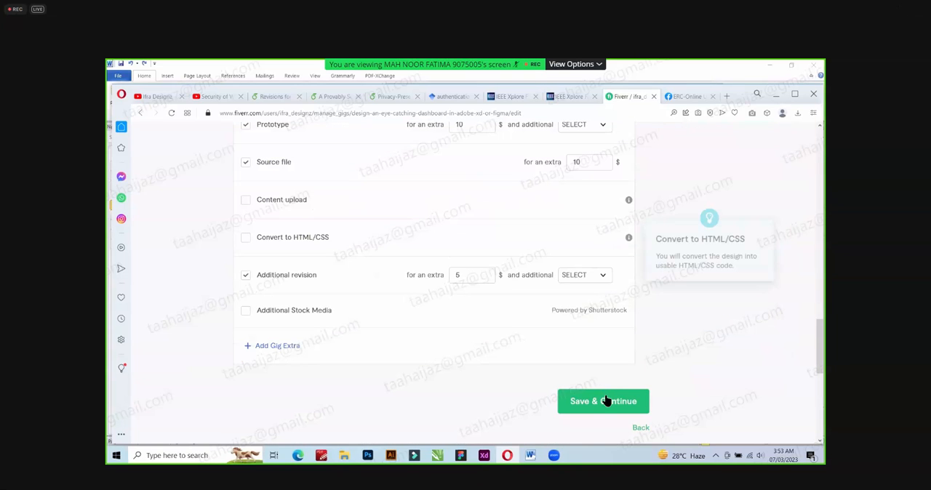
click(607, 401)
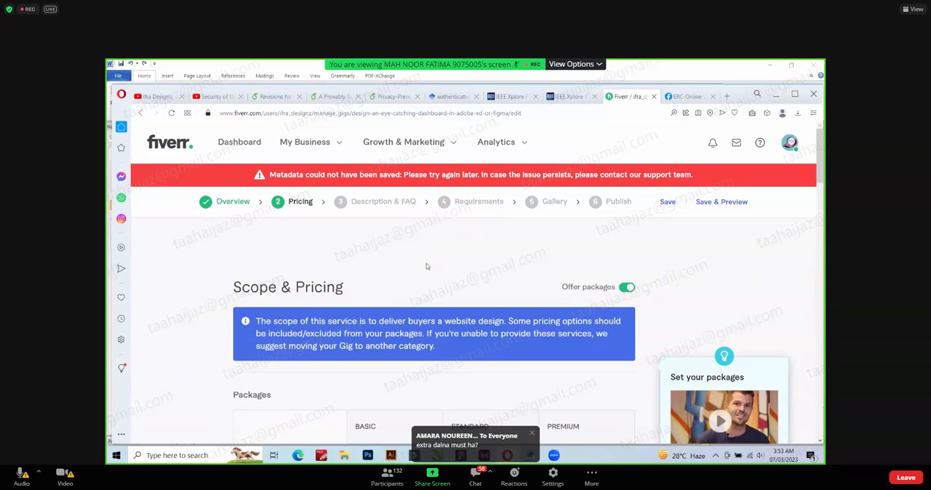
Review all packages and extra services from the start of the pricing form and submit it once more.
scroll(418, 267, down, 1)
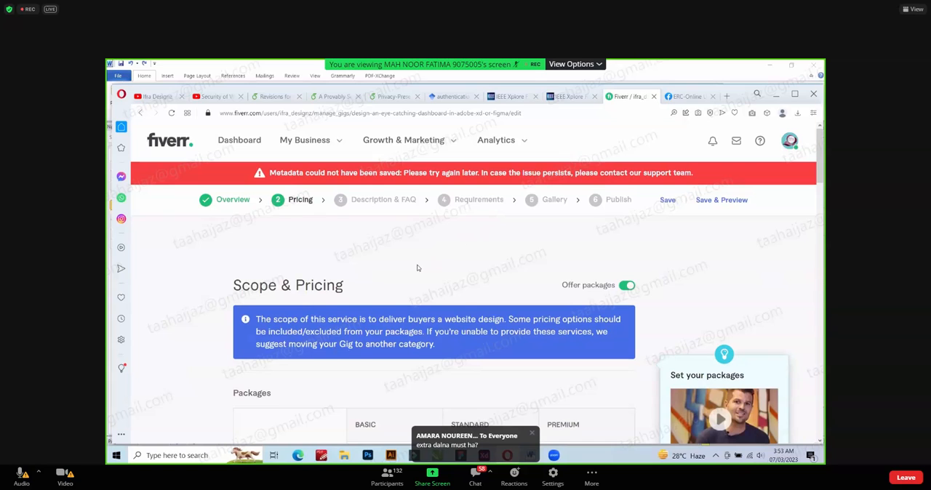
scroll(417, 268, down, 2)
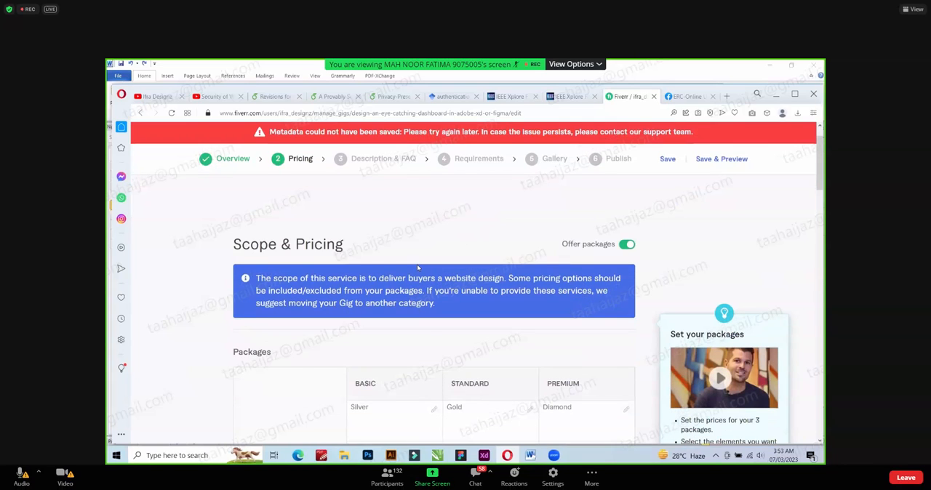
scroll(418, 268, down, 1)
scroll(417, 268, up, 1)
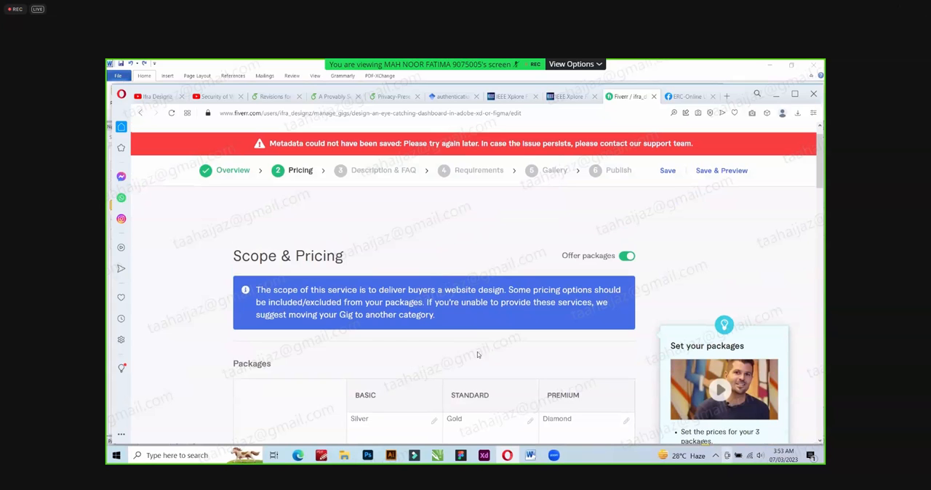
scroll(479, 355, down, 10)
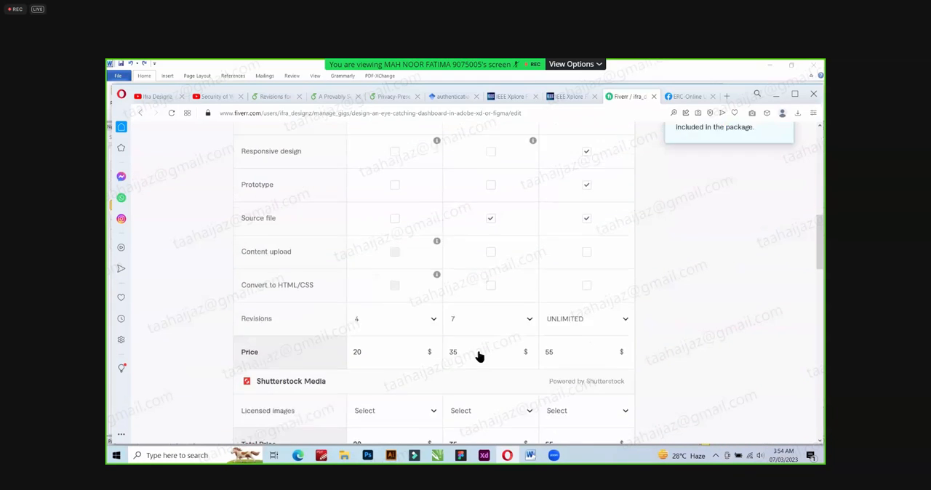
scroll(480, 355, down, 8)
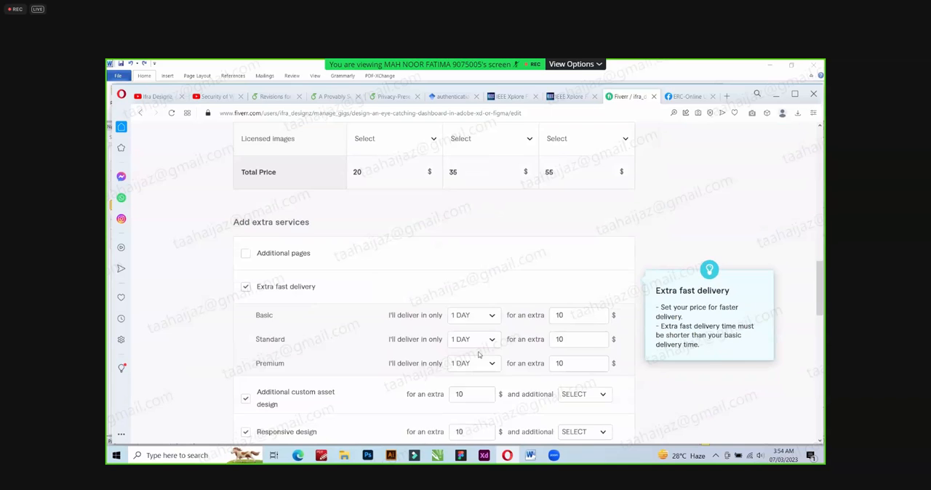
scroll(479, 355, down, 3)
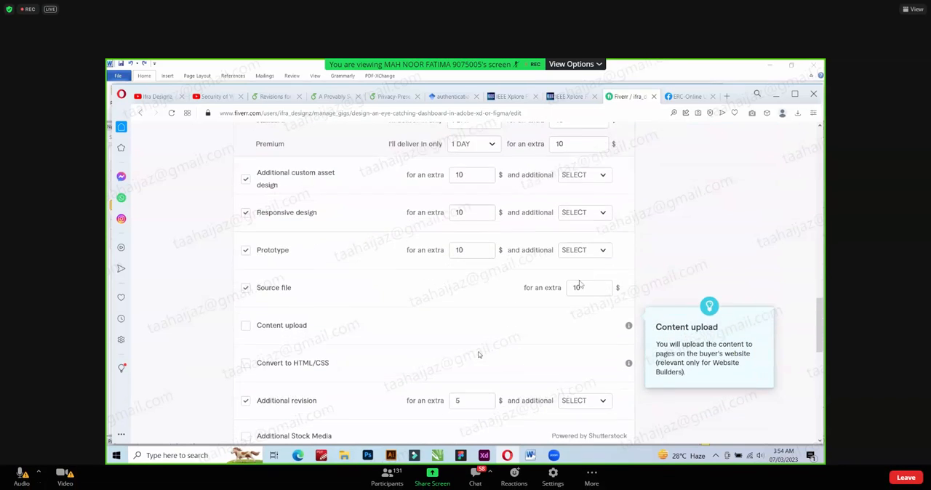
scroll(478, 355, down, 3)
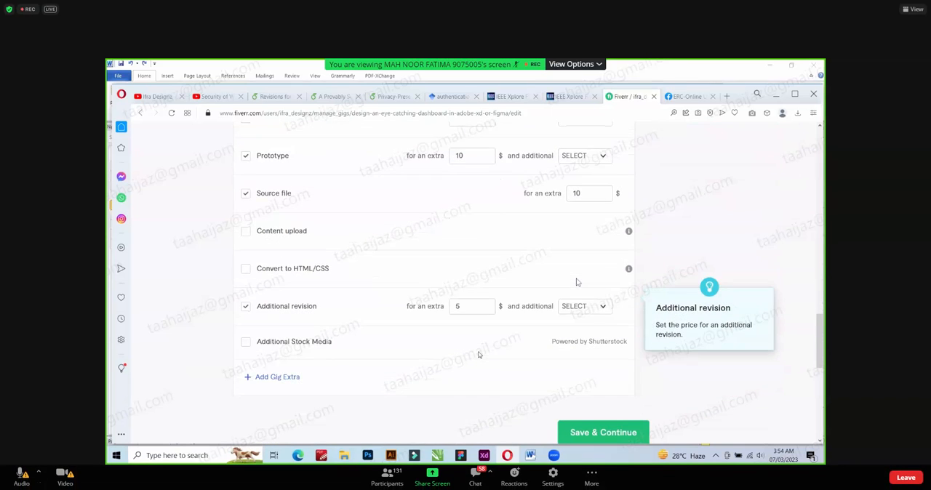
scroll(478, 355, down, 1)
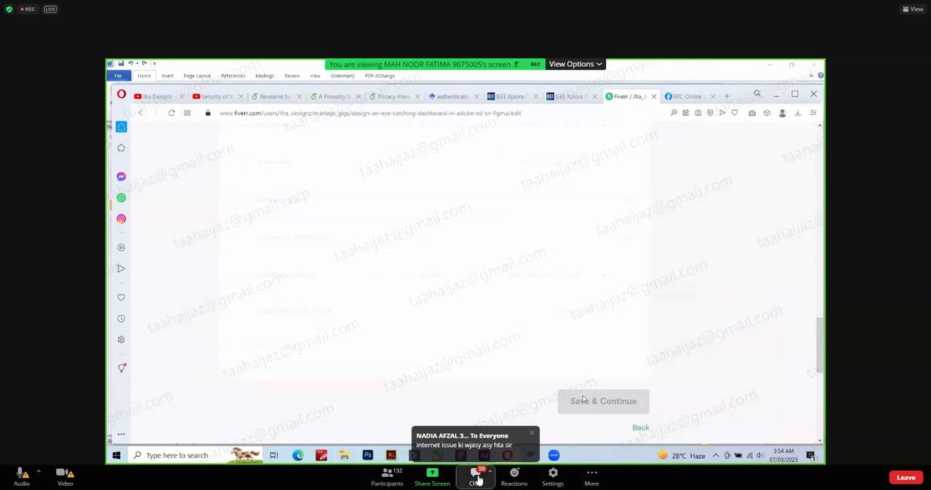
Open the meeting chat in the Zoom window.
click(477, 477)
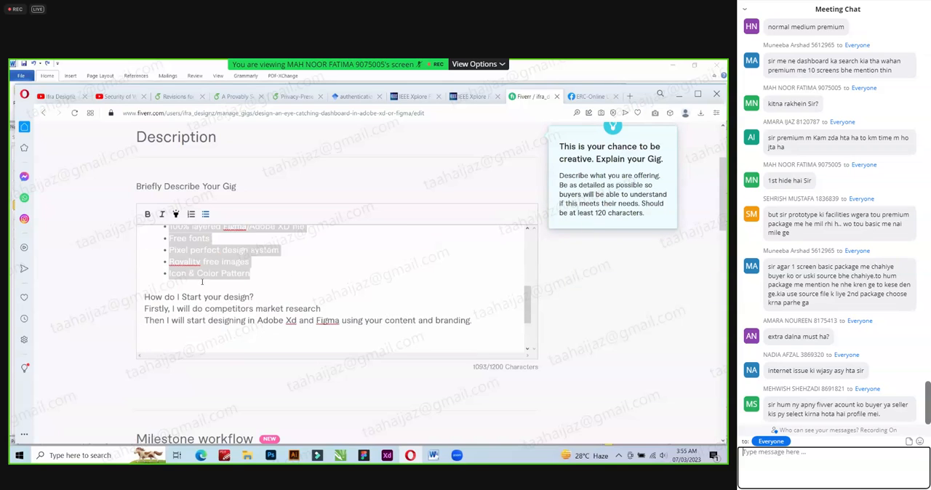
Make a section heading in the gig description bold.
scroll(834, 240, up, 2)
triple_click(184, 277)
click(148, 215)
Delete the opening question "Do you want to reach your target audience but don't know where to start?" from the gig description.
scroll(175, 272, up, 2)
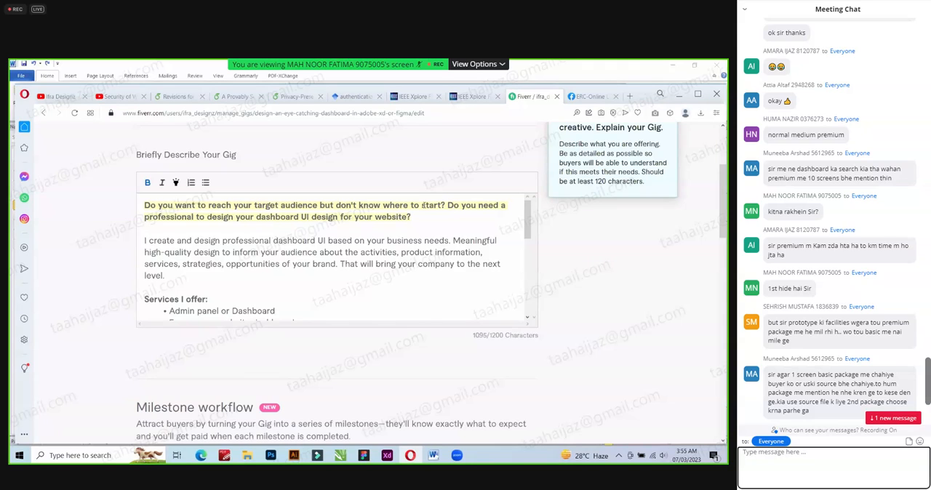
drag(446, 205, 141, 206)
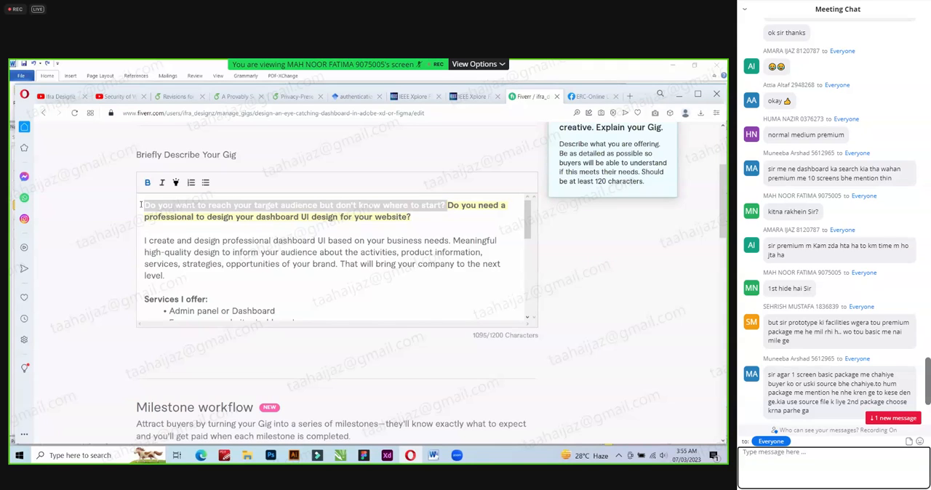
key(BackSpace)
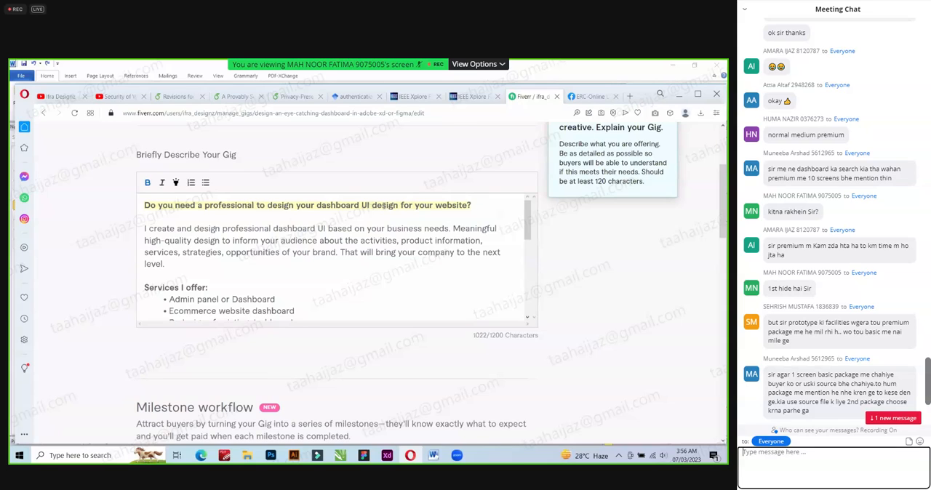
double_click(383, 205)
key(BackSpace)
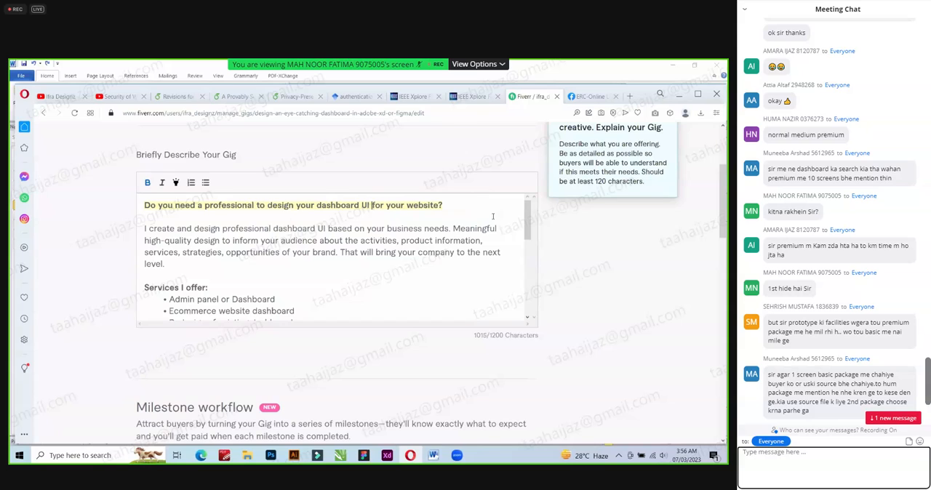
key(ctrl+z)
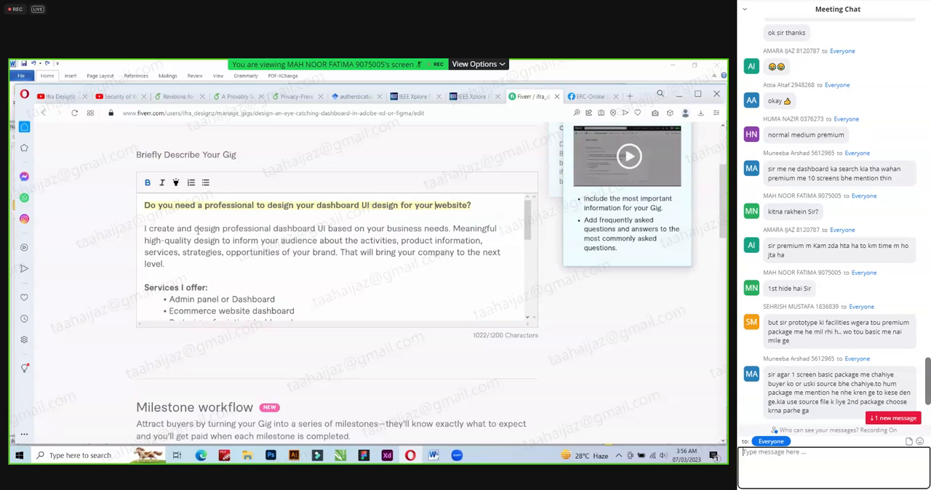
Replace "create and" with "can" so the description's second paragraph starts with "I can design professional dashboard UI".
drag(154, 226, 193, 228)
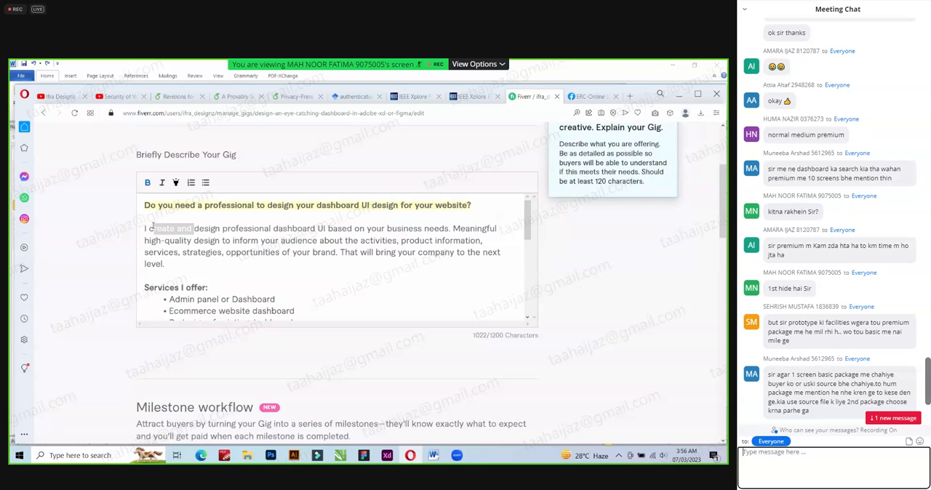
key(BackSpace)
text(an)
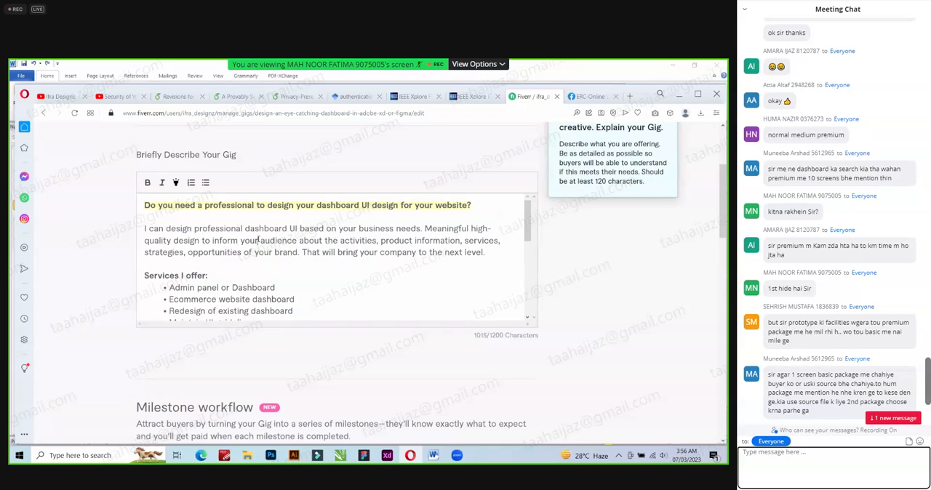
Change "inform your audience" to "inform you" in the description's second paragraph.
key(BackSpace)
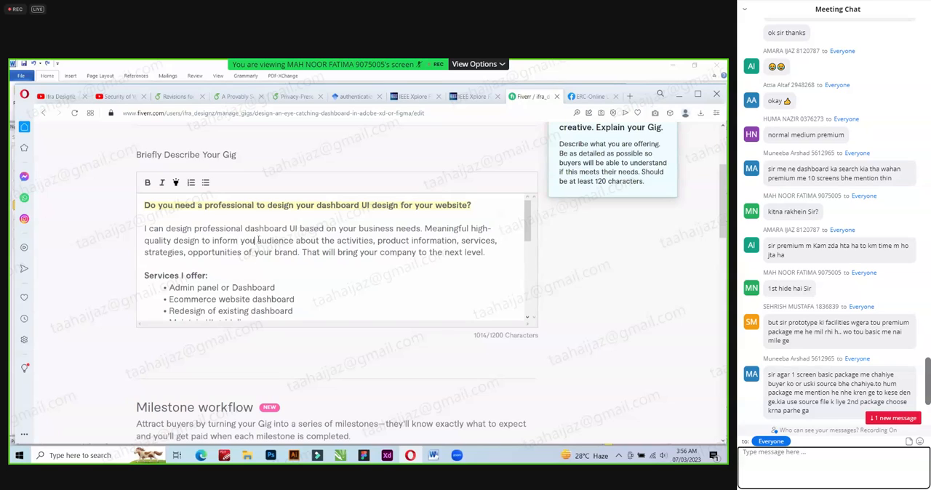
double_click(267, 241)
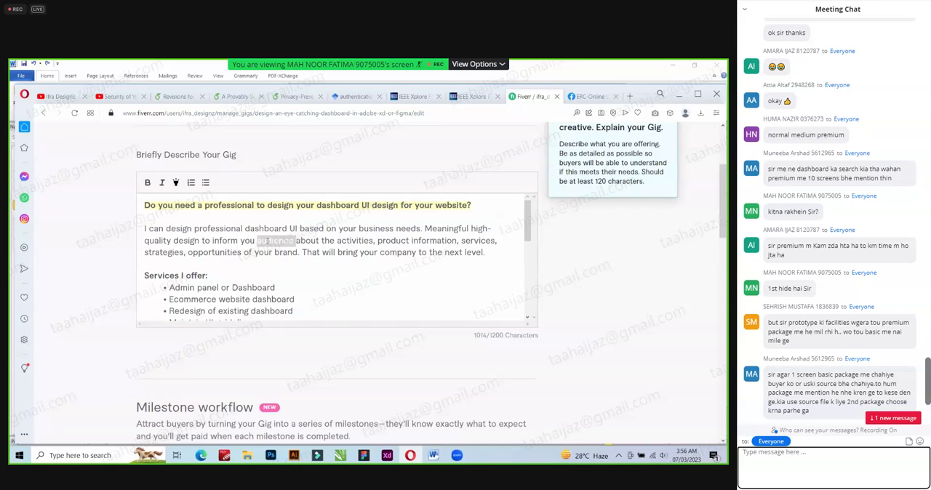
key(BackSpace)
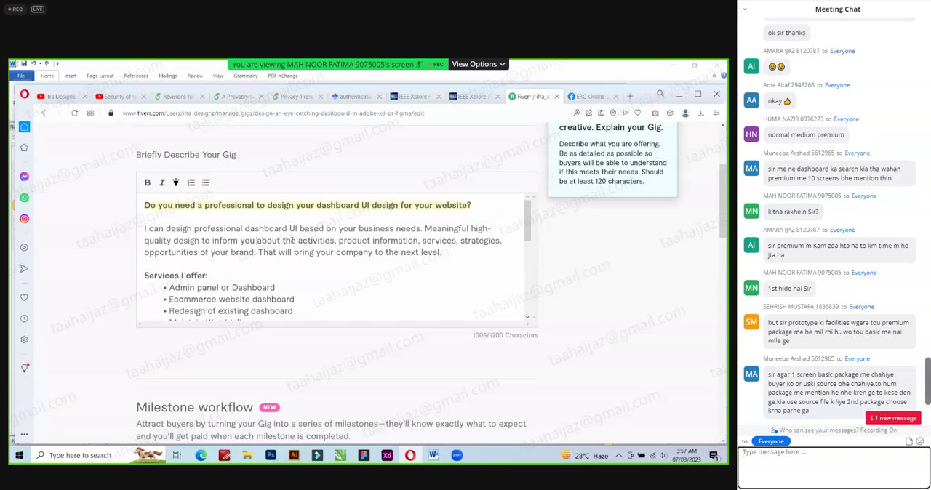
Insert "stats, numbers," before "activities" in the description's second paragraph.
click(296, 239)
text(stats, )
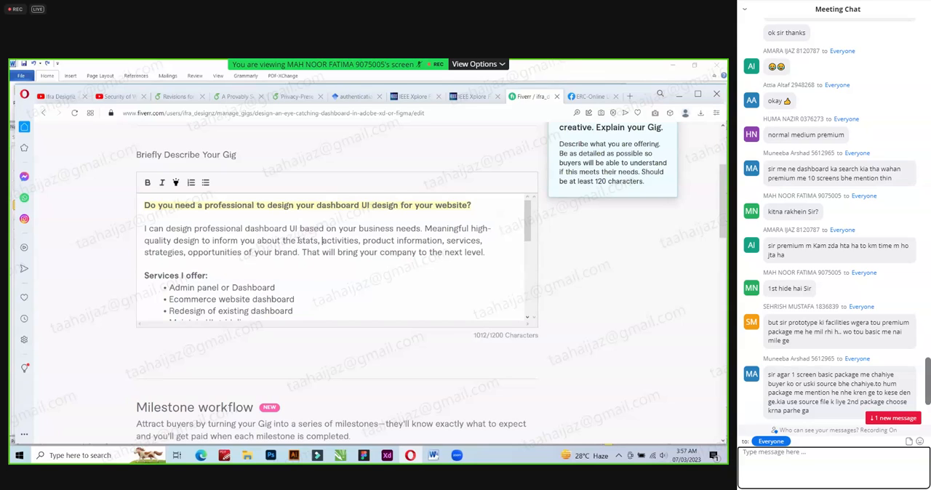
text(numbers,)
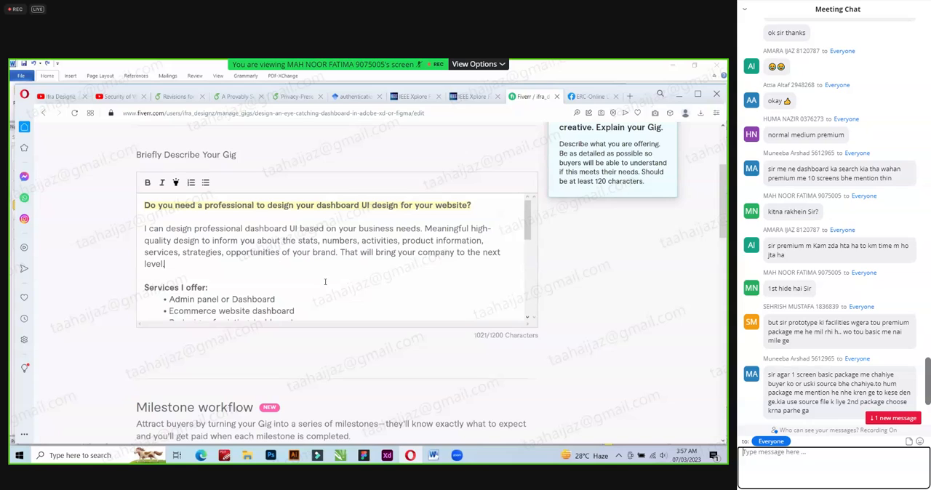
Correct the misspelled "Royality" to "Royalty" in the "Delivery Includes" list of the gig description.
scroll(325, 282, down, 2)
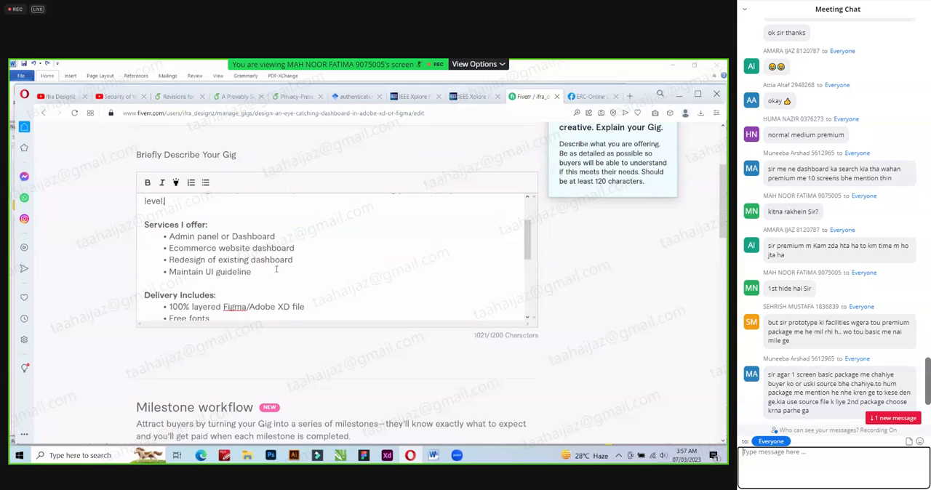
scroll(287, 277, down, 2)
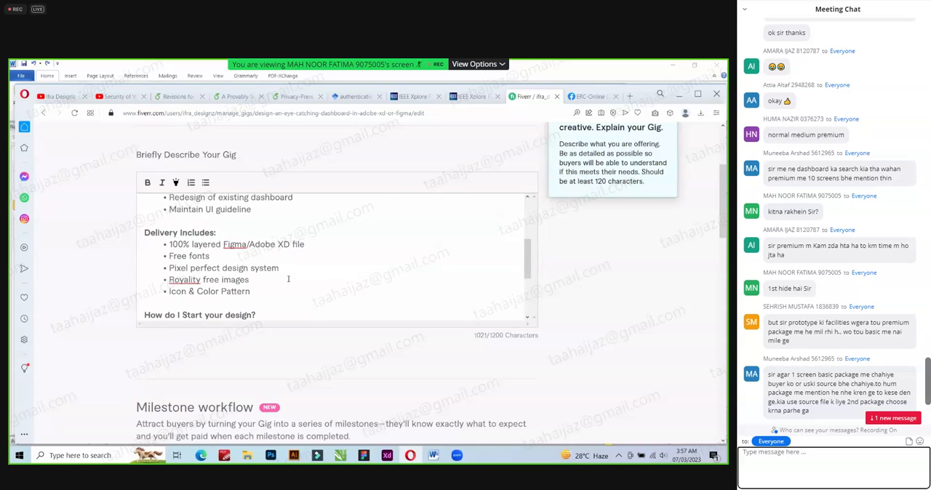
right_click(171, 279)
click(259, 282)
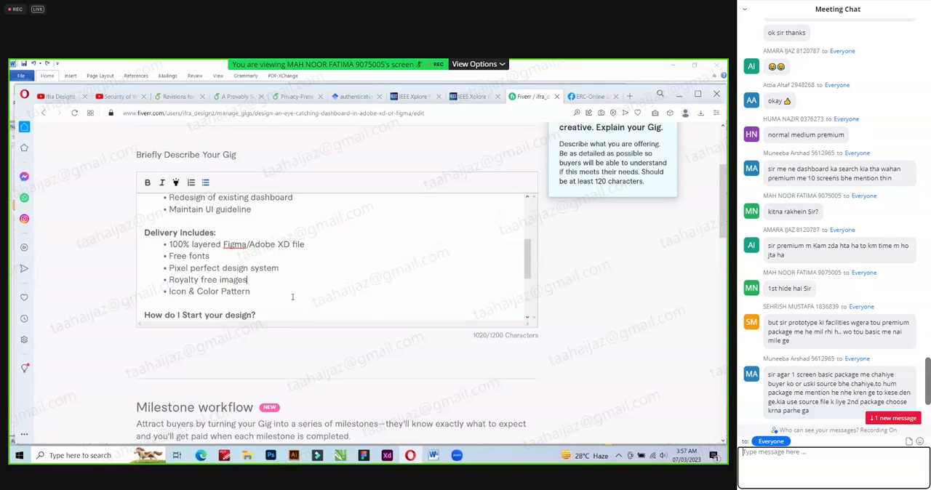
Replace "and" with "or" so the second bullet under "How do I Start your design?" reads "Adobe Xd or Figma".
scroll(292, 296, down, 2)
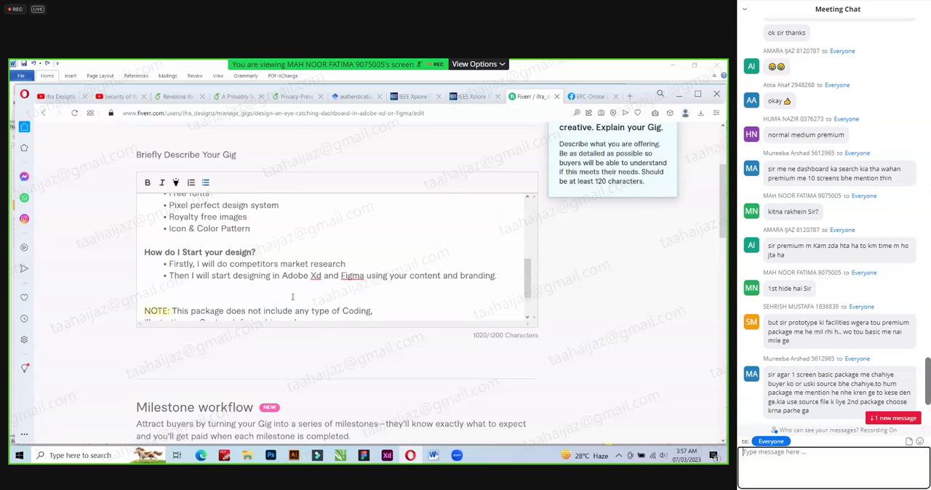
double_click(329, 275)
text(or)
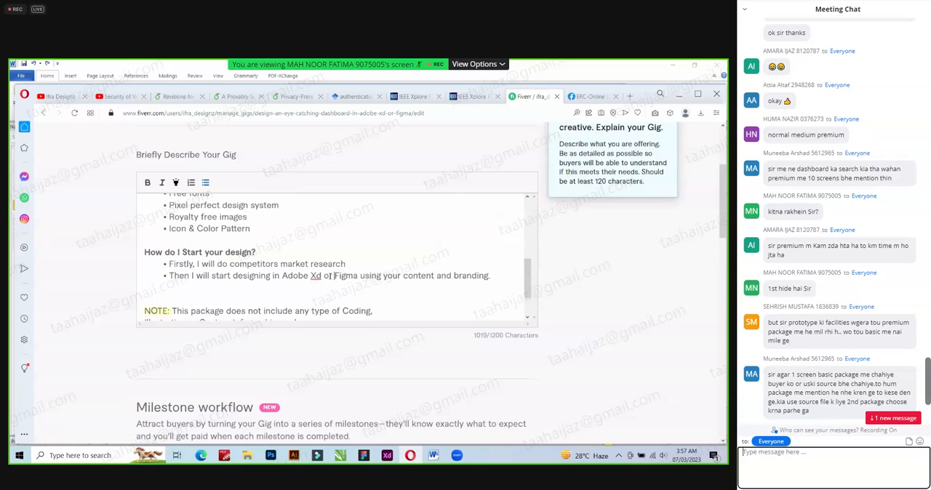
Replace the heading "How do I Start your design?" with "My design process" in the gig description.
scroll(330, 276, down, 3)
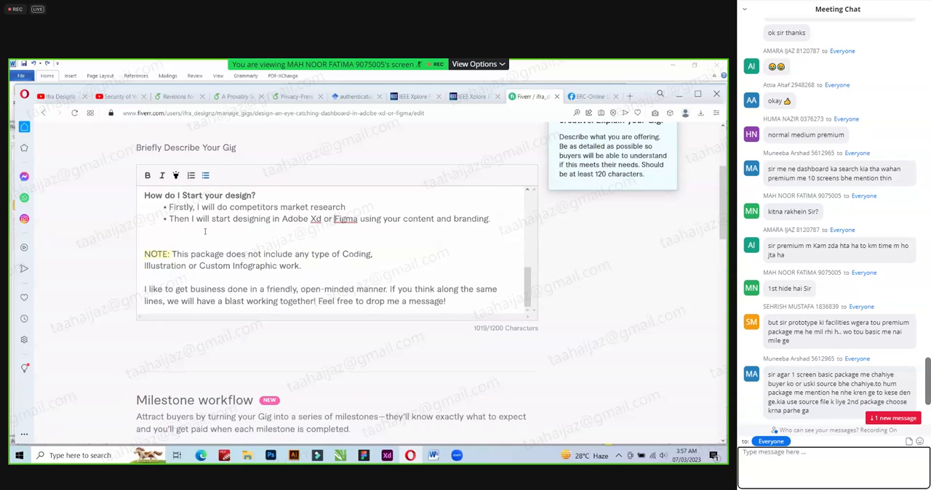
scroll(153, 185, down, 1)
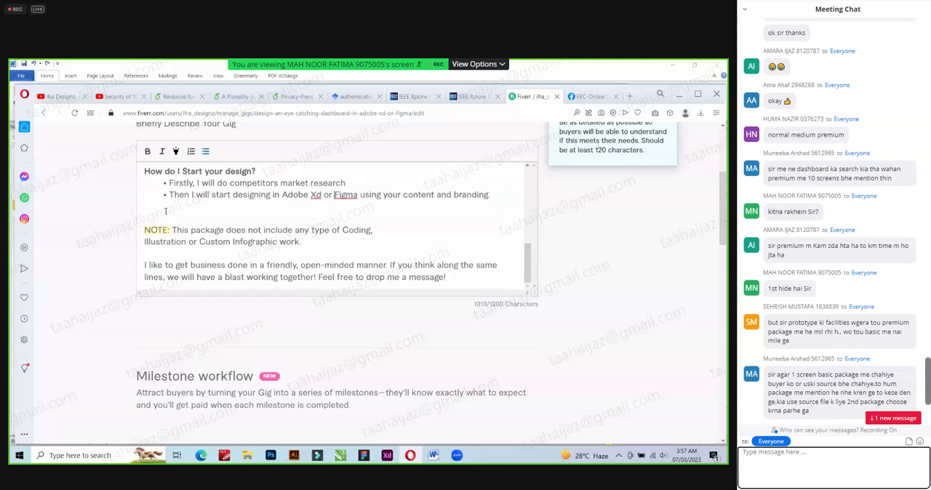
scroll(165, 213, up, 3)
drag(256, 234, 115, 227)
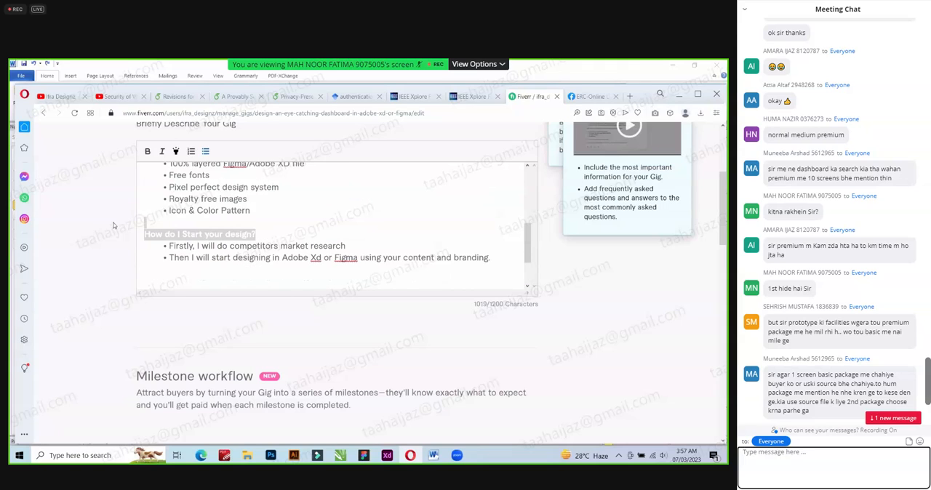
text(Y)
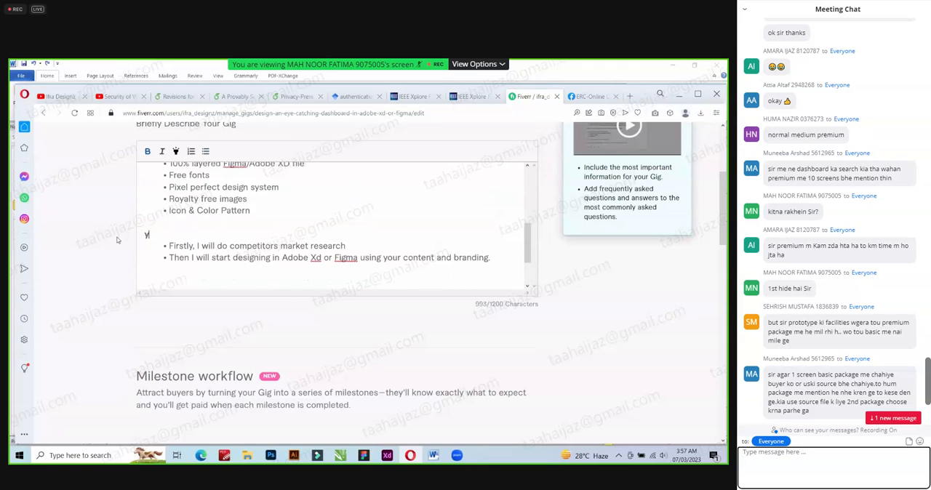
key(BackSpace)
text(My design process)
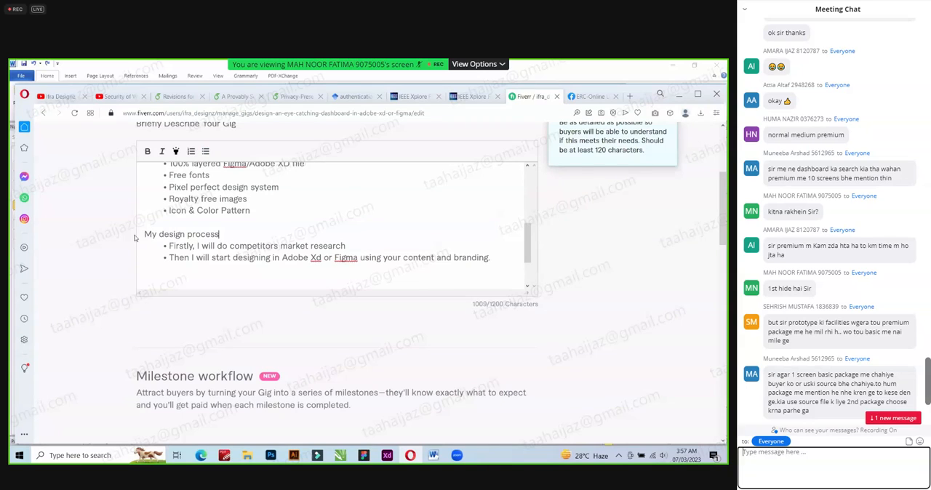
drag(141, 229, 193, 233)
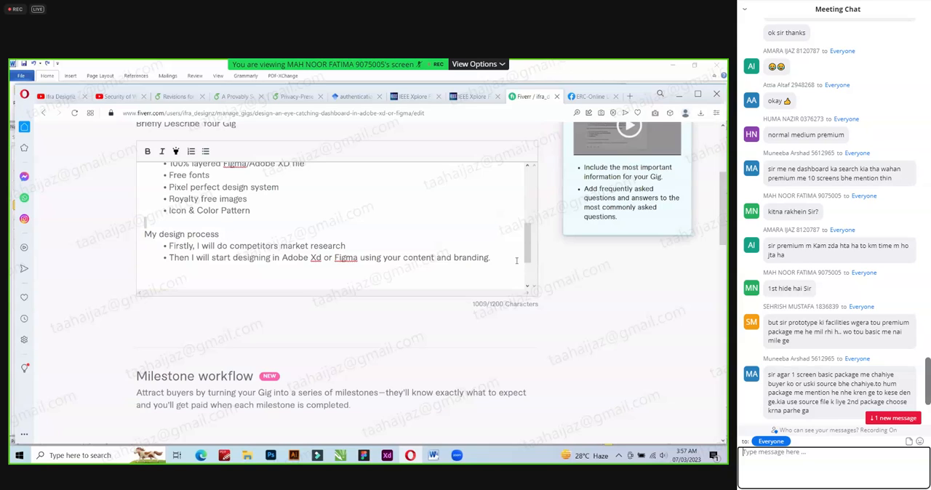
Add a third bullet under "My design process" reading "I will show you the 1st complete draft".
key(Return)
text(I will)
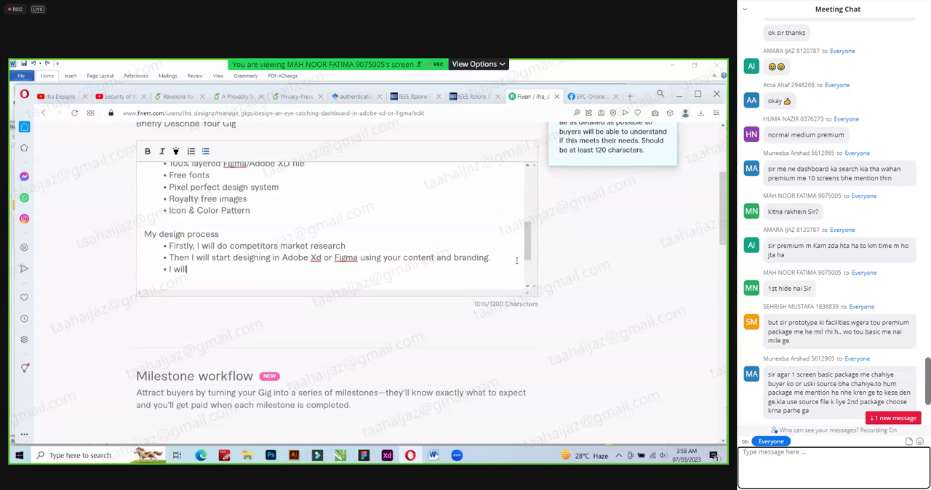
text( show you the 1st complete d)
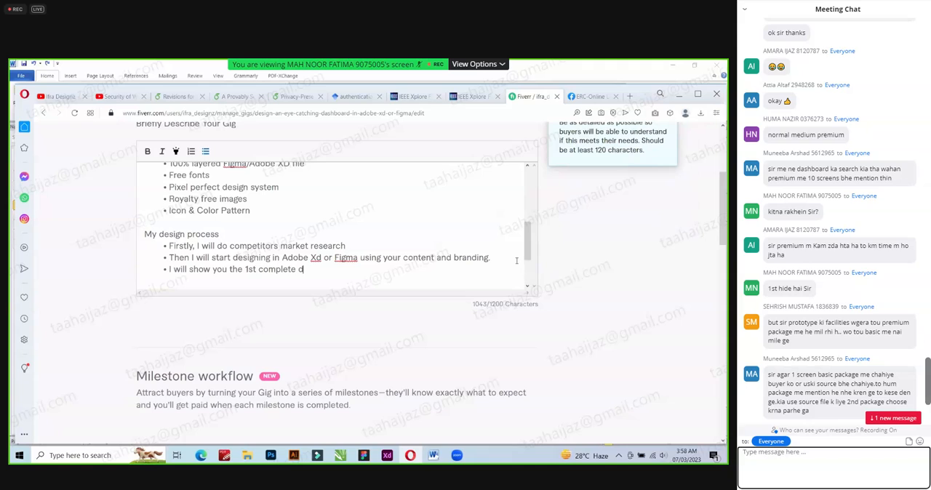
text(raft)
Remove "1st" from the third bullet and continue it with "when done, then we will work together".
double_click(251, 269)
key(BackSpace)
text(when do)
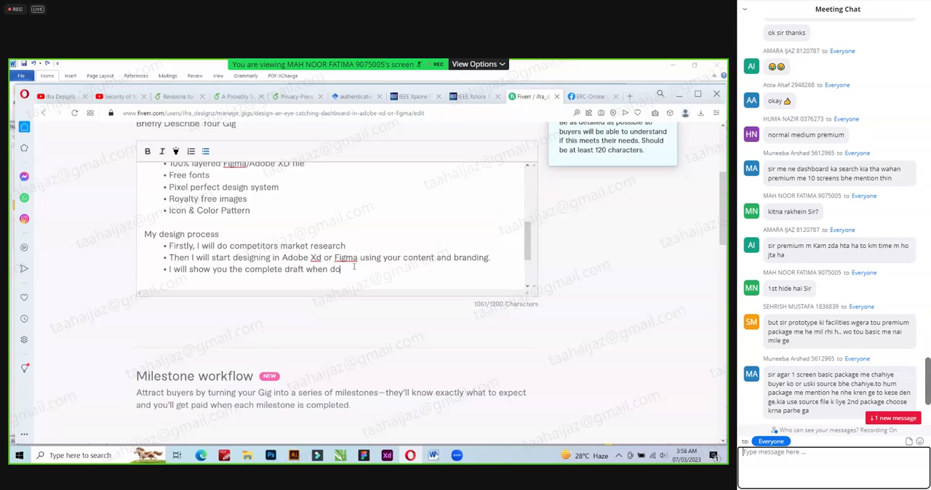
text(ne, then u)
text(pdate)
key(BackSpace)
key(BackSpace)
key(BackSpace)
key(BackSpace)
key(BackSpace)
key(BackSpace)
text(we will work together)
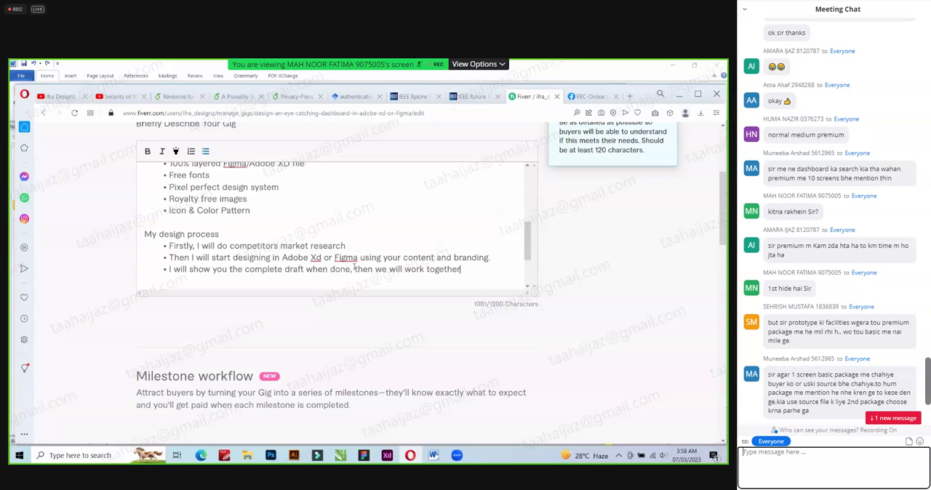
text( to update as per your feedback.)
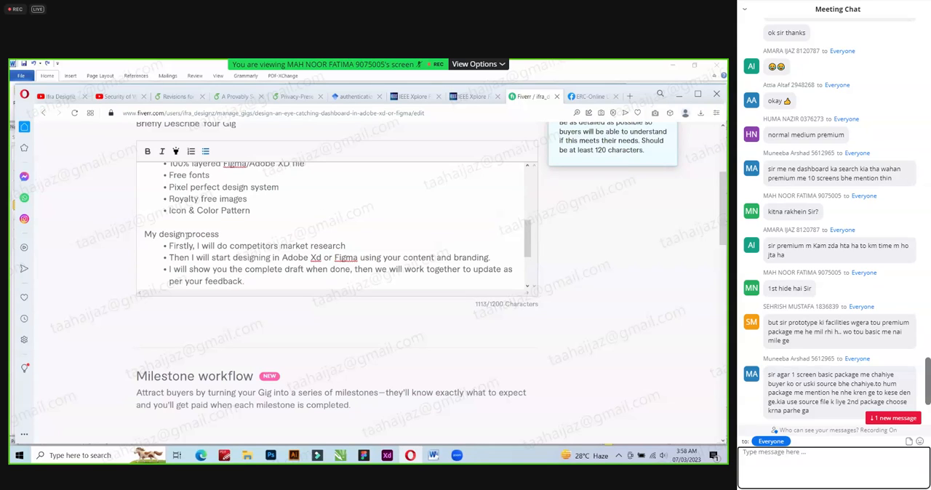
Make the "My design process" heading bold.
drag(219, 234, 145, 234)
click(147, 153)
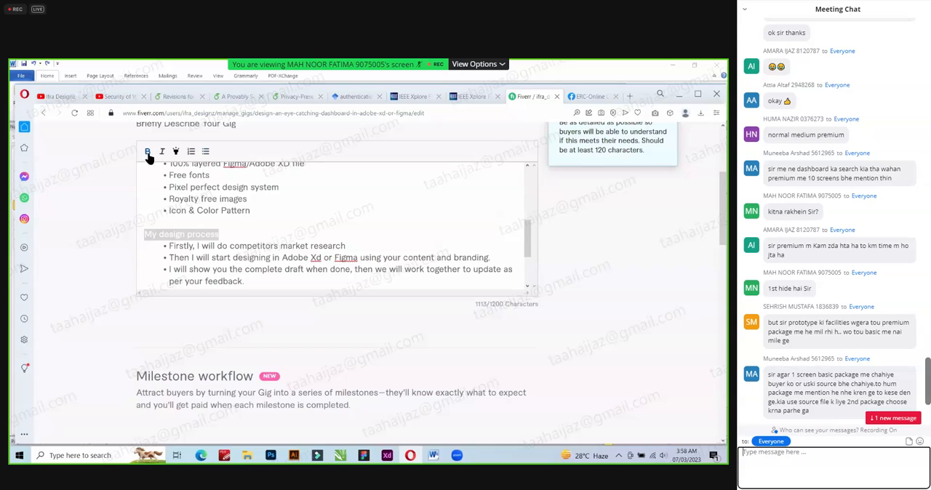
click(297, 234)
Remove the closing periods from the last two bullets under "My design process".
scroll(293, 194, down, 2)
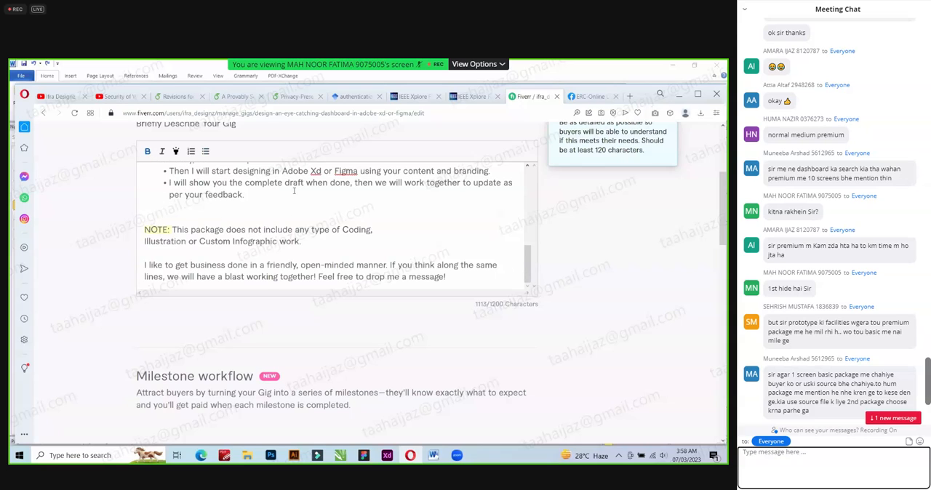
scroll(308, 216, up, 1)
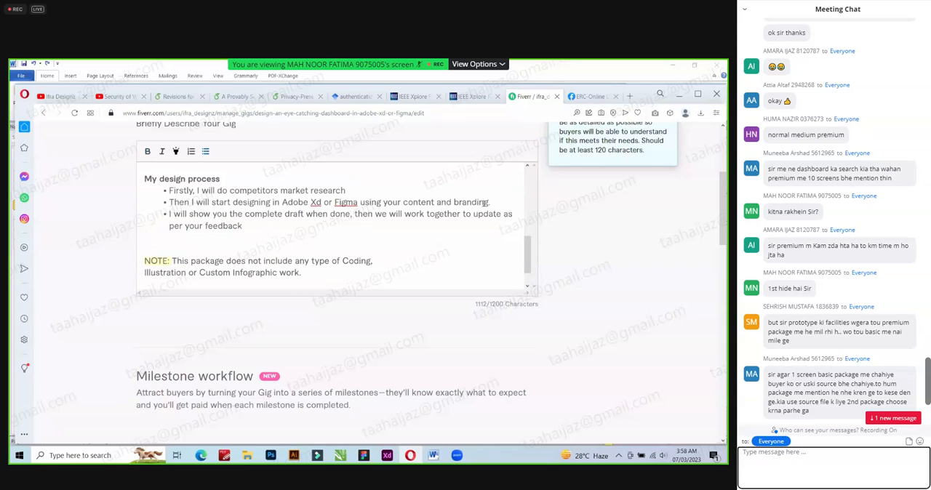
key(BackSpace)
Remove the line break after "Coding," so the NOTE continues on the same line with "Illustration or Custom Infographic work.".
scroll(348, 246, down, 1)
scroll(322, 250, down, 1)
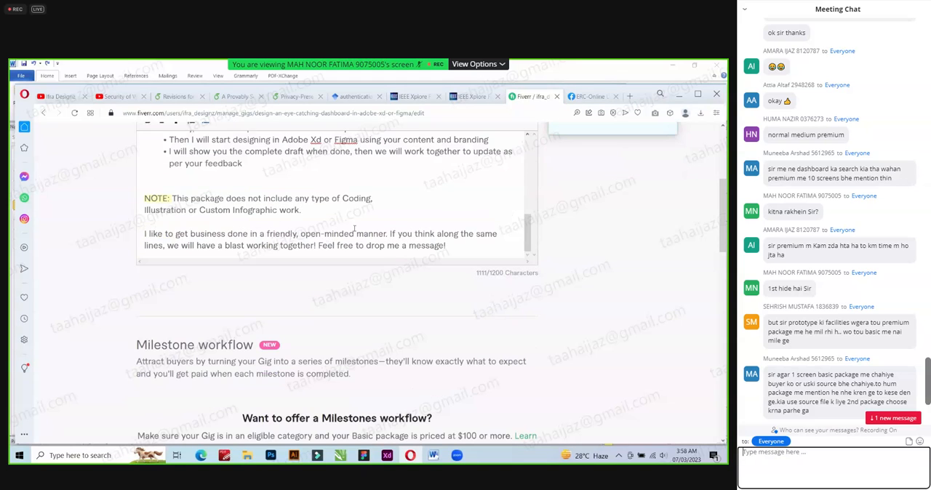
click(374, 197)
key(Delete)
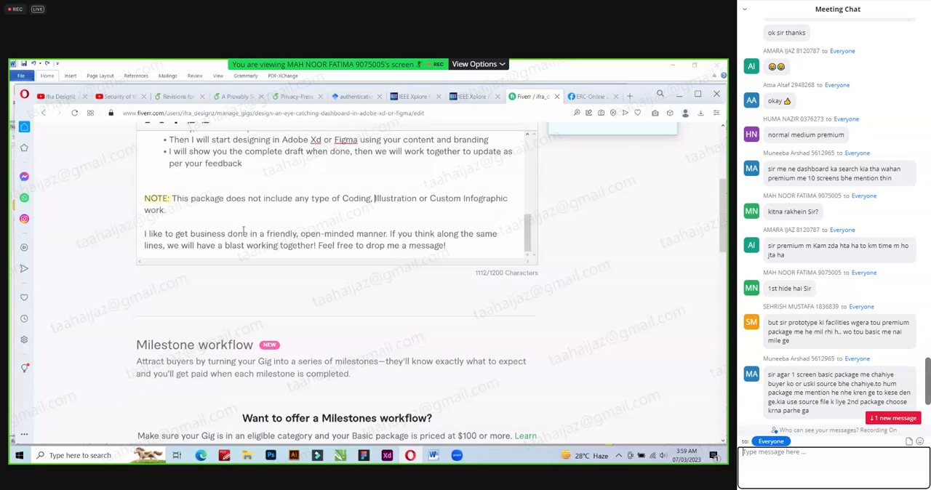
Start a new question-and-answer entry in the Frequently Asked Questions section.
scroll(262, 218, down, 1)
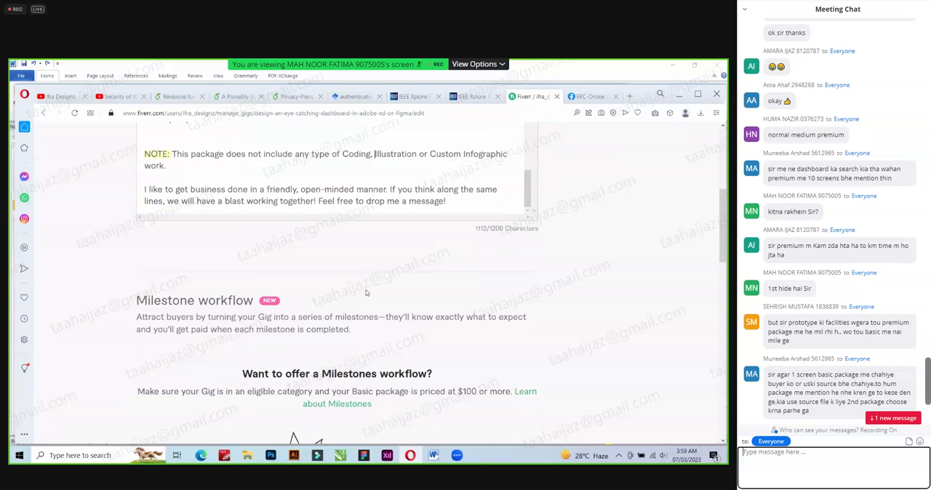
scroll(350, 320, down, 3)
scroll(256, 287, up, 1)
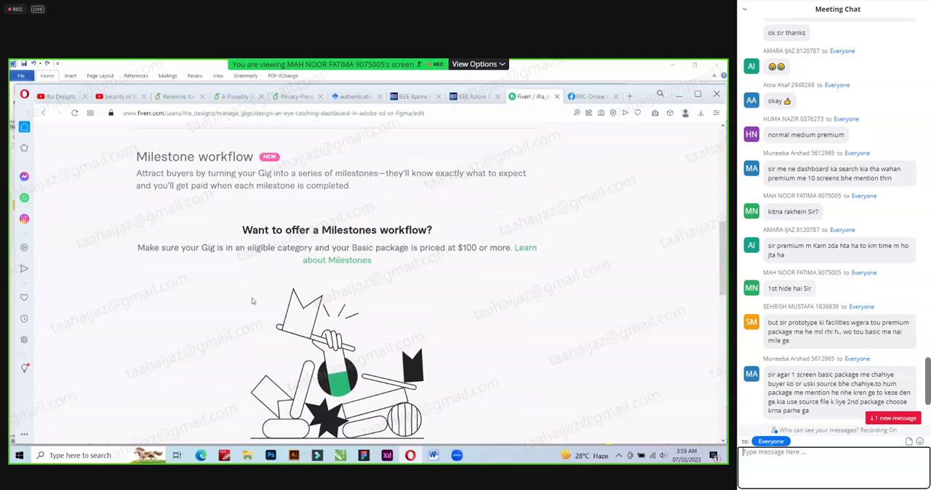
scroll(134, 344, down, 3)
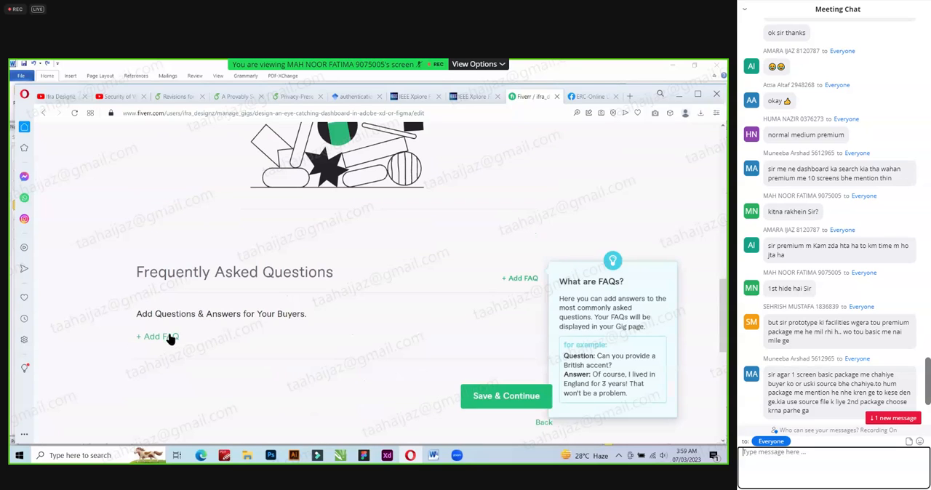
click(150, 339)
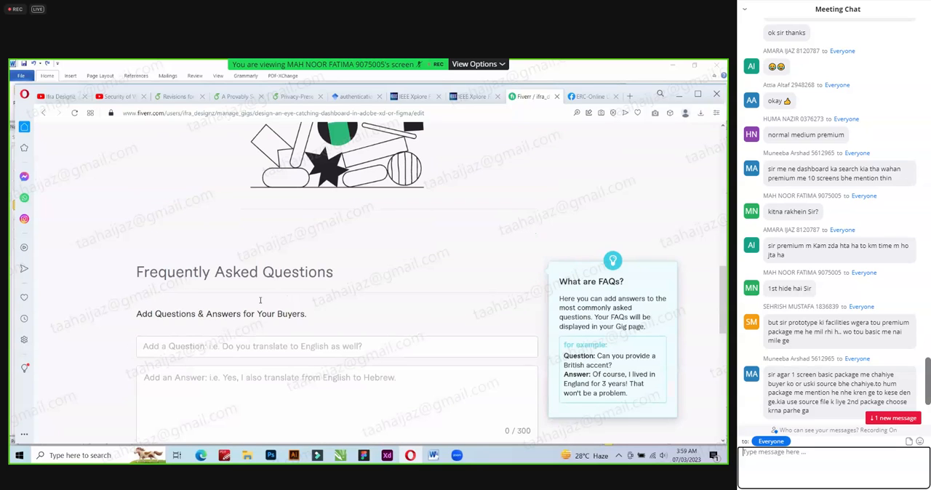
scroll(259, 299, down, 2)
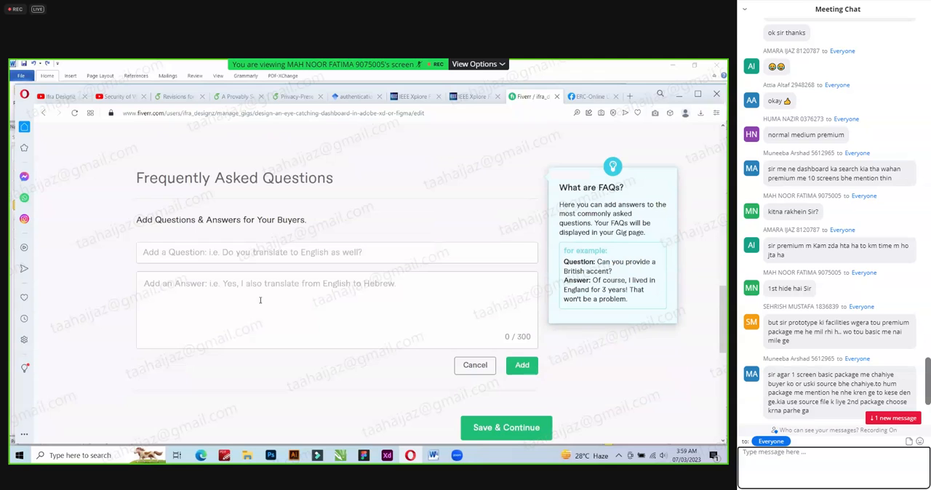
Try a ":)" smiley after "Feel free to drop me a message!" at the end of the description, and delete it.
scroll(300, 295, up, 1)
scroll(302, 295, up, 4)
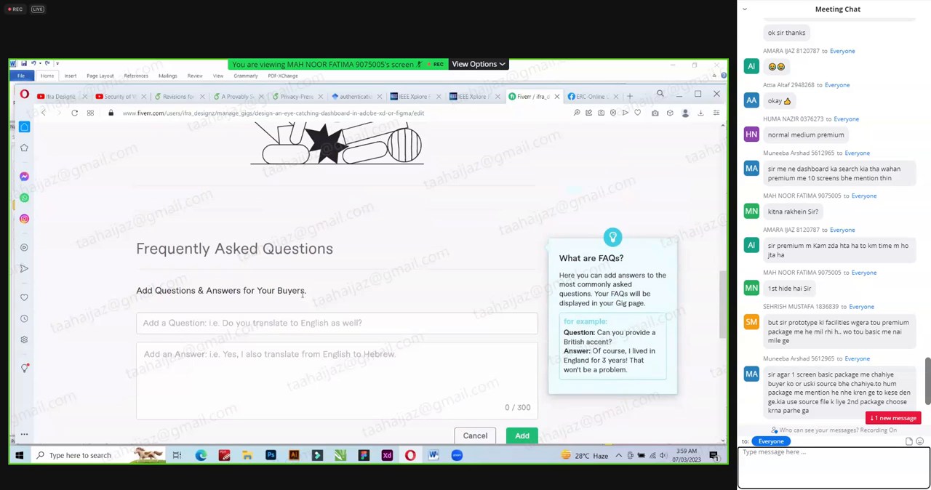
scroll(302, 295, up, 5)
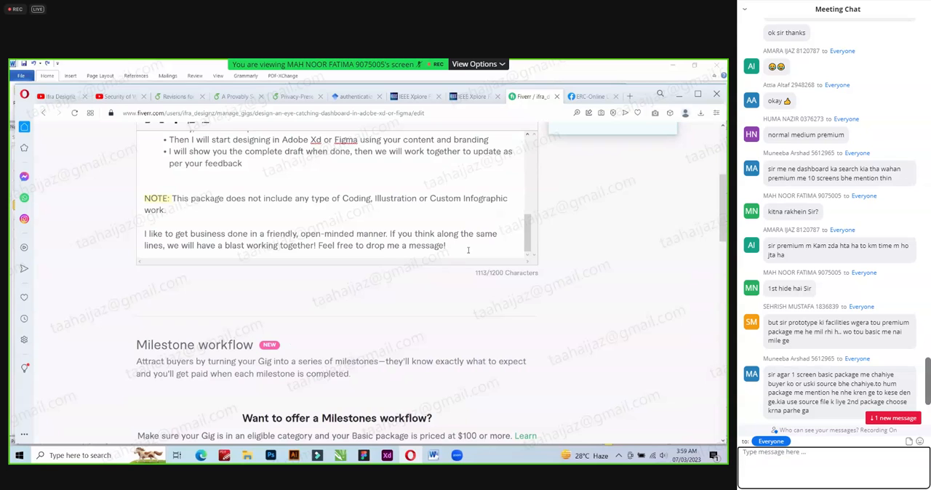
click(468, 250)
text(:))
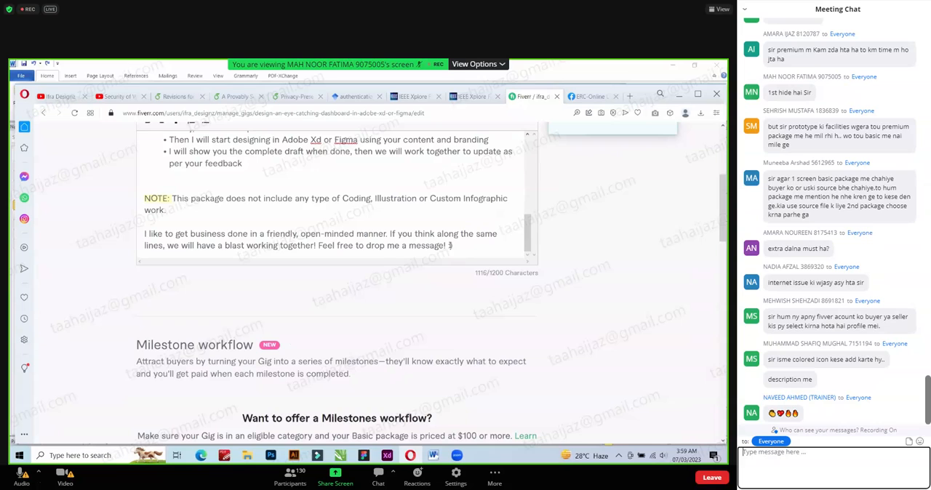
drag(445, 246, 457, 246)
key(BackSpace)
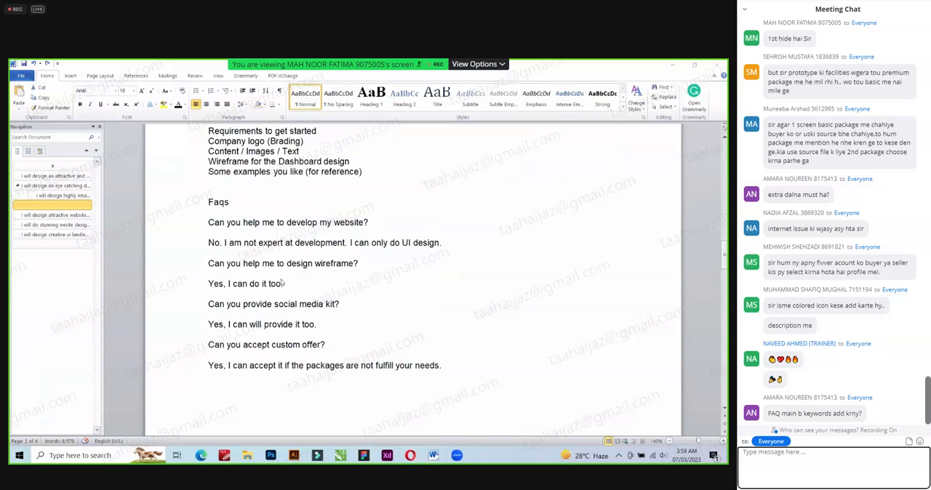
Fill in the new FAQ's question with "Can you help me to develop my website?" from the Word document.
scroll(263, 187, up, 2)
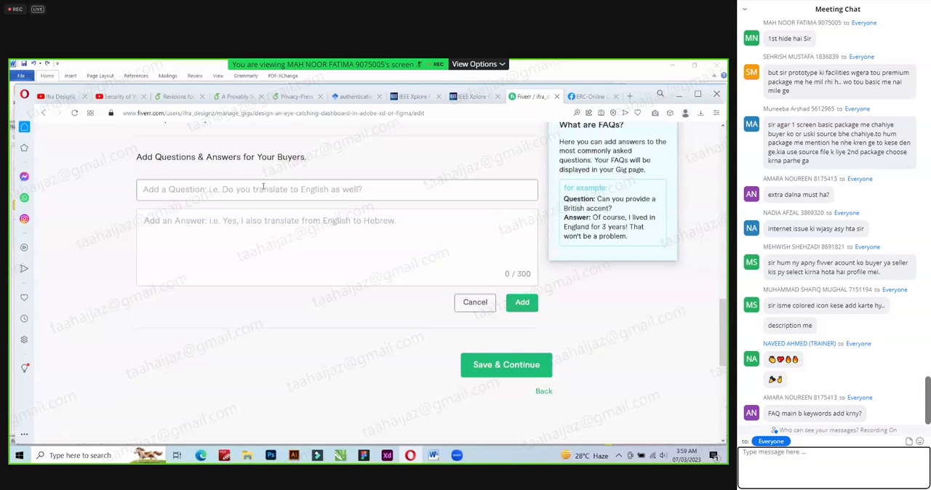
text(Can you help me to develop my website?)
click(260, 211)
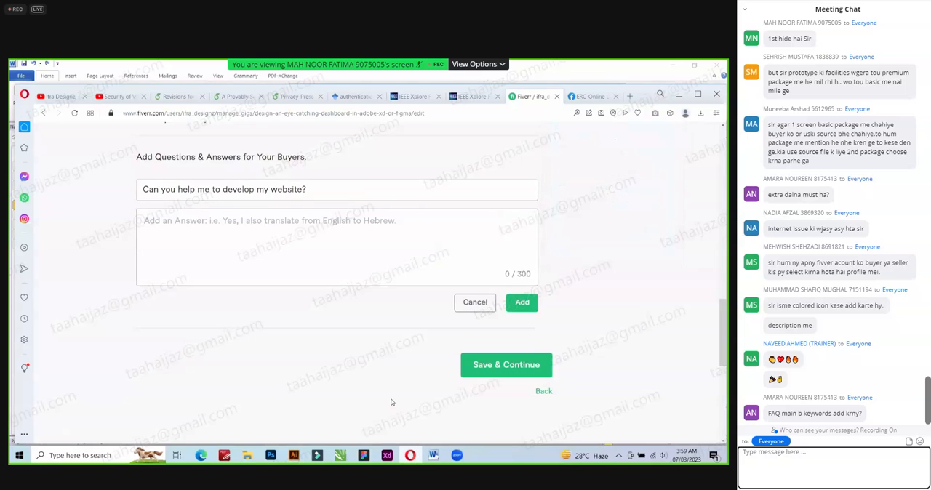
Copy the answer "No. I am not expert at development. I can only do UI design." from Word into the FAQ and add it.
key(alt+Tab)
click(227, 244)
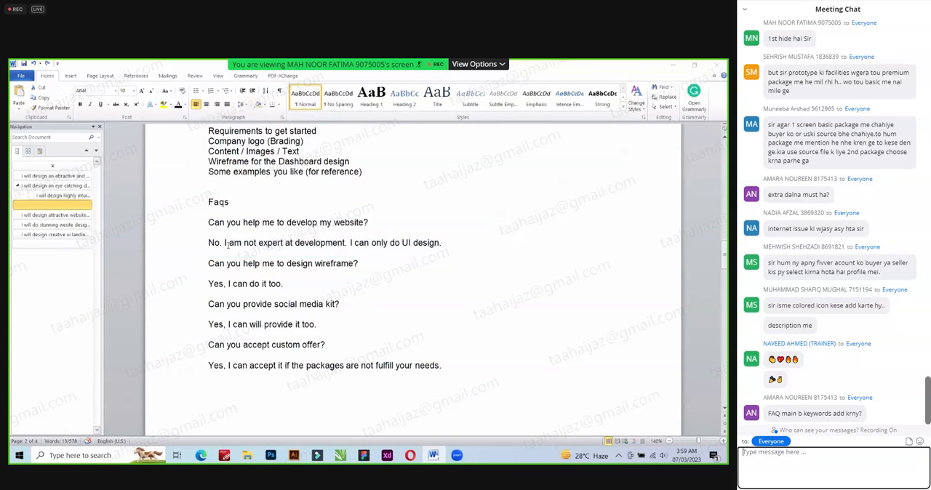
key(alt+Tab)
text(No. I am not expert at development. I can only do UI design.)
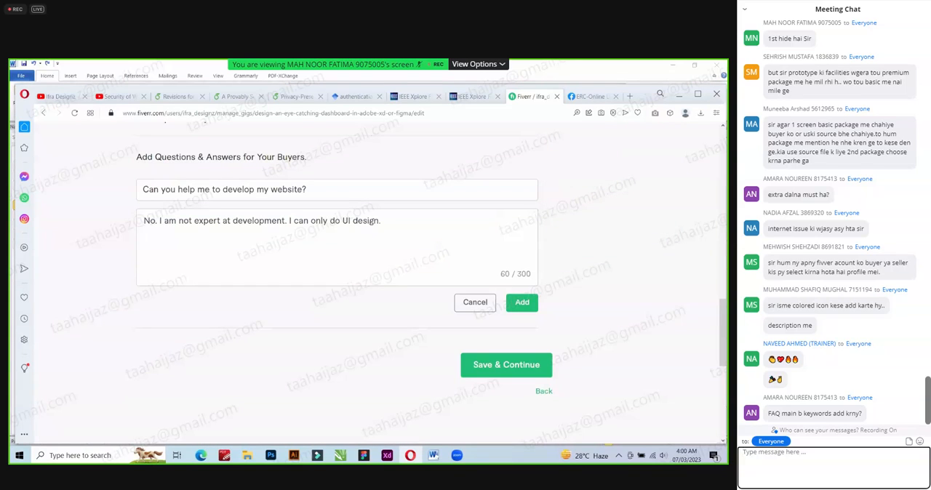
click(523, 302)
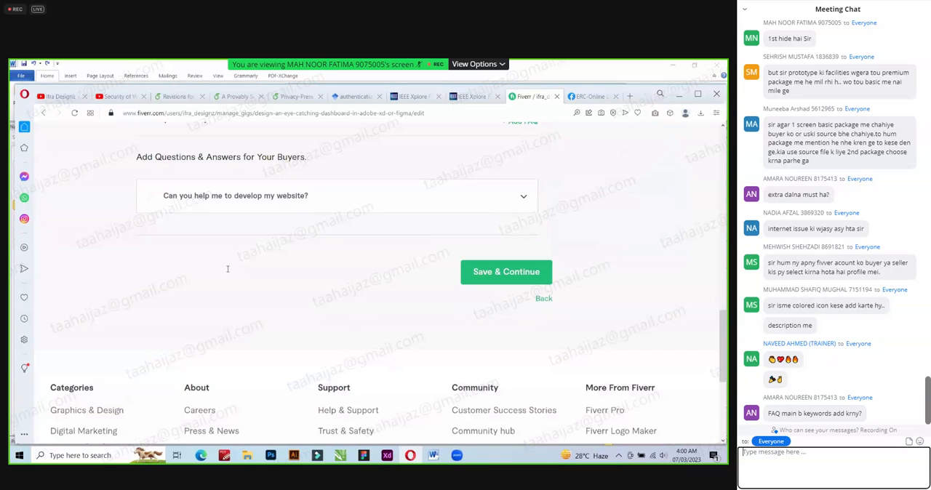
Copy "Can you help me to design wireframe?" from the Word document into the question of a new FAQ entry.
key(alt+Tab)
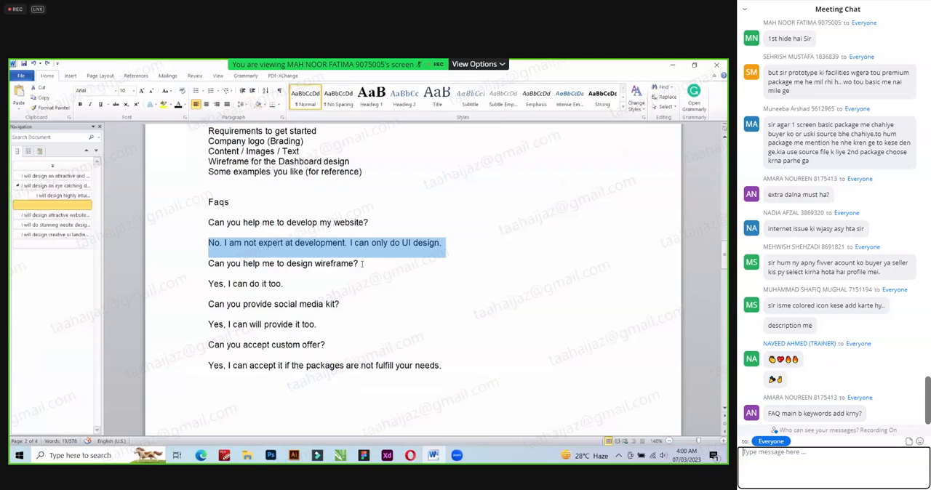
triple_click(361, 265)
text(c)
key(alt)
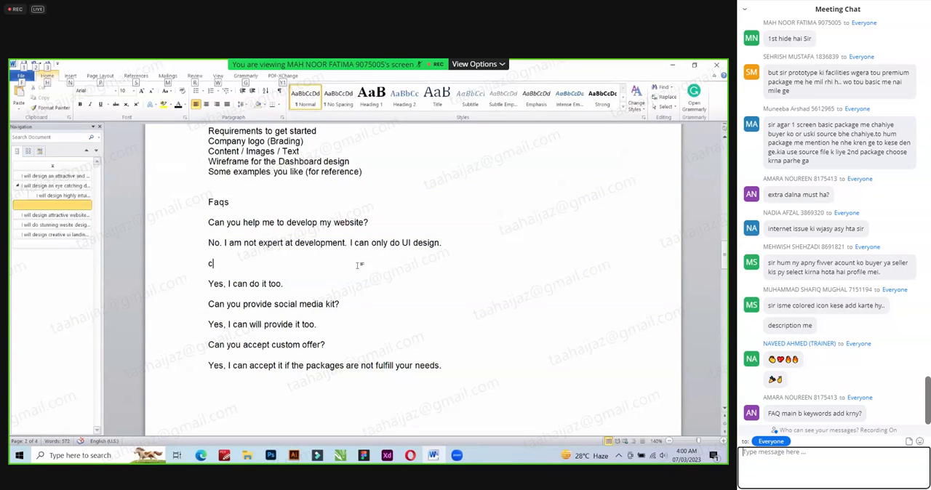
key(ctrl+z)
key(ctrl+c)
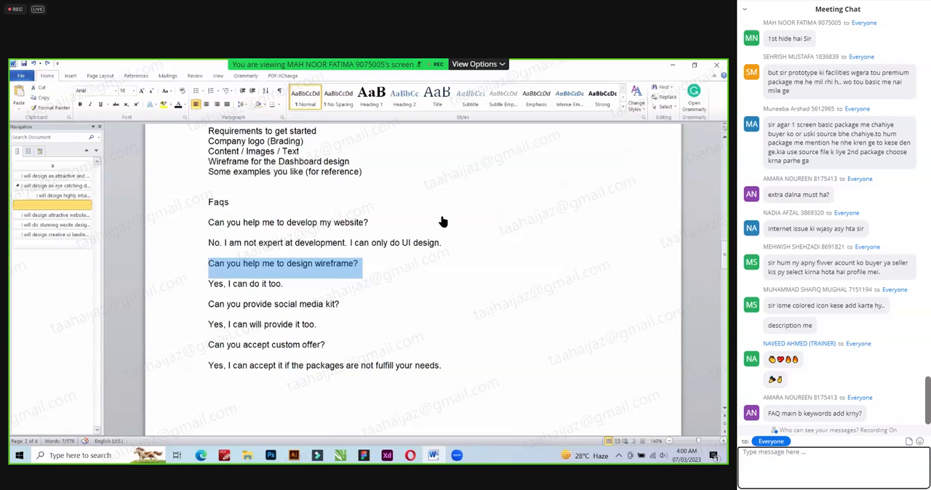
key(alt+Tab)
scroll(426, 254, up, 1)
click(522, 183)
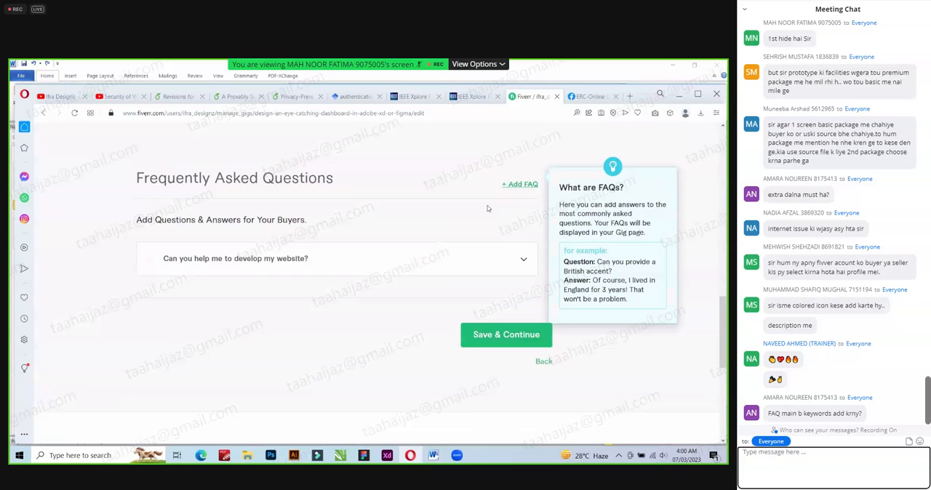
click(280, 256)
key(ctrl+v)
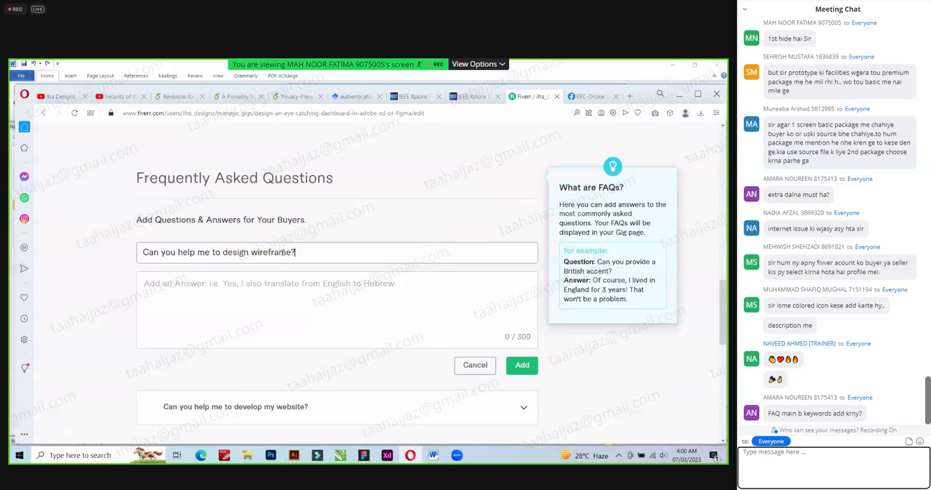
Answer the wireframe question with "Yes, I can do it too." from the Word document and add the FAQ.
key(alt+Tab)
triple_click(283, 285)
key(ctrl+c)
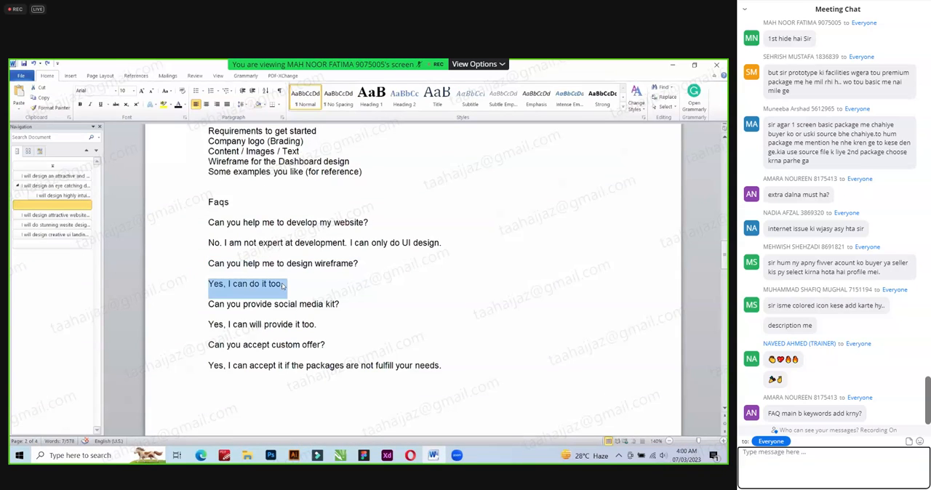
key(alt+Tab)
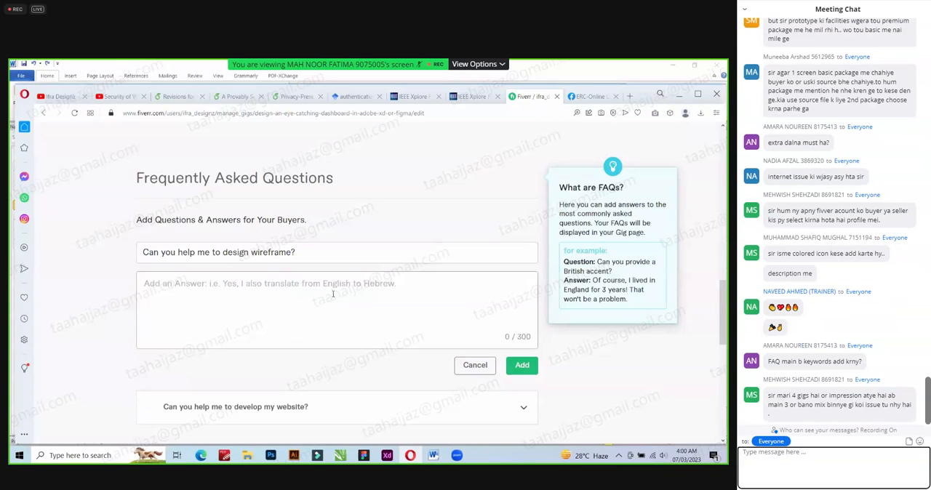
key(ctrl+v)
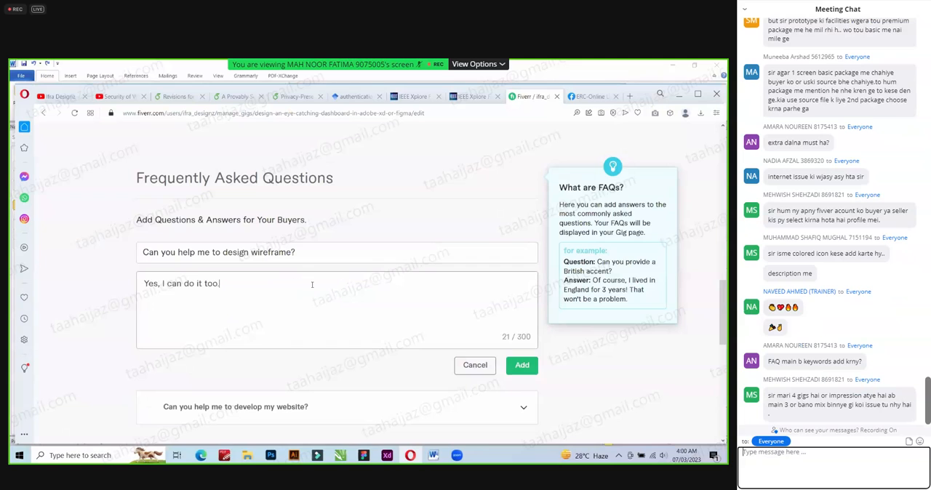
click(521, 366)
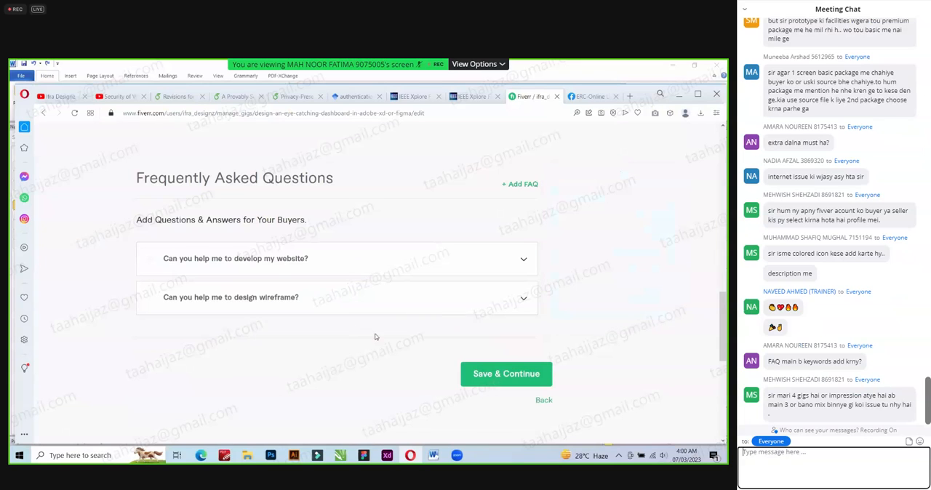
Start another FAQ entry with the question "Can you provide social media kit?" copied from the Word document.
key(alt+Tab)
drag(208, 304, 352, 309)
key(ctrl+c)
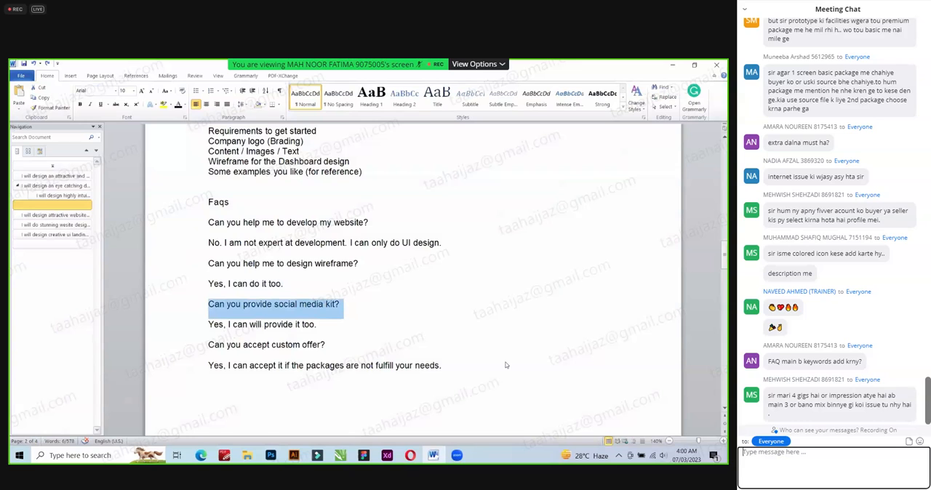
key(alt+Tab)
click(526, 186)
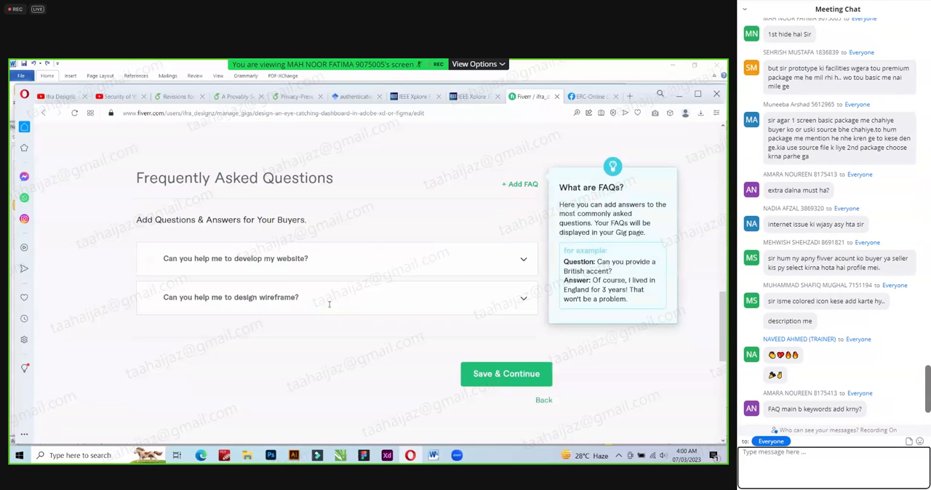
click(293, 252)
key(ctrl+v)
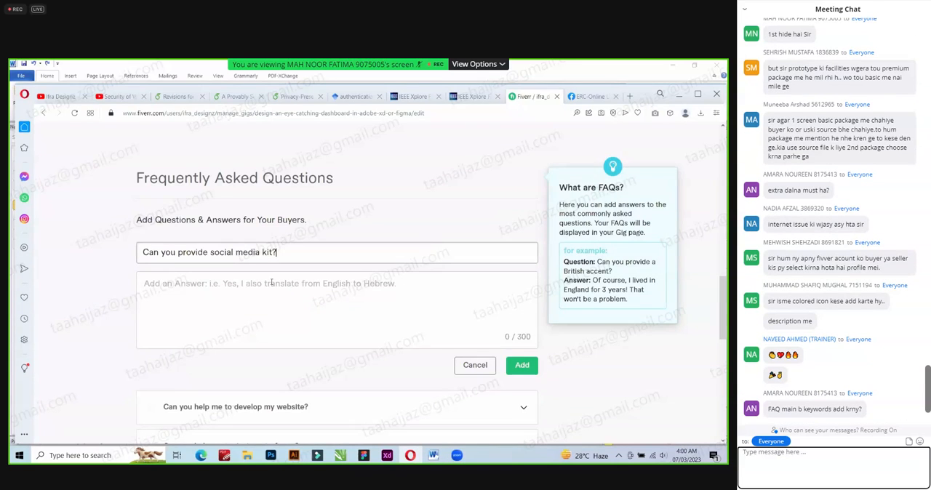
Copy the answer "Yes, I can will provide it too." from Word into the social media kit FAQ and add it.
key(alt+Tab)
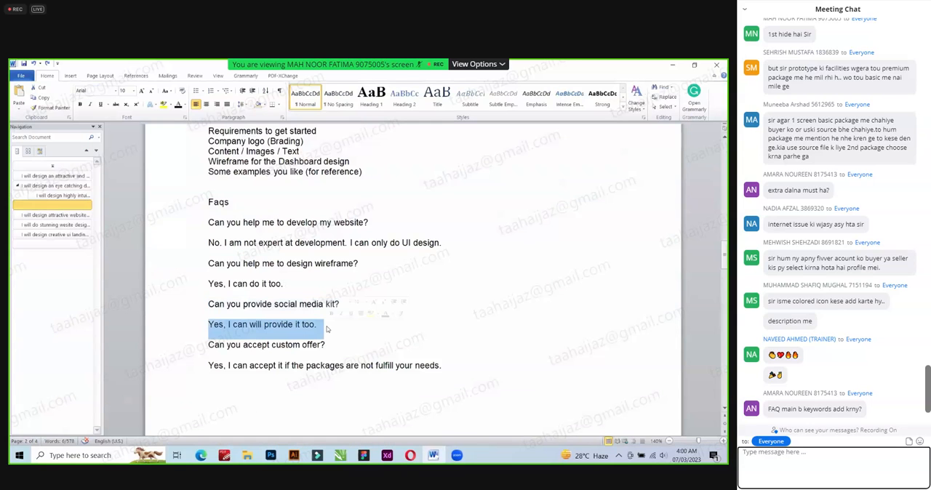
key(alt+Tab)
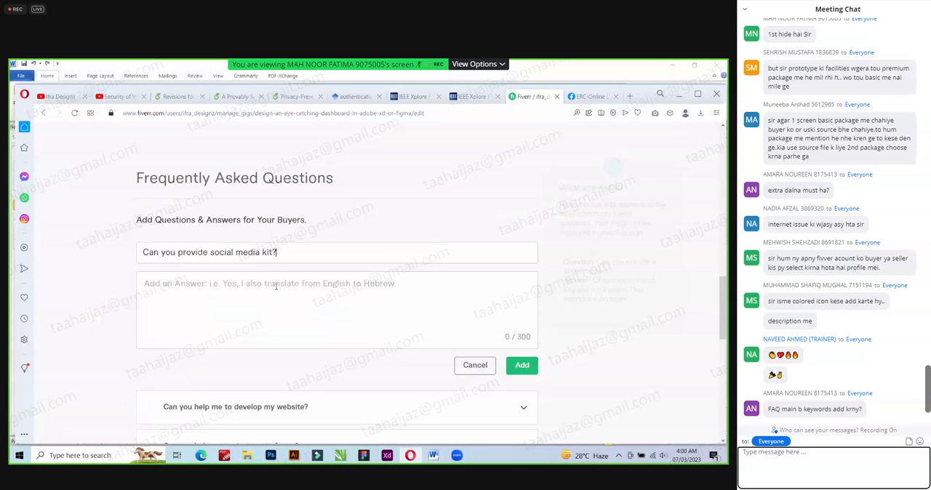
text(Yes, I can will provide it too.)
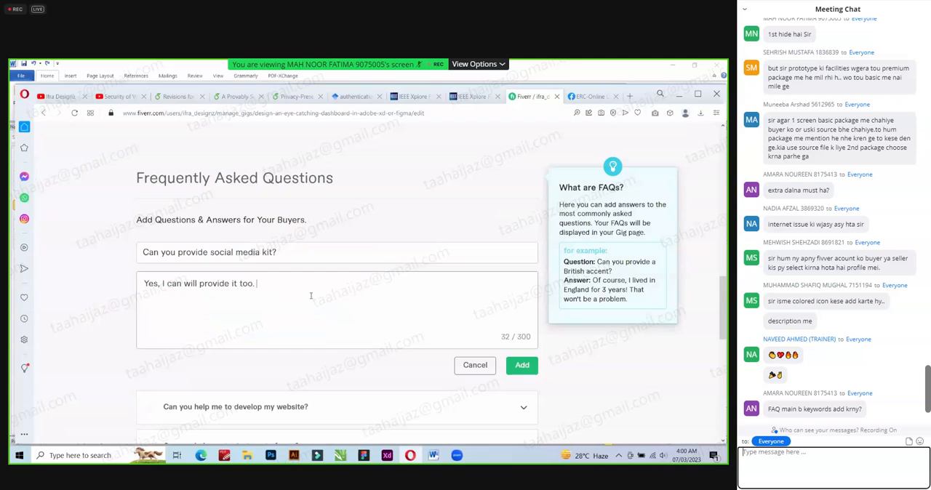
click(522, 365)
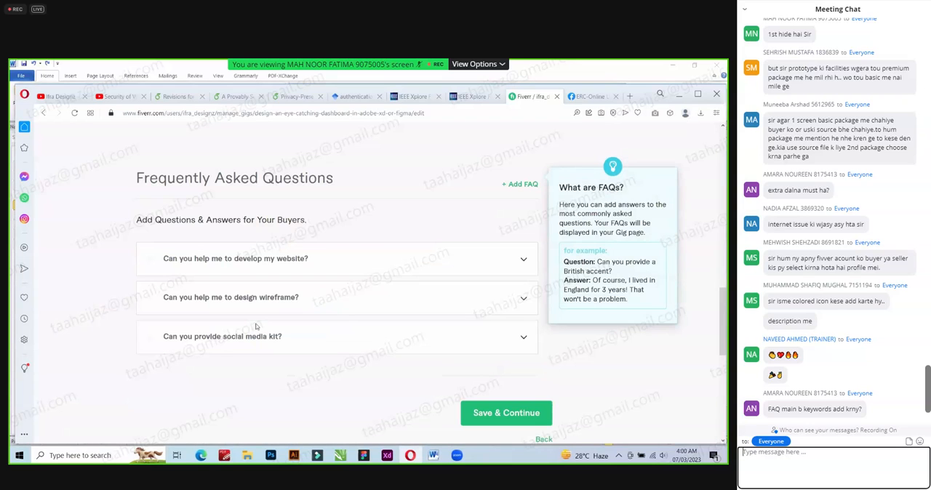
Copy the question "Can you accept custom offer?" from the Word document and return to the gig's FAQs in the browser.
key(alt+Tab)
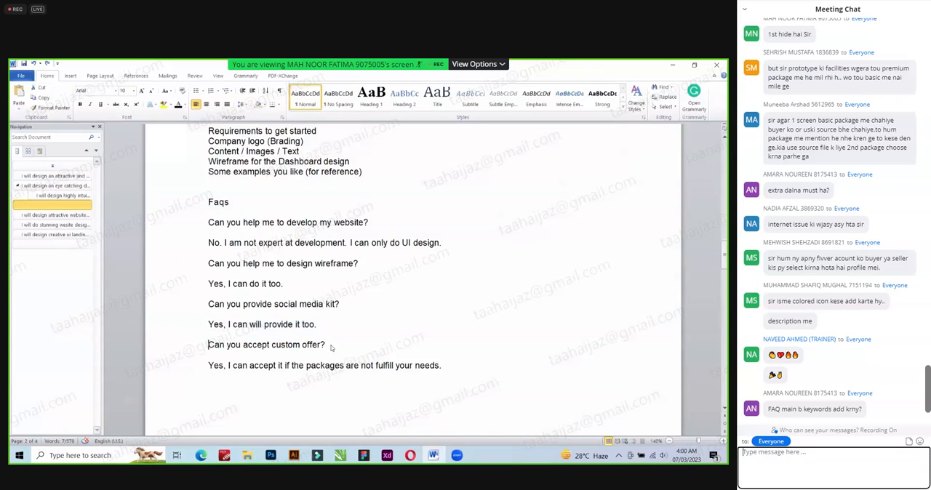
triple_click(331, 348)
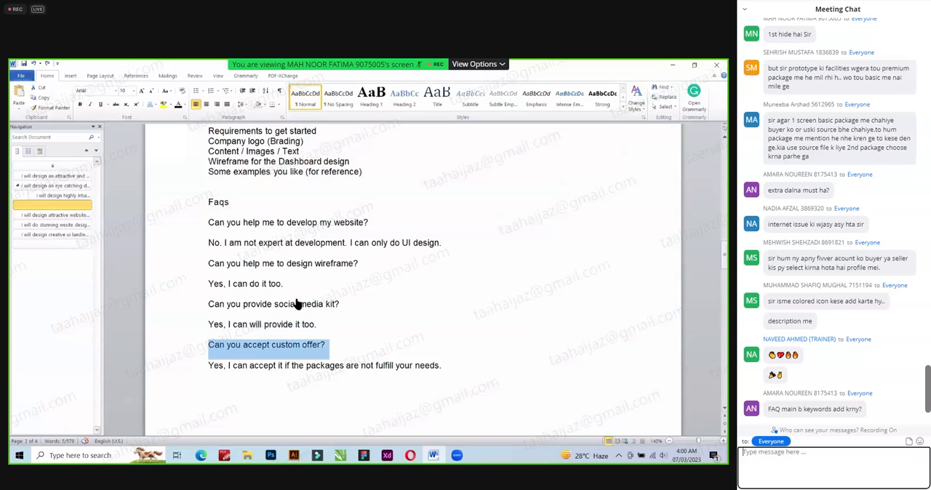
key(alt+Tab)
Change the social media kit FAQ's answer to "Yes, I can do it on extra charges." and update it.
click(324, 332)
scroll(318, 315, down, 2)
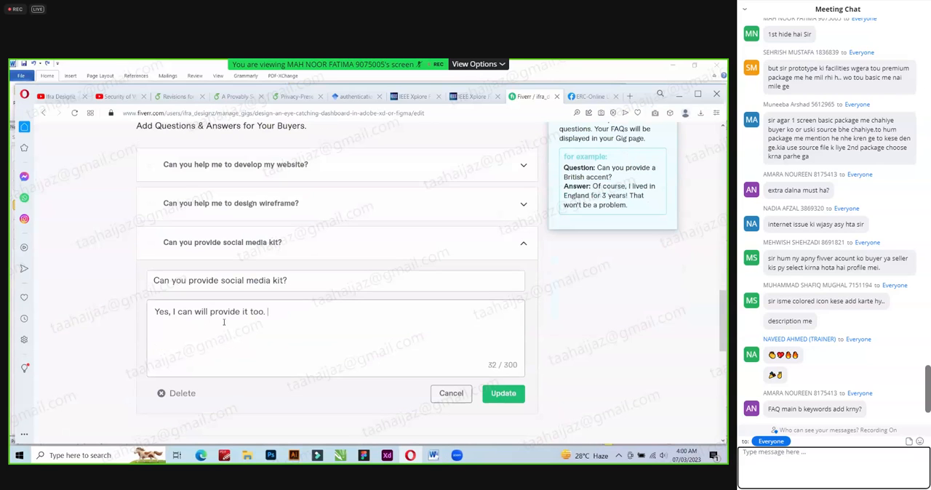
double_click(184, 312)
key(BackSpace)
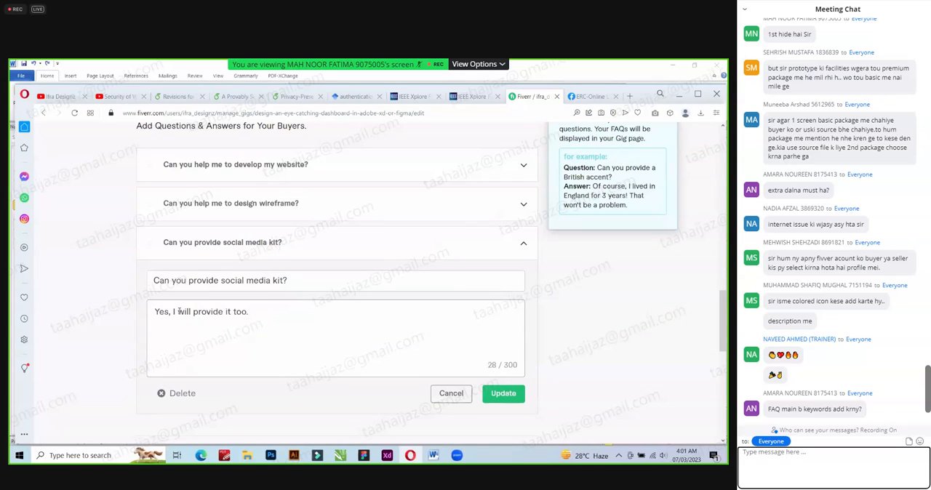
double_click(184, 312)
text(can do it)
key(Delete)
key(Delete)
key(Delete)
key(Delete)
key(Delete)
key(Delete)
key(Delete)
key(Delete)
key(Delete)
key(Delete)
key(Delete)
key(Delete)
key(Delete)
key(Delete)
text(on extra charges.)
click(501, 393)
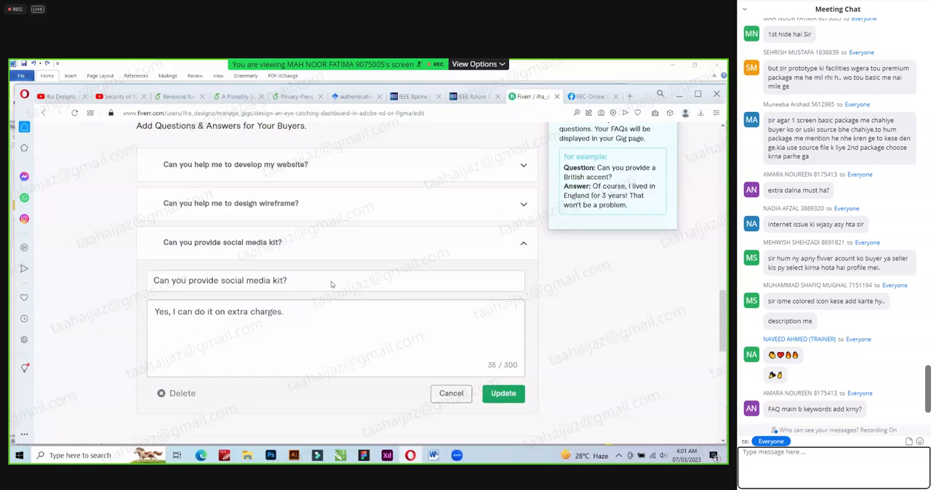
Start a new FAQ entry and fill in its question with "Can you accept custom offer?".
scroll(482, 210, up, 1)
click(521, 125)
click(209, 189)
text(Can you accept custom offer?)
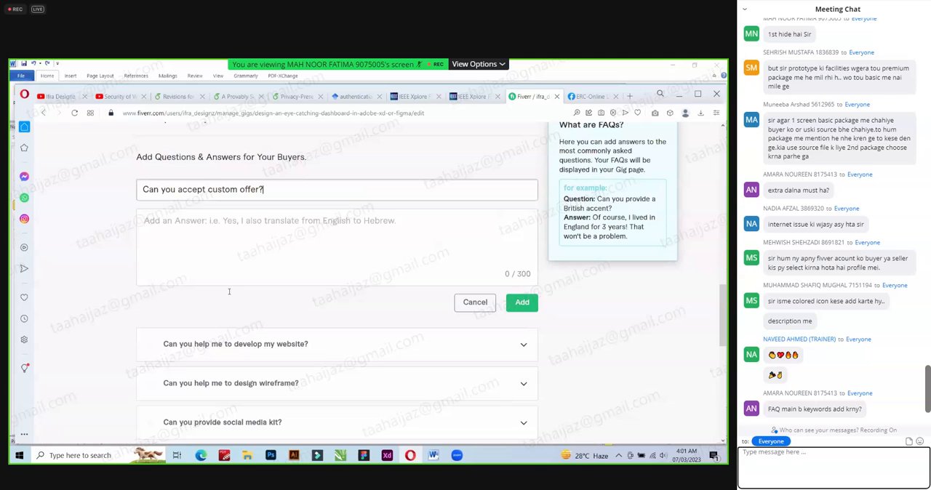
Copy "Yes, I can accept it if the packages are not fulfill your needs." from Word as the custom offer answer and add the FAQ.
key(alt+Tab)
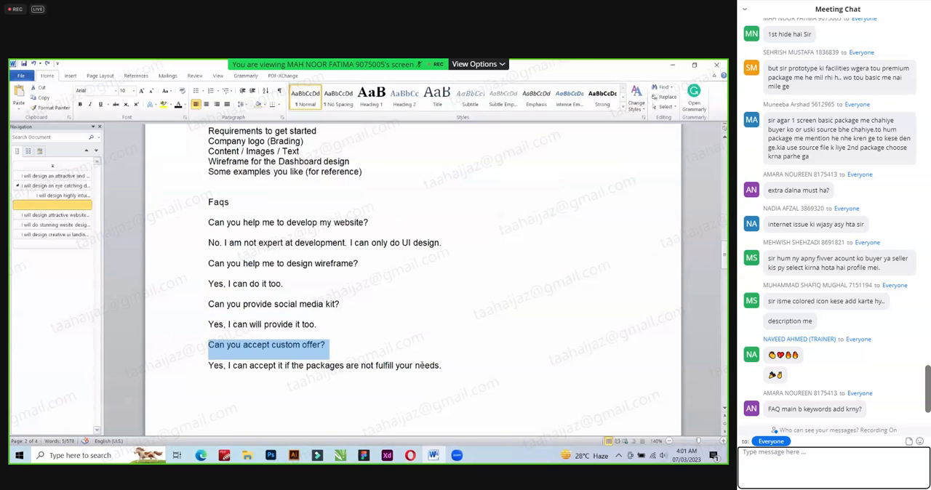
triple_click(448, 367)
key(ctrl+c)
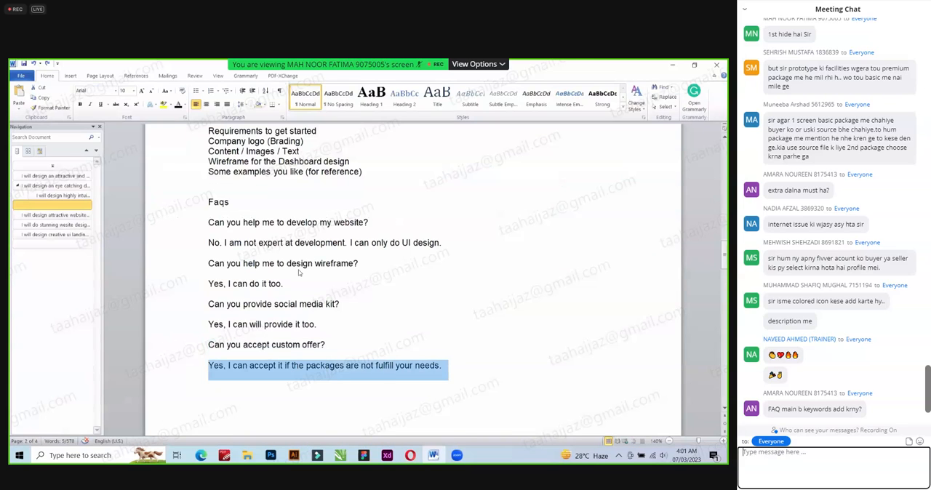
click(289, 249)
key(alt+Tab)
click(437, 249)
key(ctrl+v)
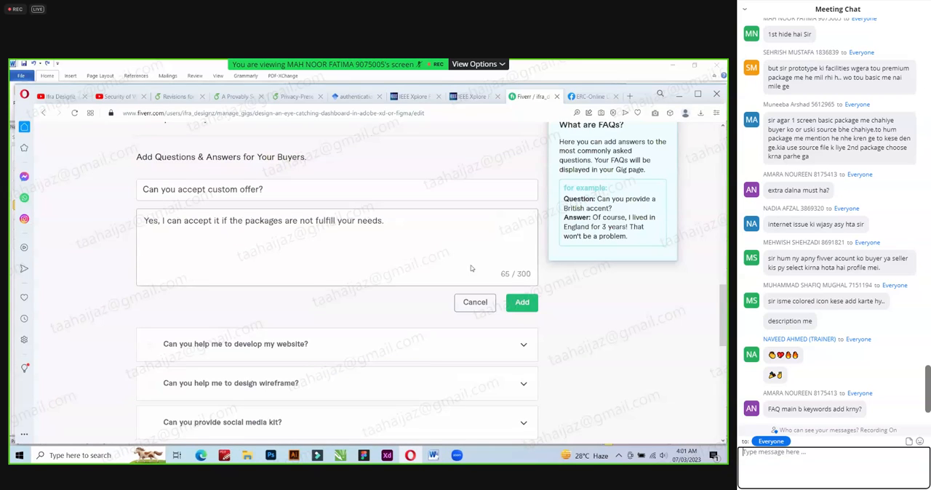
click(516, 307)
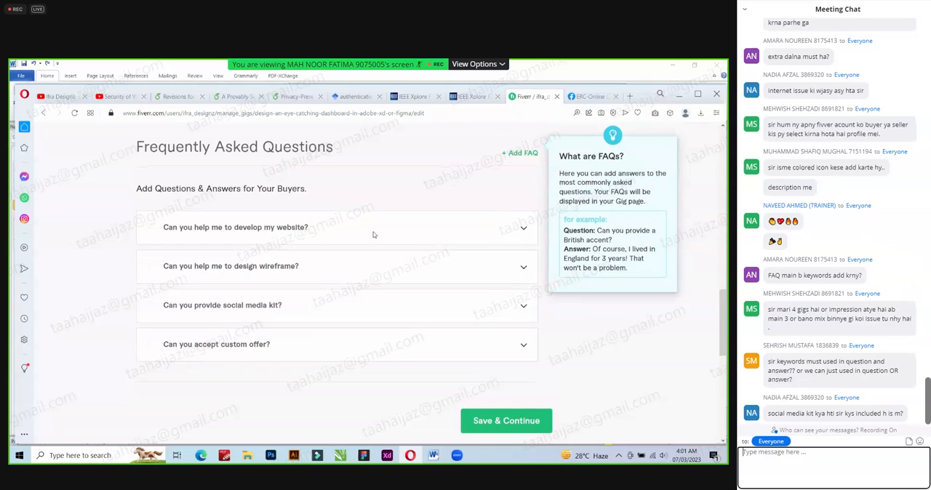
Try to save the gig's description and FAQs and continue to the next stage.
click(492, 423)
click(491, 417)
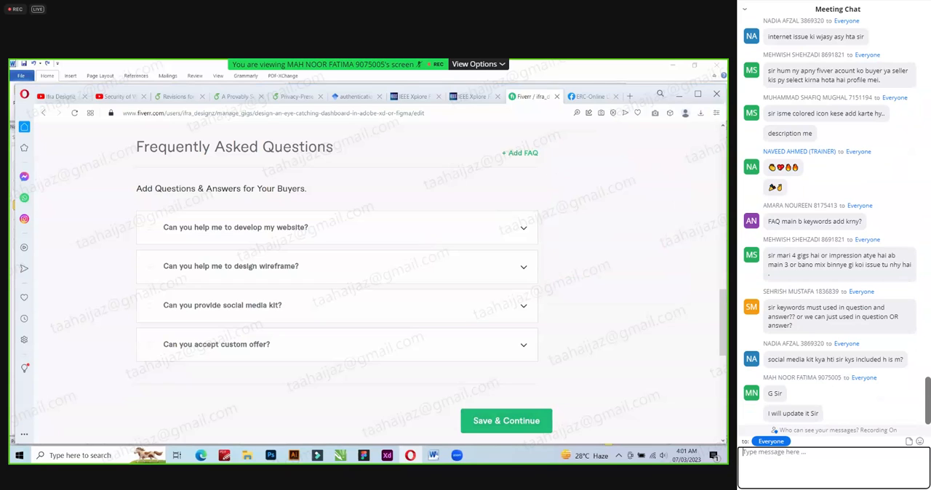
click(497, 424)
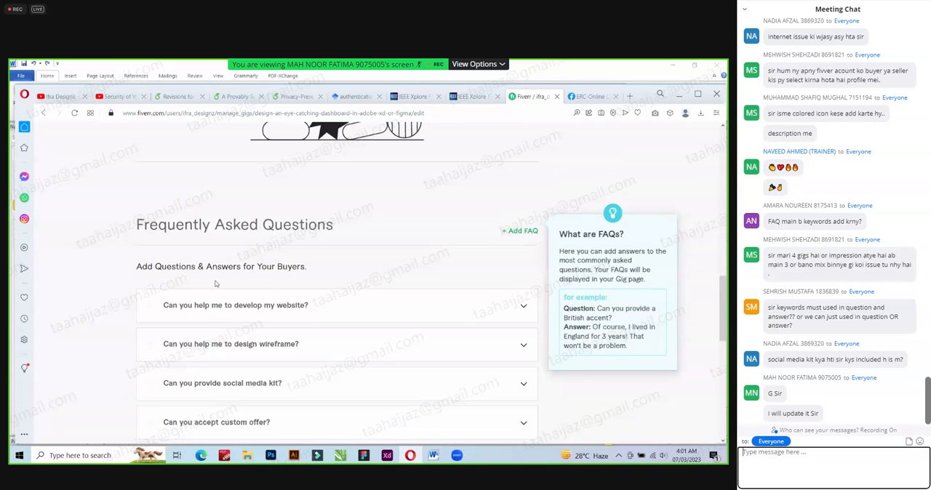
Go back to the gig description and check its text for excessive uses of the term "design".
scroll(337, 286, up, 3)
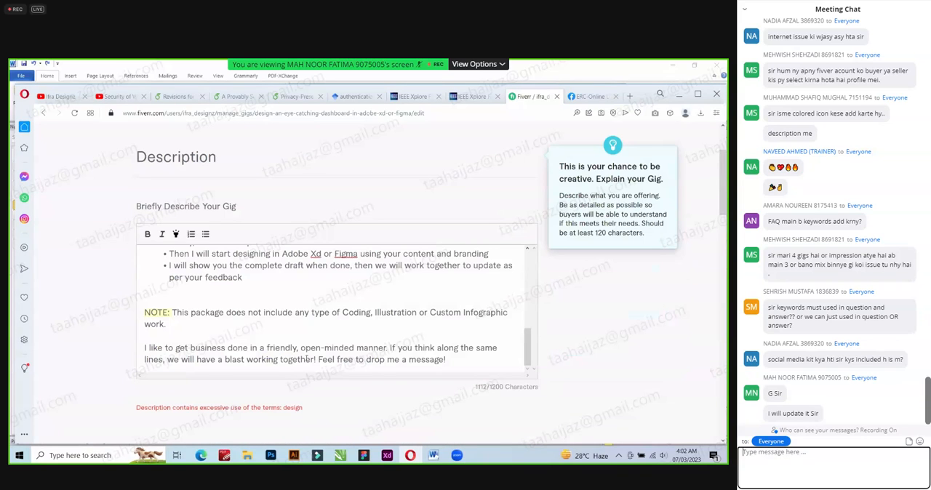
scroll(392, 328, up, 1)
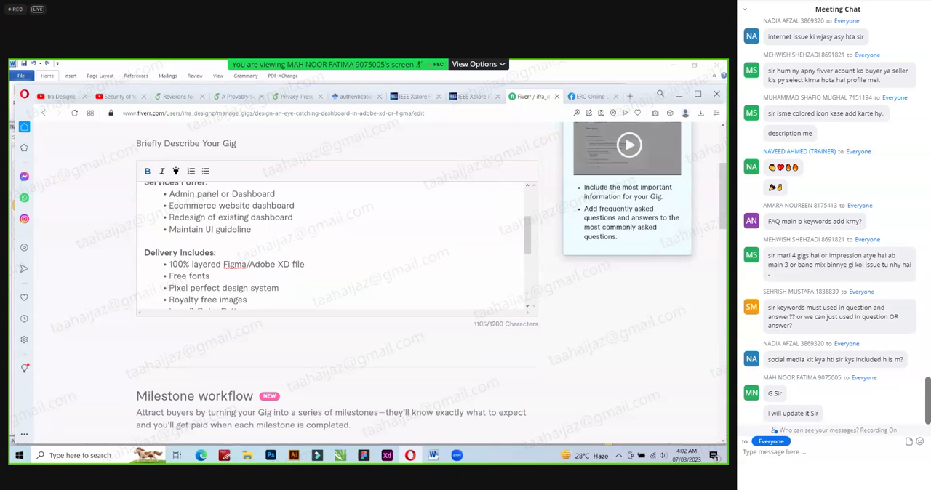
scroll(837, 218, up, 1)
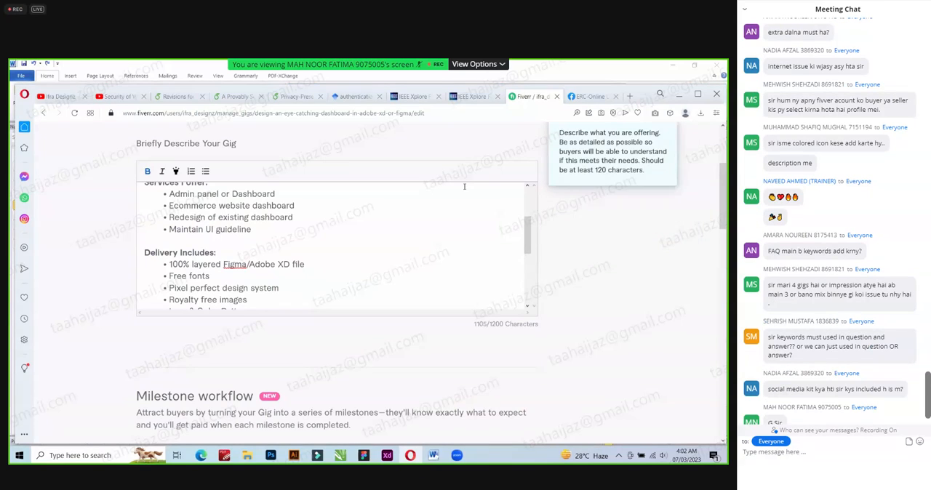
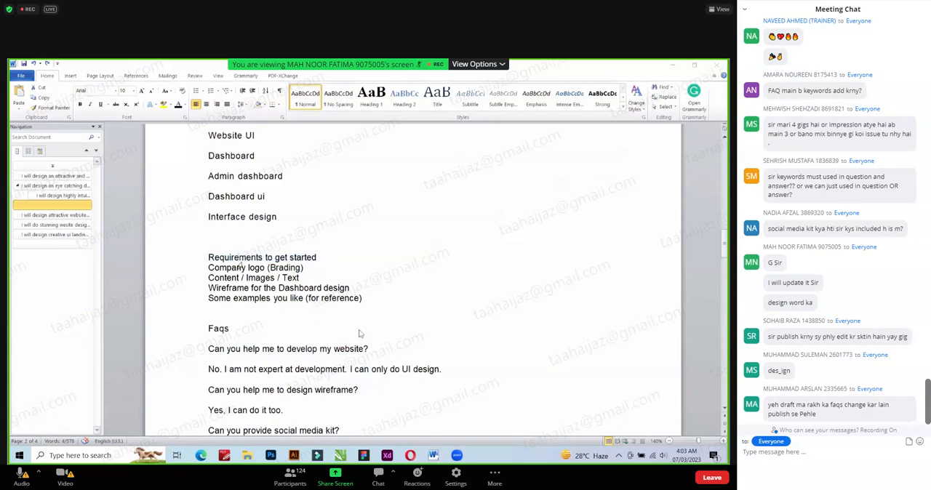
Fill the gig's buyer question with "Requirements to get started:" and the four listed requirements copied from the Word document, and add it.
text(Requirements to get started)
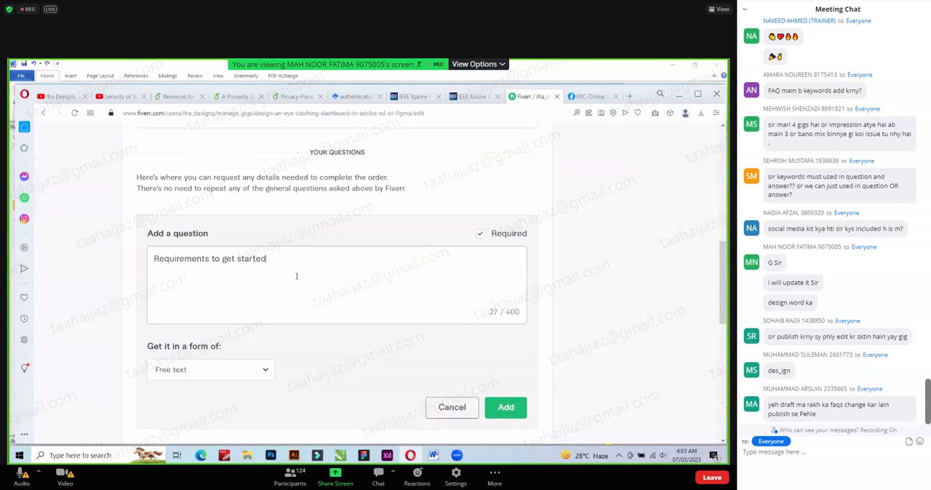
key(alt+Tab)
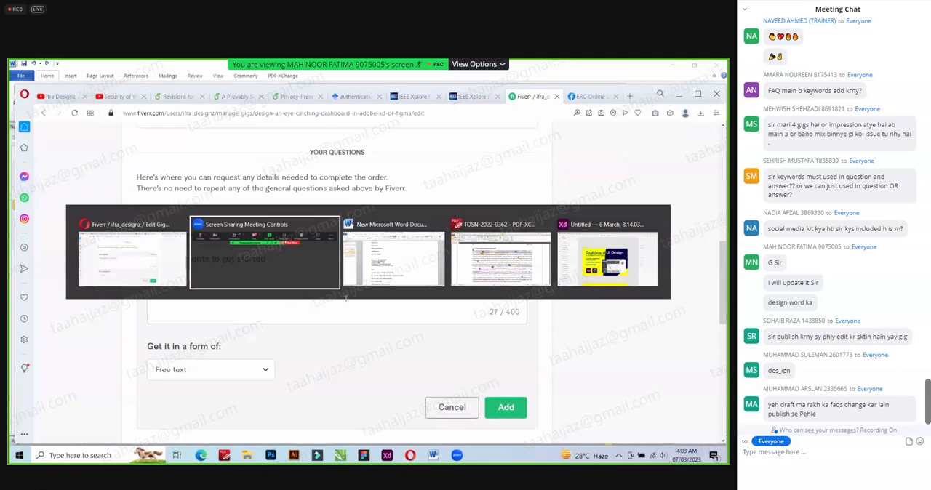
key(alt+Tab)
drag(365, 299, 211, 267)
key(ctrl+c)
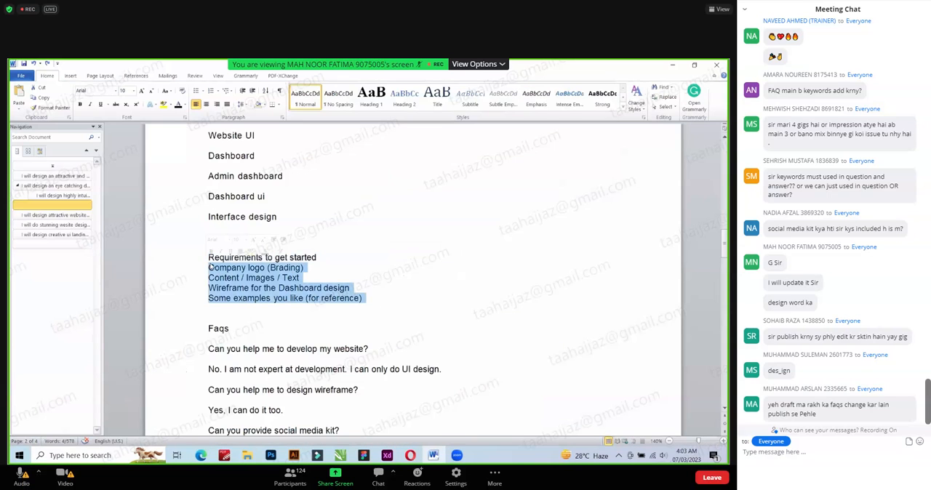
key(alt+Tab)
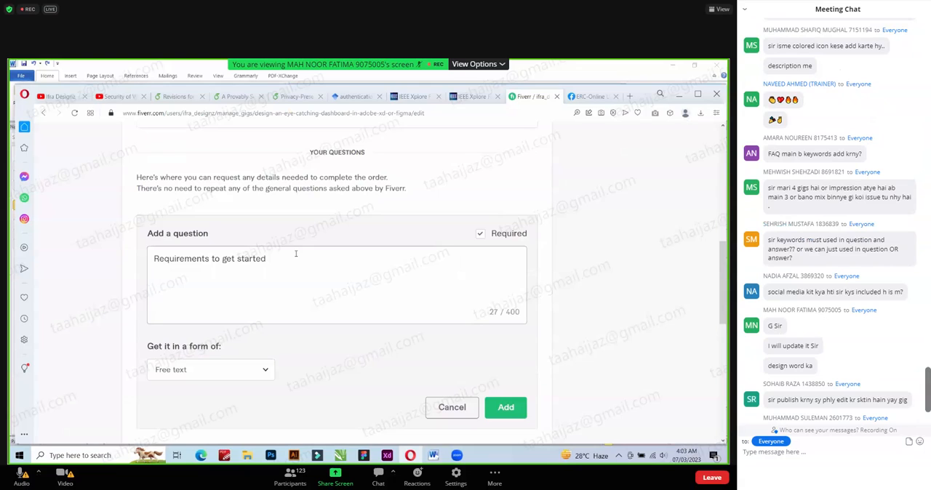
key(ctrl+v)
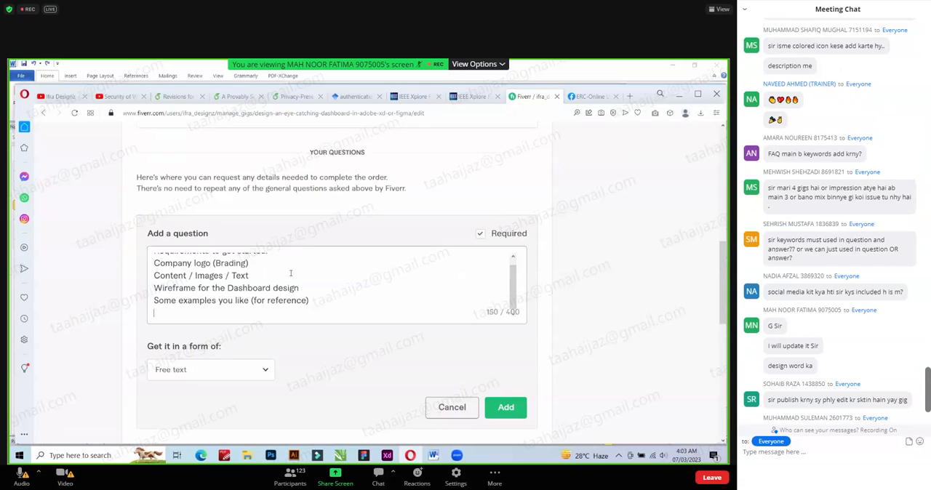
scroll(308, 294, up, 1)
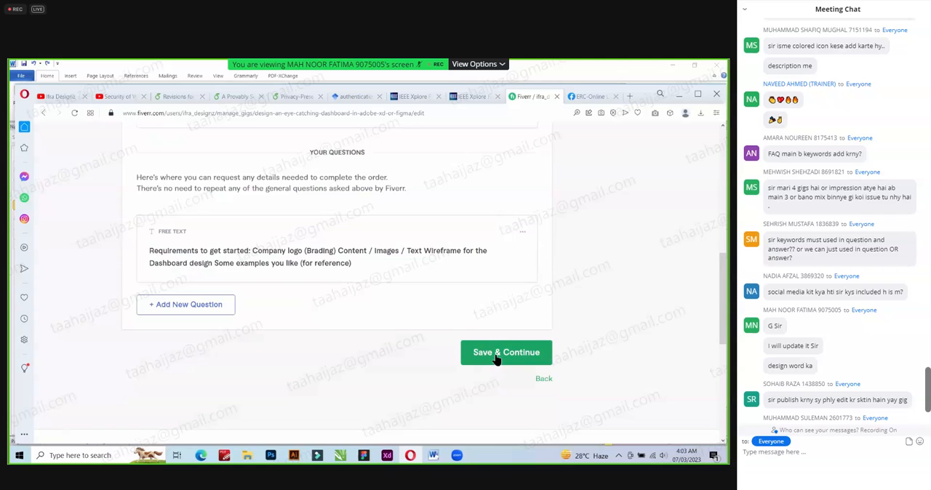
Save the buyer requirements, dismiss the gig image tips and start choosing a file for the first gallery image.
click(488, 354)
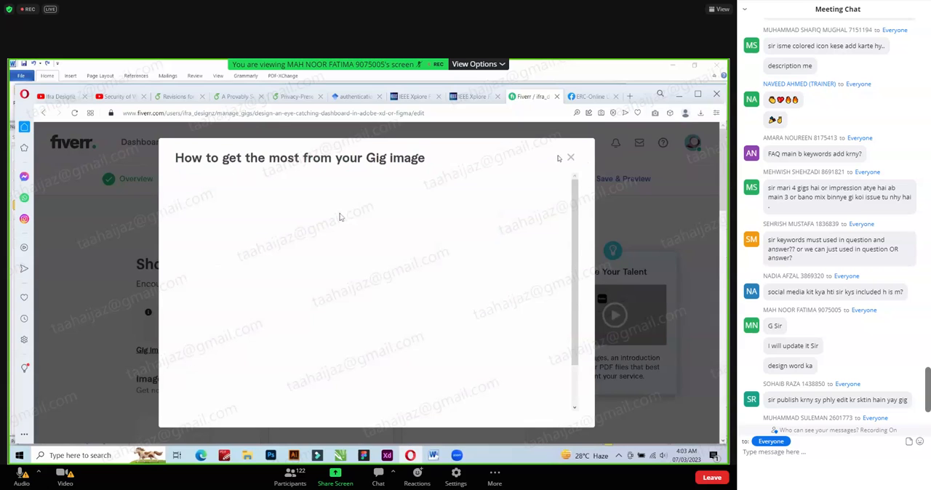
scroll(191, 311, down, 3)
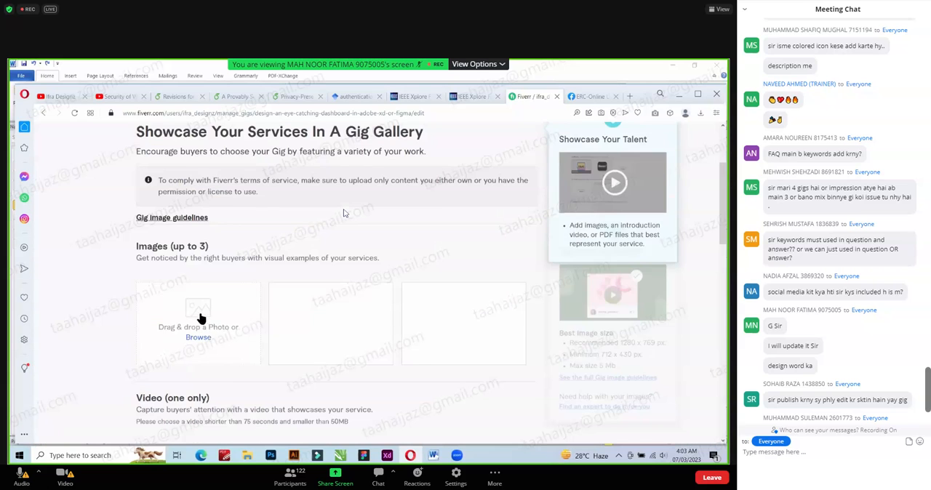
click(202, 313)
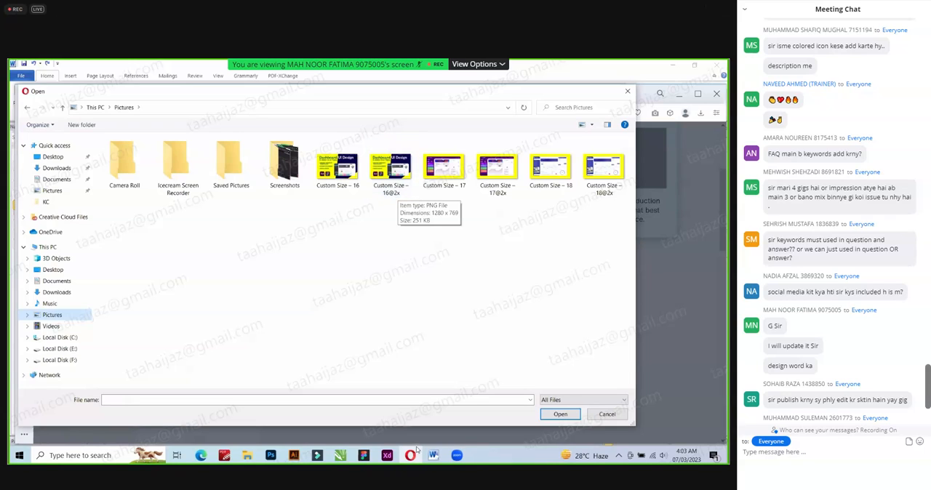
Switch to Adobe XD and select the artboards Custom Size – 16, 17 and 18 together.
click(387, 454)
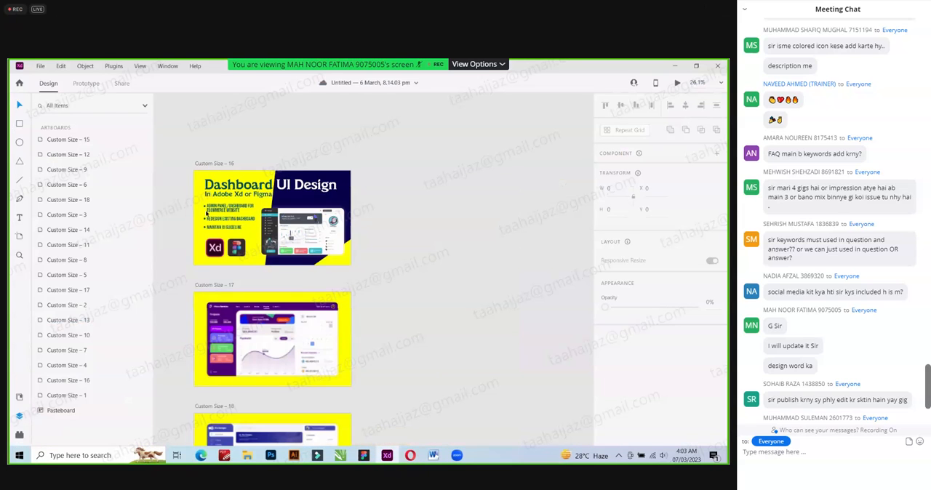
scroll(200, 165, down, 2)
click(201, 164)
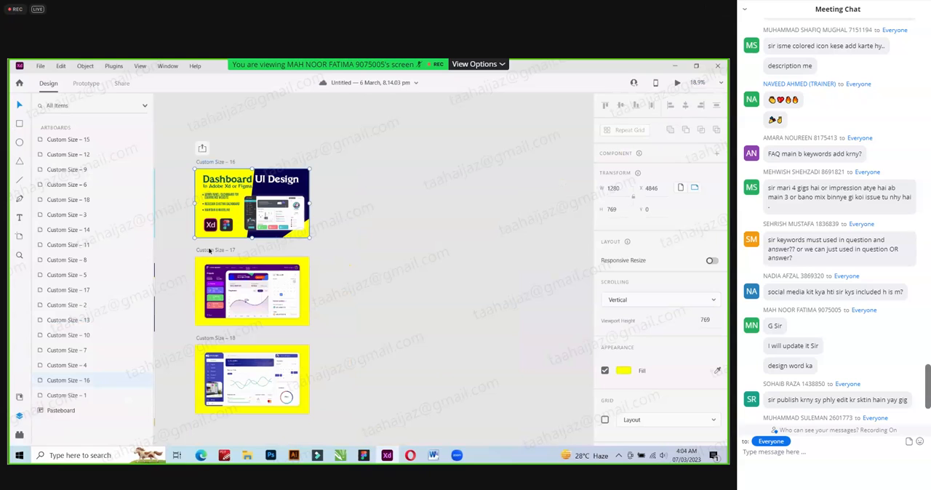
shift+click(211, 339)
scroll(183, 221, up, 2)
key(ctrl+c)
Export the selected artboards as PNG for Web, designed at 2x, to the Pictures folder, replacing the existing files.
click(40, 66)
mouse_move(94, 258)
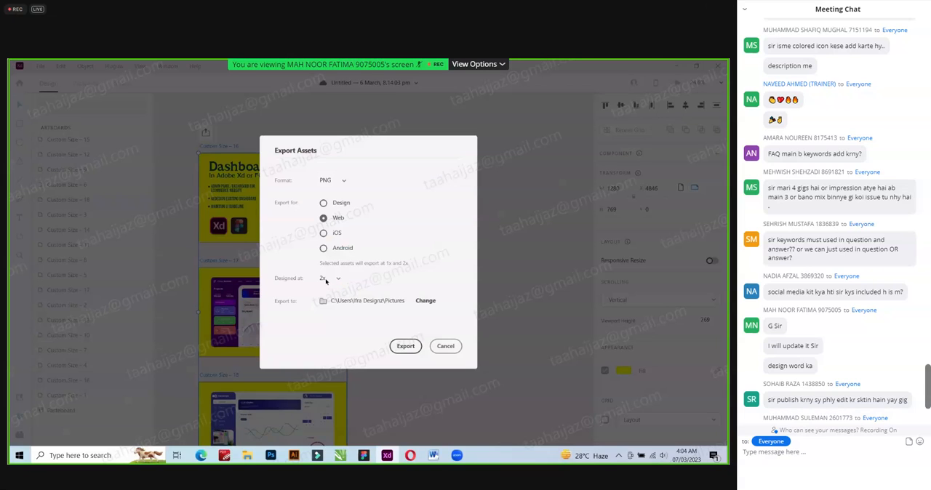
click(327, 279)
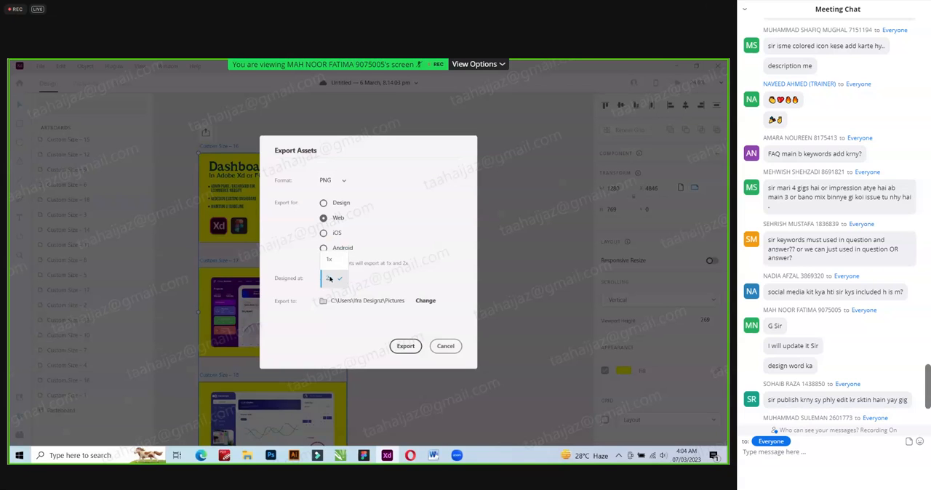
click(352, 287)
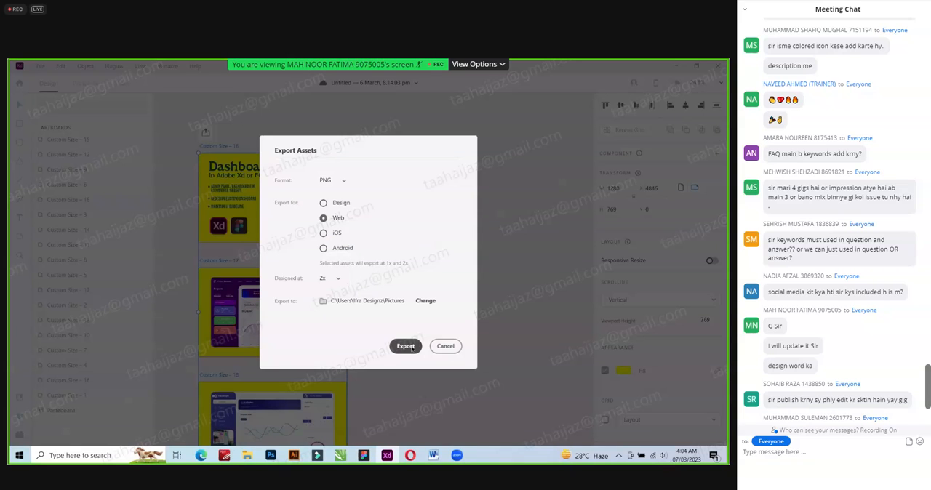
click(409, 347)
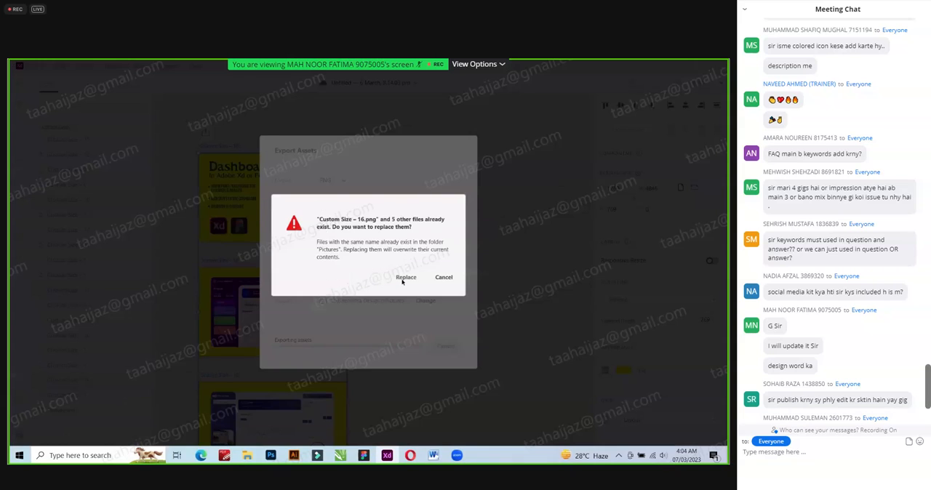
click(404, 278)
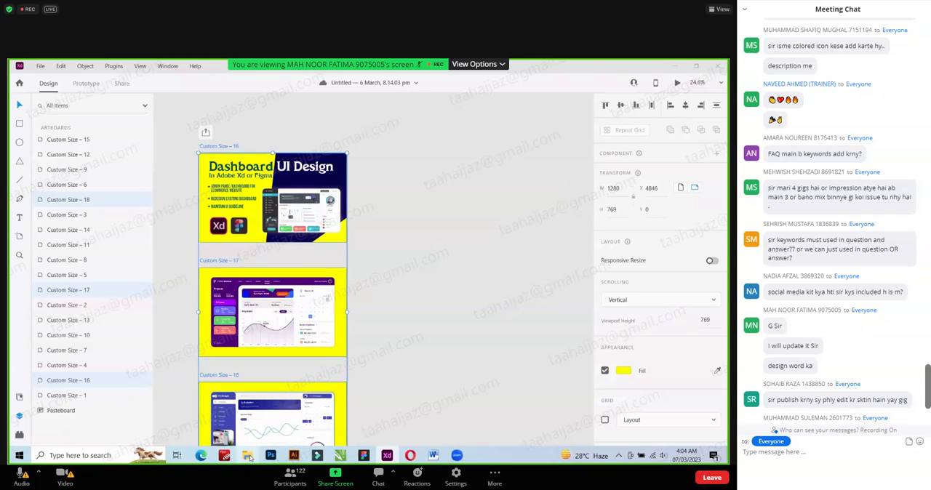
Inspect the exported Custom Size – 16@2x image in the Pictures folder and delete all the Custom Size PNG files there.
click(249, 456)
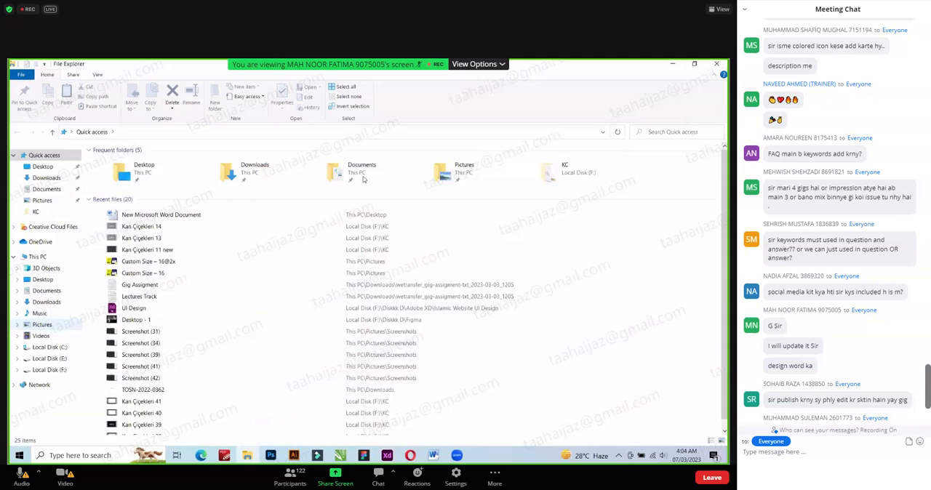
click(42, 325)
double_click(364, 186)
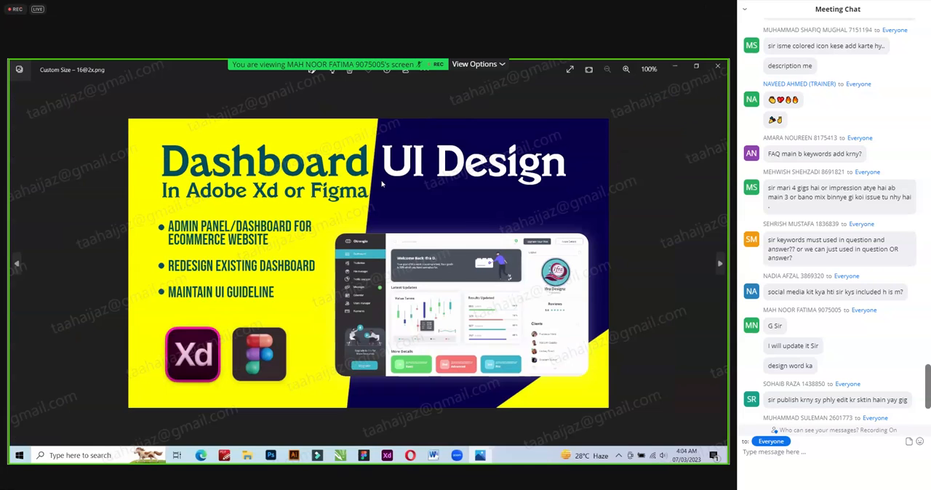
key(alt+F4)
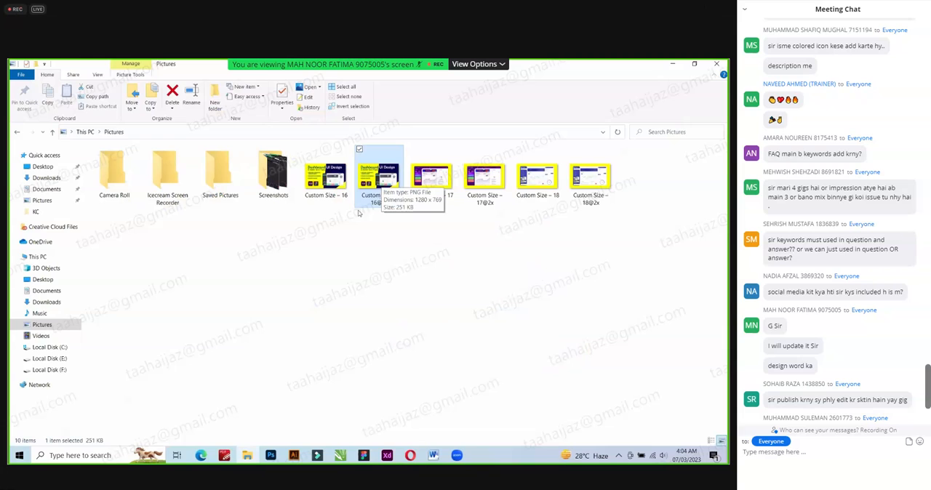
drag(307, 237, 604, 159)
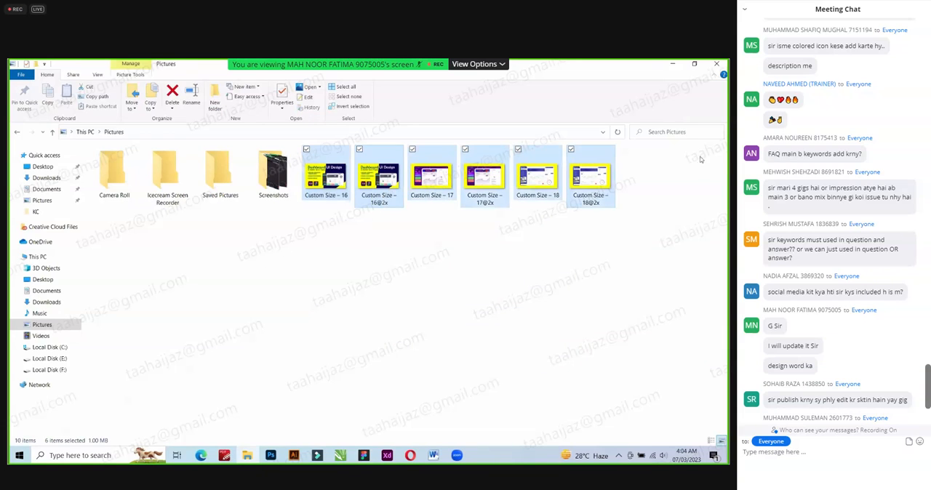
key(Delete)
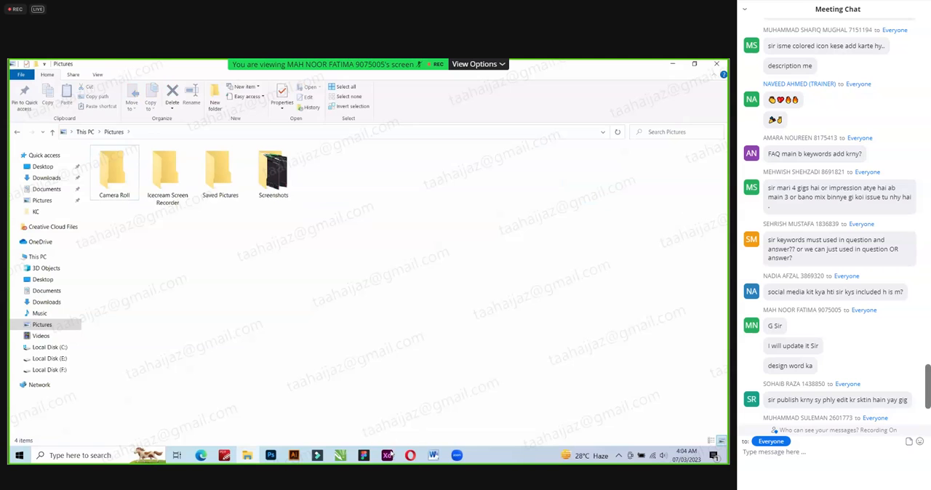
Export the selected artboards in Adobe XD as PNG for Web, designed at 1x, to the Pictures folder.
click(39, 69)
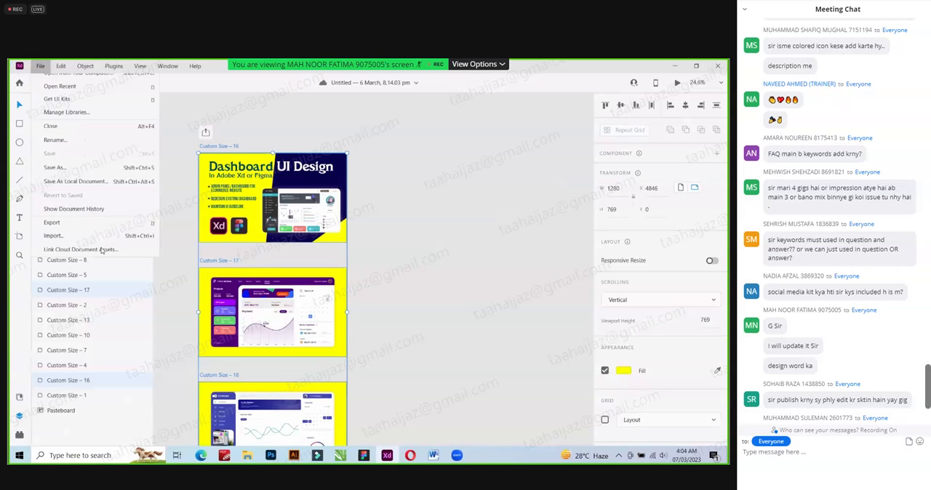
mouse_move(170, 260)
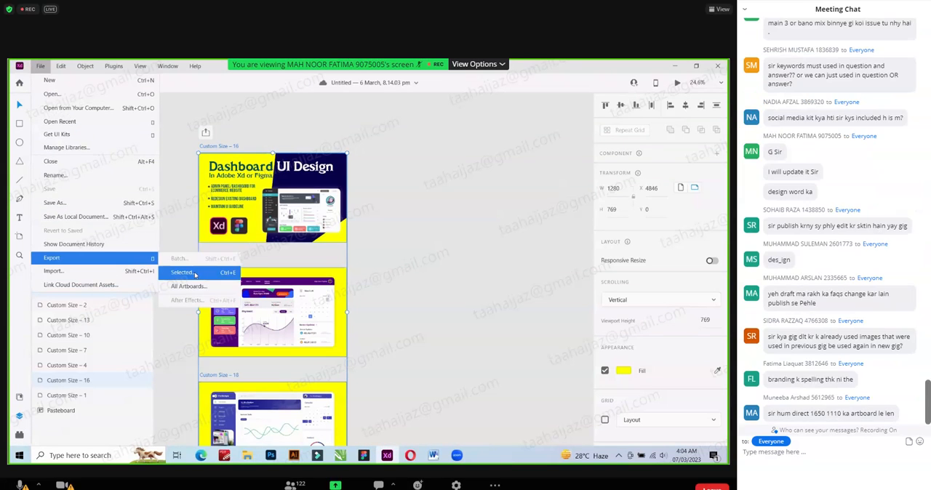
key(ctrl+e)
click(334, 280)
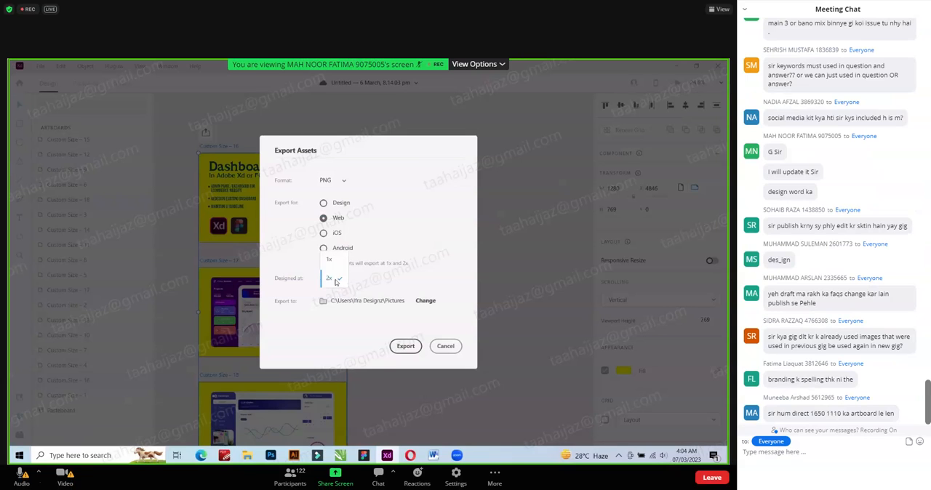
click(334, 281)
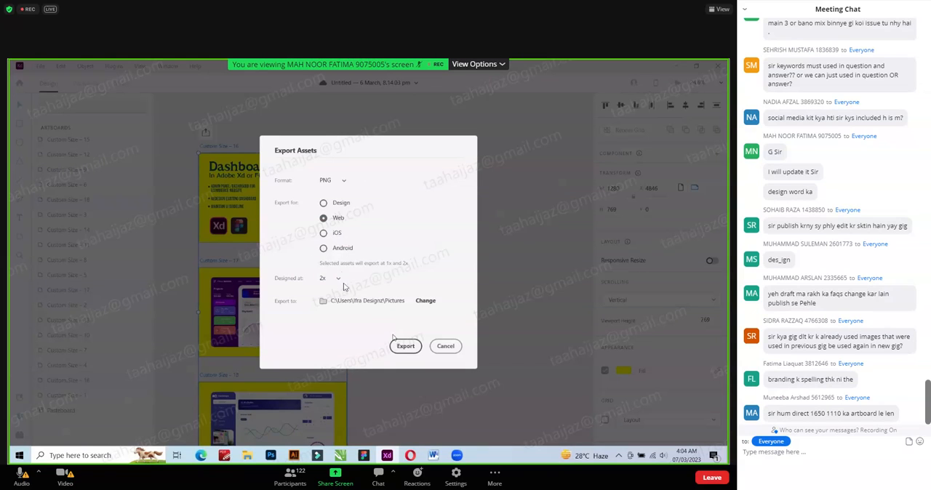
click(339, 203)
click(338, 218)
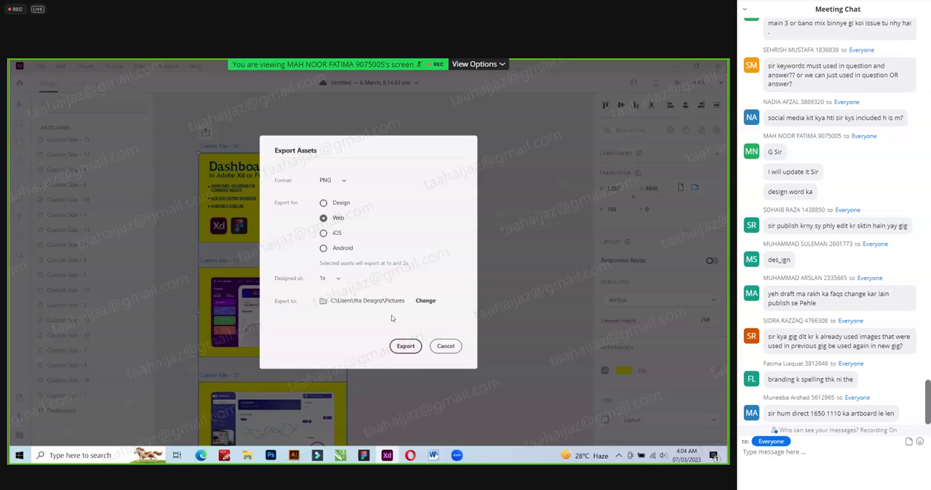
click(405, 348)
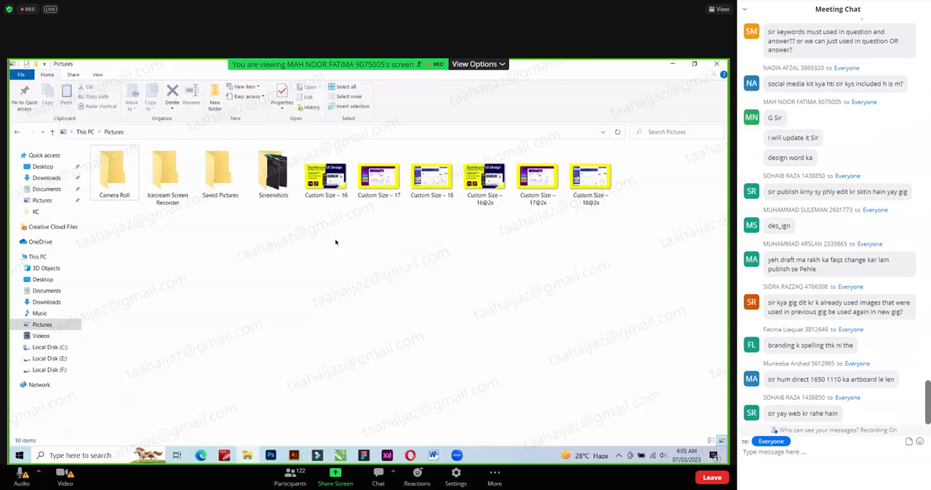
Delete the newly exported Custom Size 1x and 2x images from the Pictures folder.
drag(304, 227, 663, 160)
key(Delete)
key(Return)
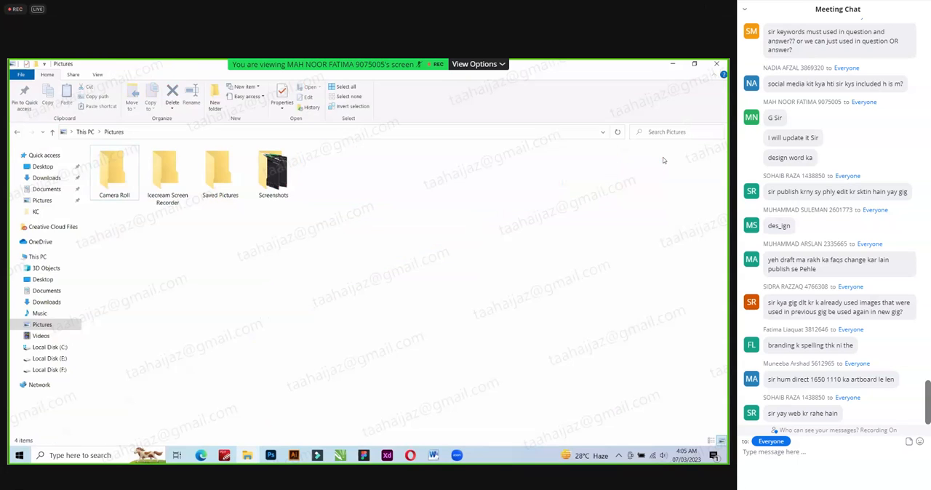
Export the three selected artboards again as PNG for Web, designed at 2x, and bring up the Pictures folder.
key(alt+Tab)
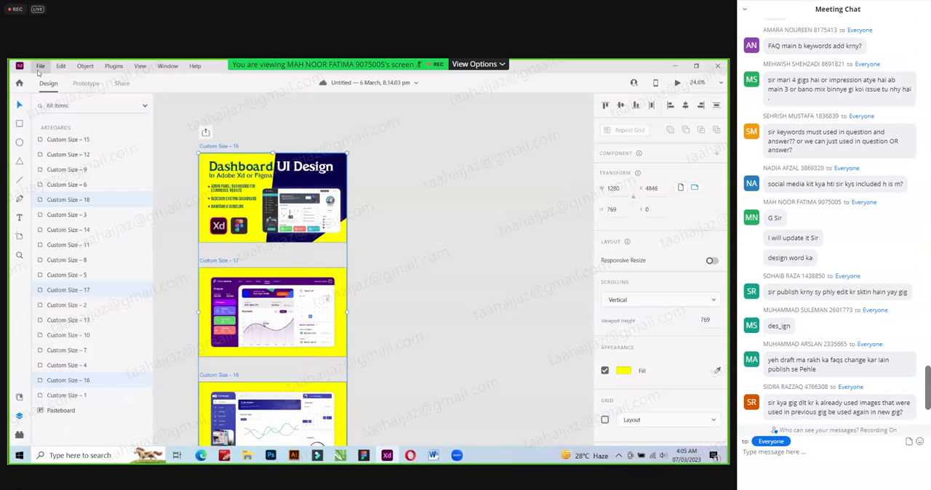
click(41, 66)
click(196, 271)
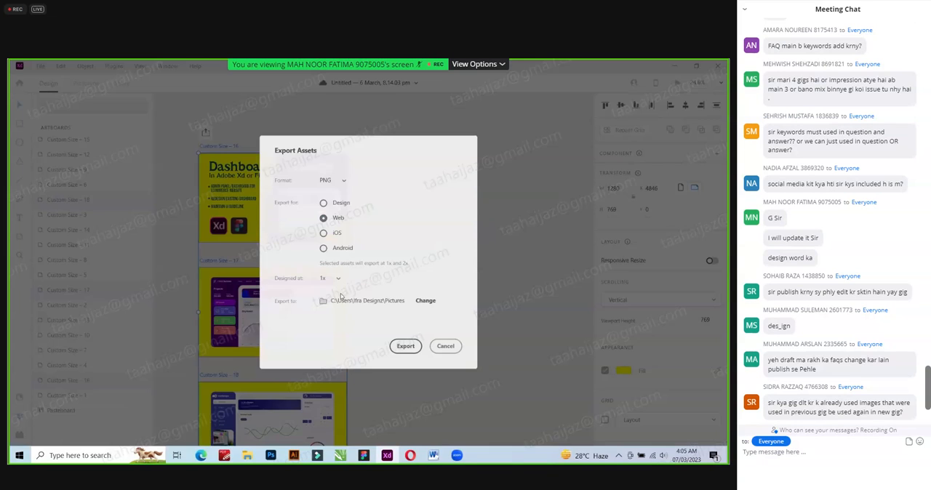
click(329, 278)
click(330, 304)
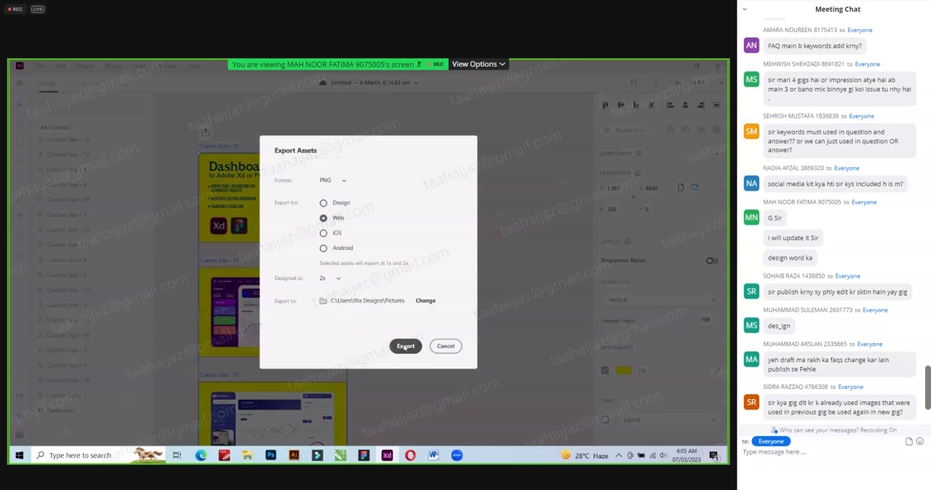
click(405, 346)
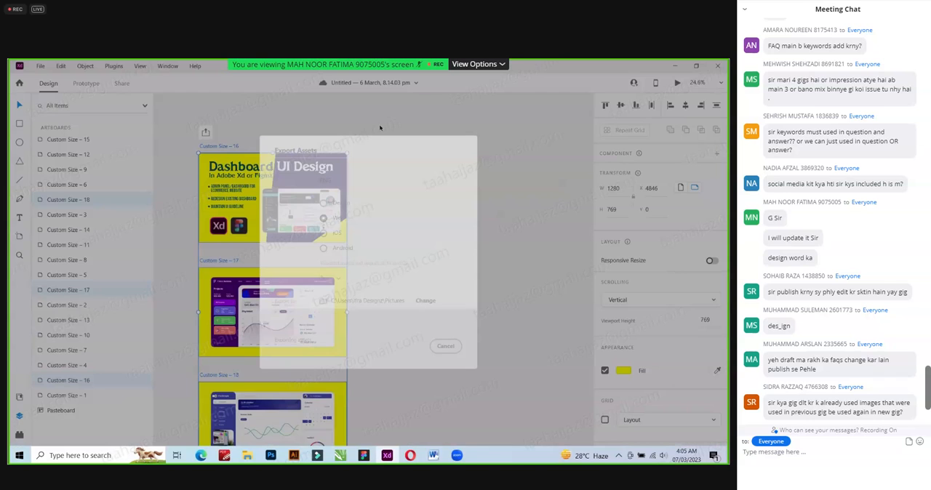
key(alt+Tab)
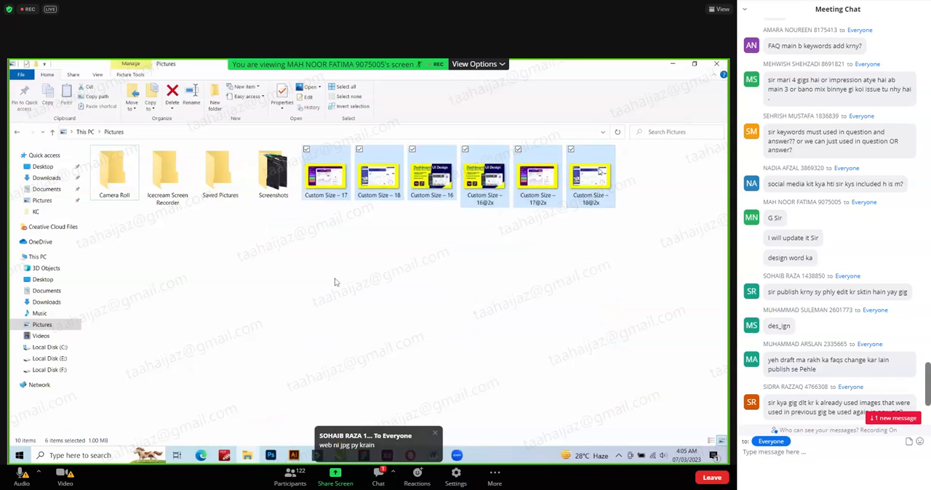
Switch to Adobe XD and set up an artboard export as JPG for Web, designed at 2x.
key(alt+Tab)
click(41, 66)
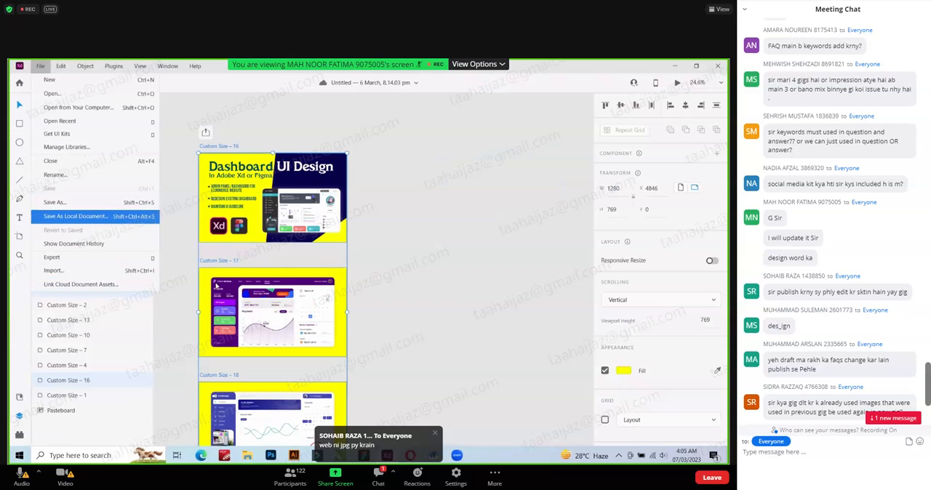
mouse_move(95, 257)
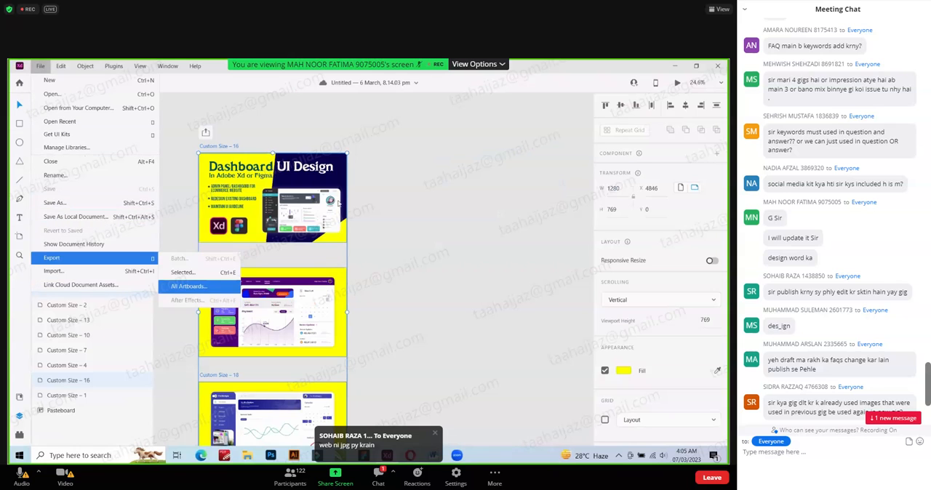
click(210, 286)
click(323, 203)
click(335, 181)
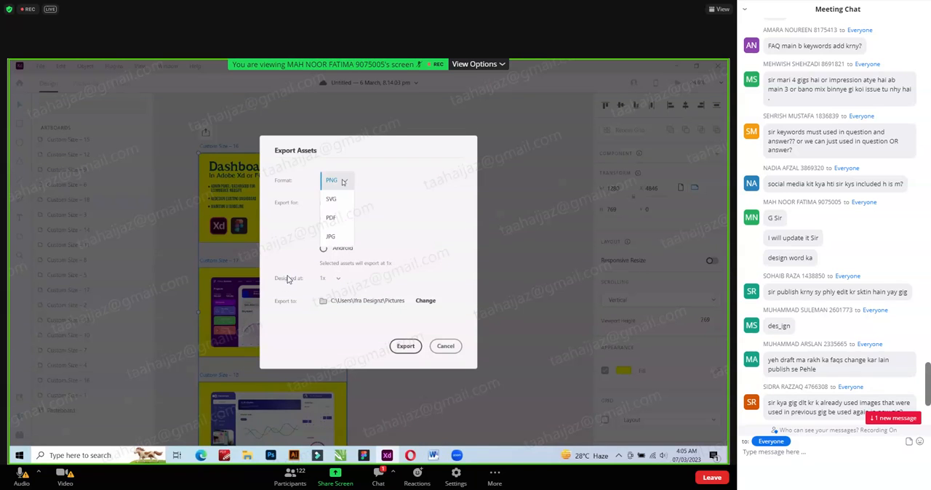
click(331, 237)
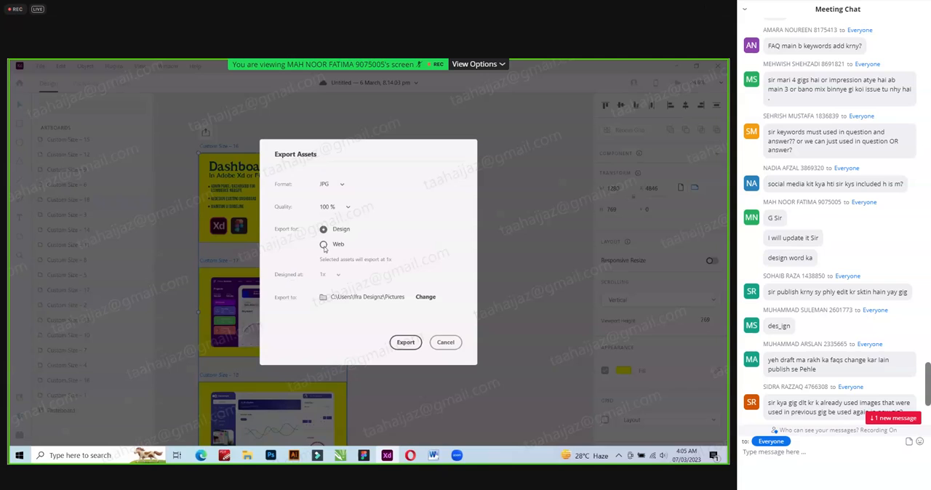
click(323, 245)
click(335, 276)
click(328, 294)
Change the export format to PNG and export the artboards for Web to the Pictures folder.
click(341, 184)
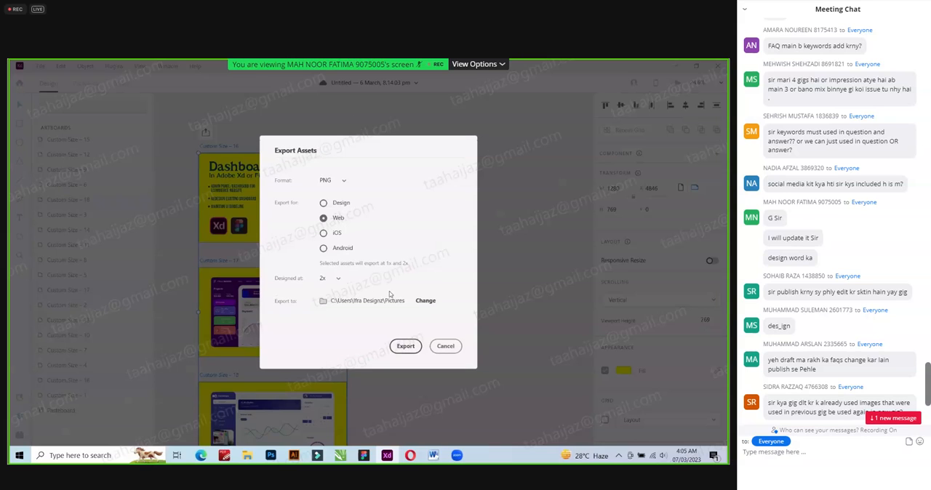
click(333, 279)
click(361, 297)
click(406, 347)
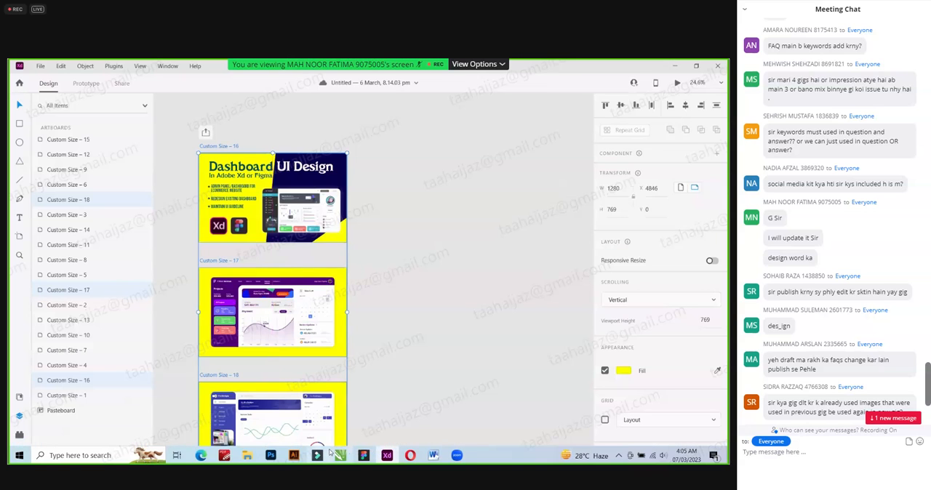
Switch to the Fiverr gig in Opera and upload the three exported dashboard images to its gallery.
click(408, 458)
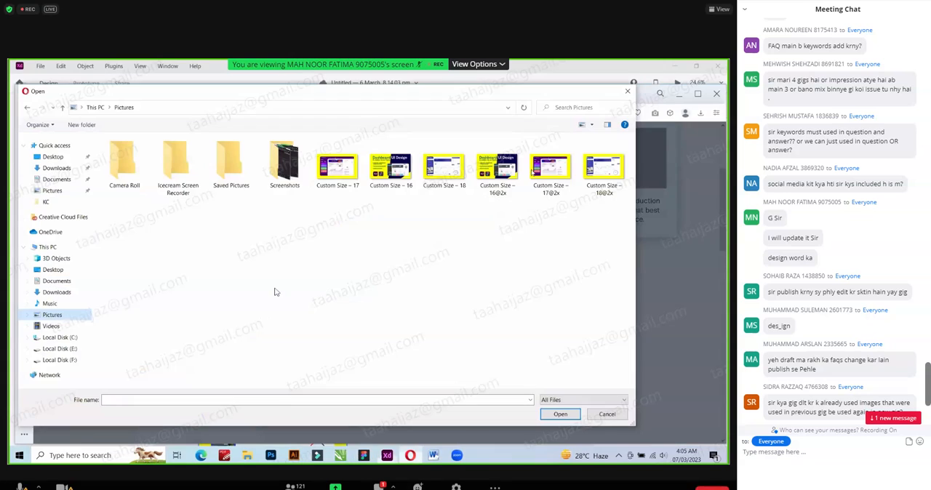
click(628, 94)
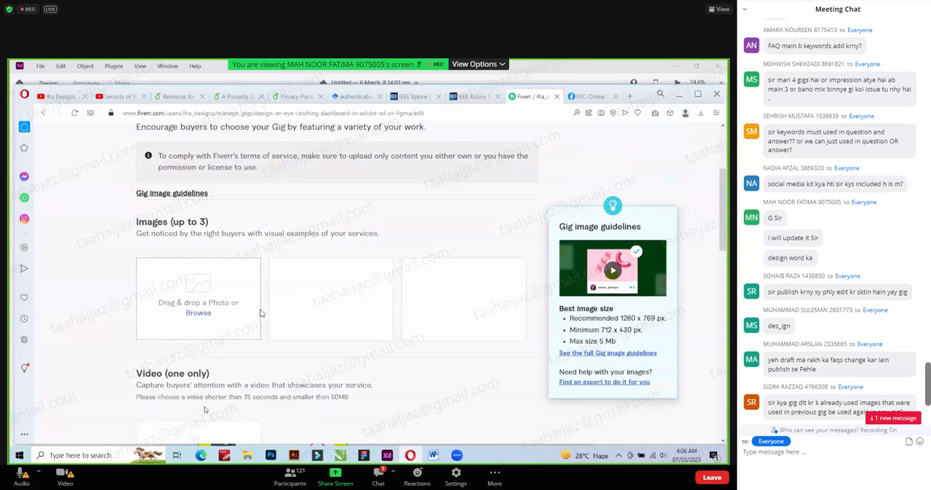
click(257, 315)
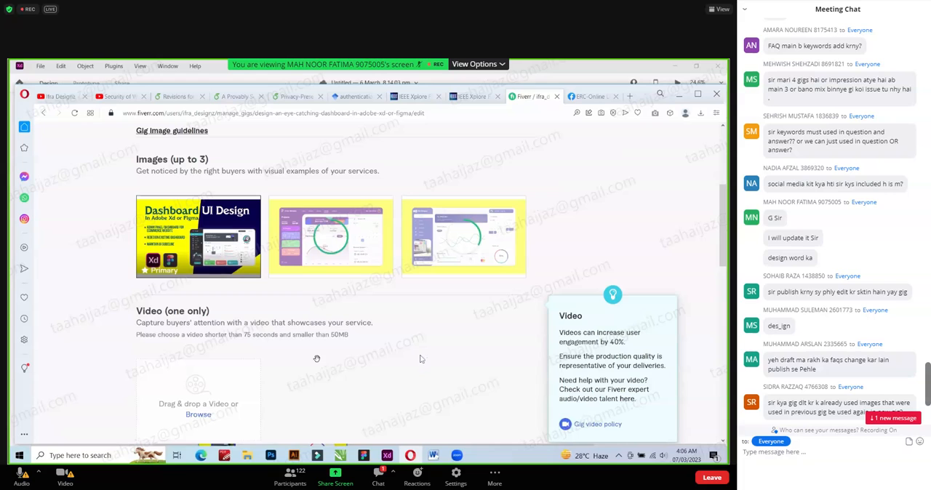
drag(816, 291, 909, 292)
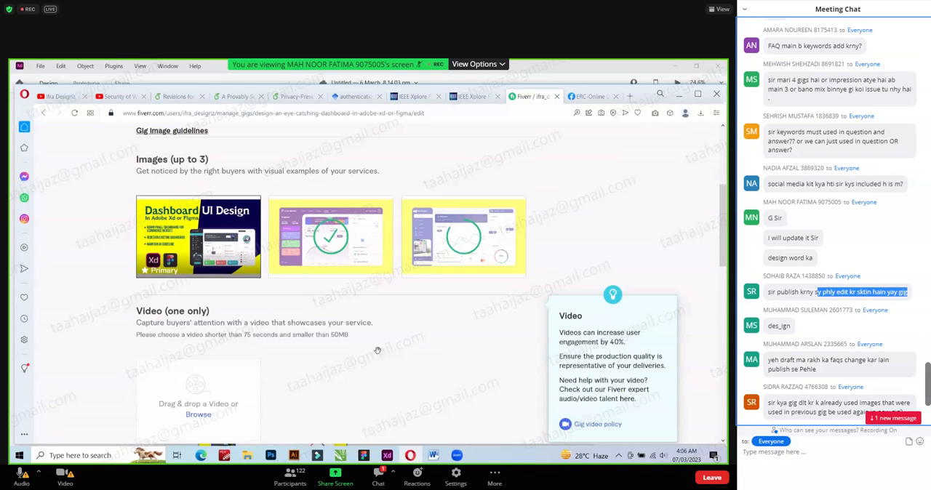
click(653, 32)
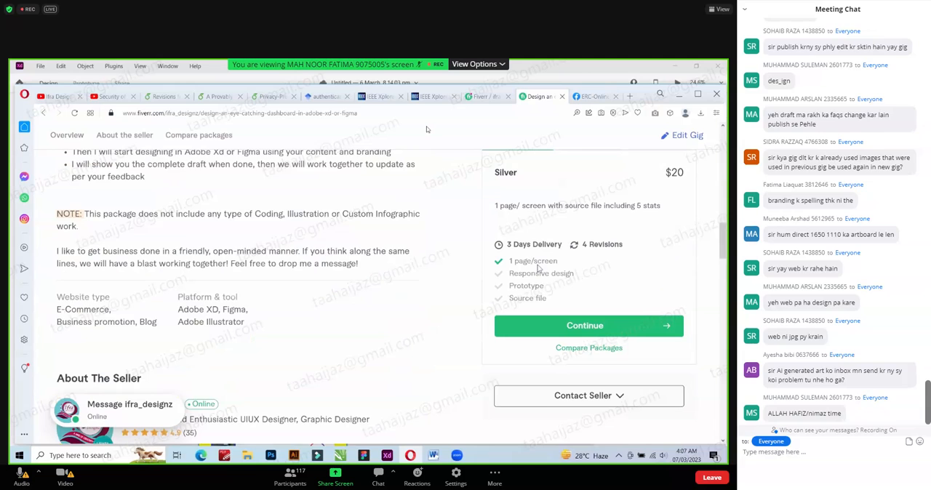
scroll(771, 254, up, 2)
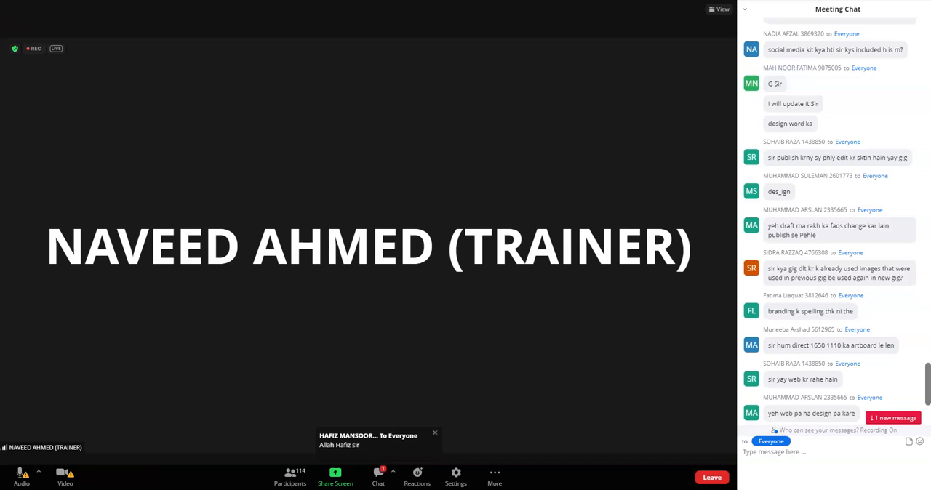
scroll(827, 222, down, 4)
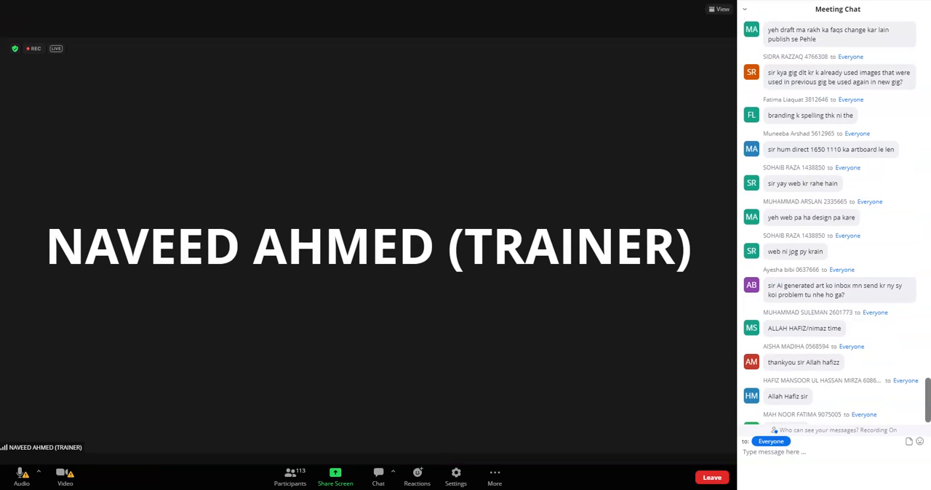